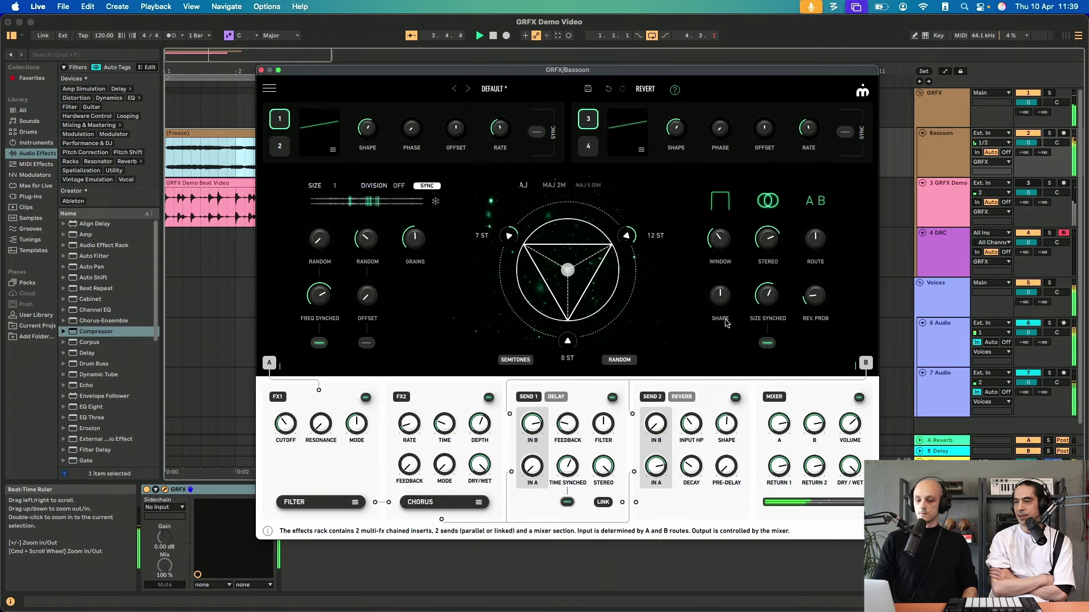
# Step: Shift the plugin window slightly and reduce the grain WINDOW to its minimum for a rectangular envelope
pyautogui.moveTo(544, 73); pyautogui.dragTo(533, 84)
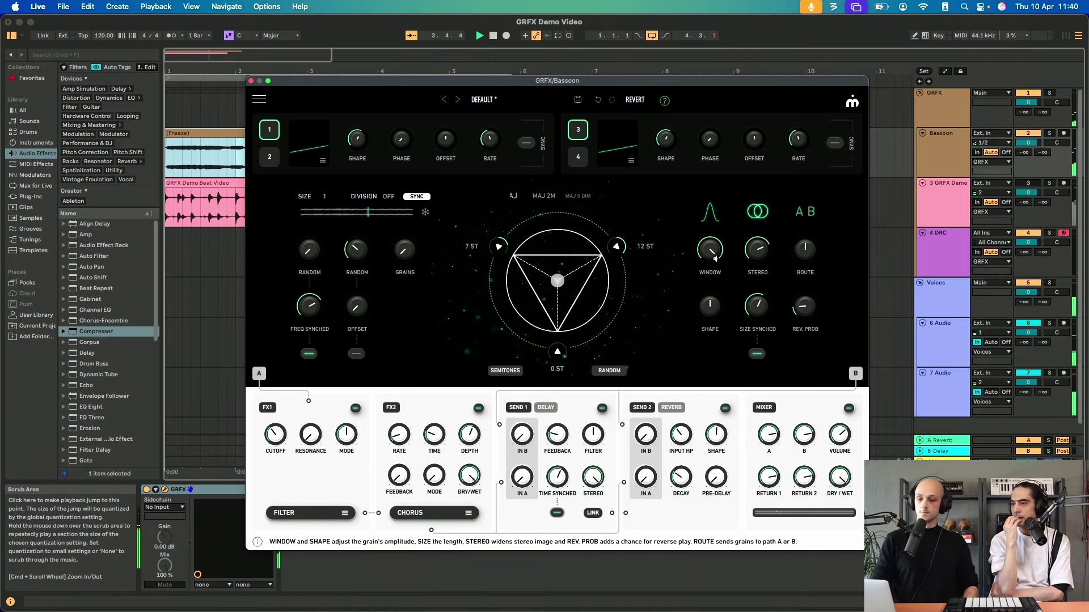
pyautogui.moveTo(711, 250); pyautogui.dragTo(710, 278)
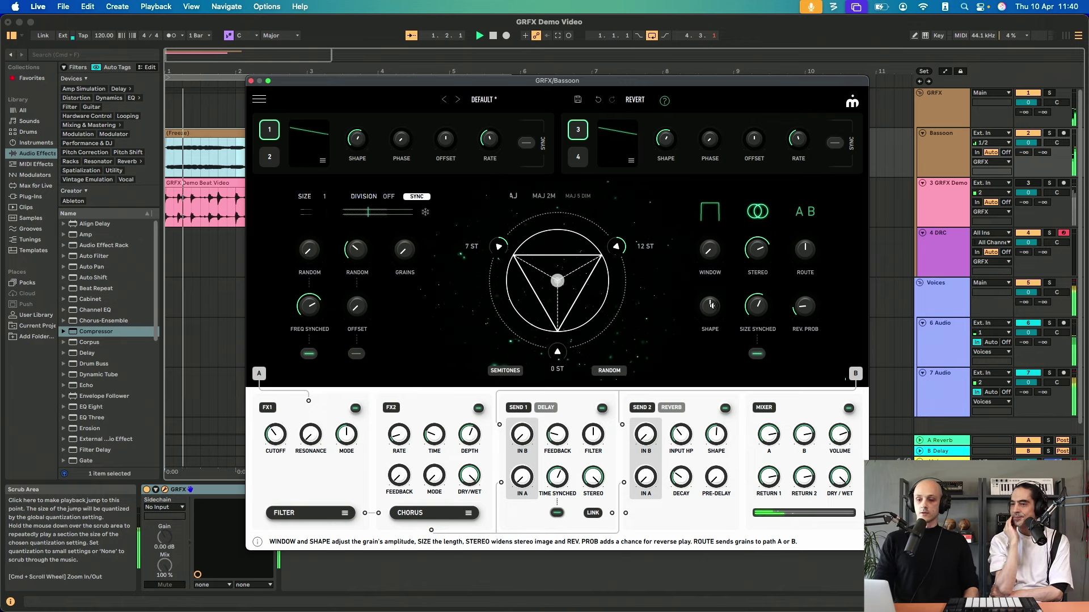
# Step: Sweep the grain SHAPE between a decaying and a rising envelope, and return it to its centre setting
pyautogui.moveTo(712, 307)
pyautogui.mouseDown()
pyautogui.moveTo(710, 347)
pyautogui.moveTo(717, 306)
pyautogui.moveTo(708, 310)
pyautogui.mouseUp()
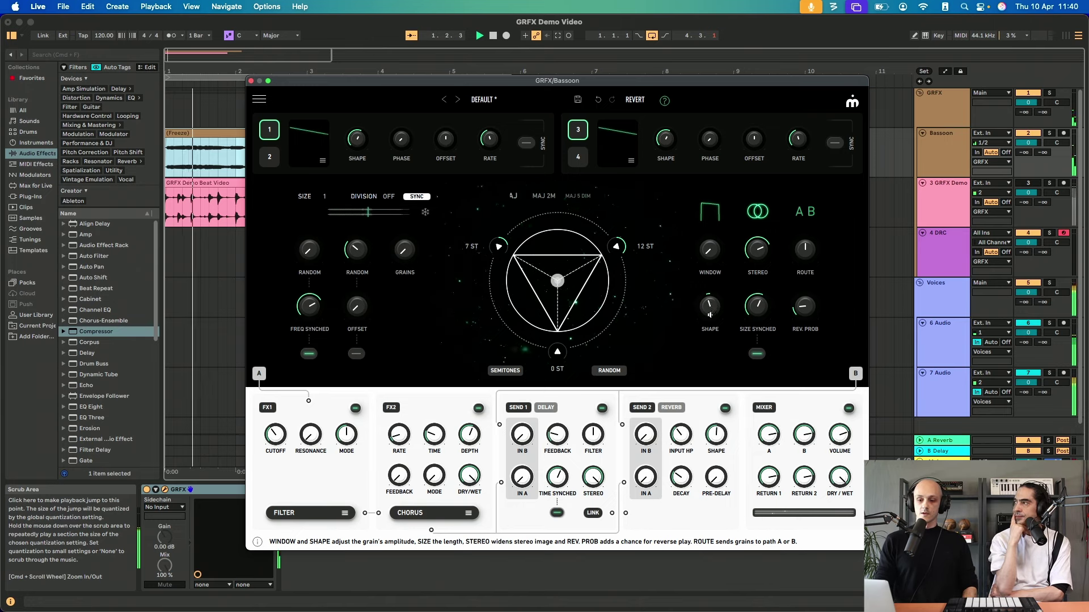
pyautogui.moveTo(710, 303); pyautogui.dragTo(710, 324)
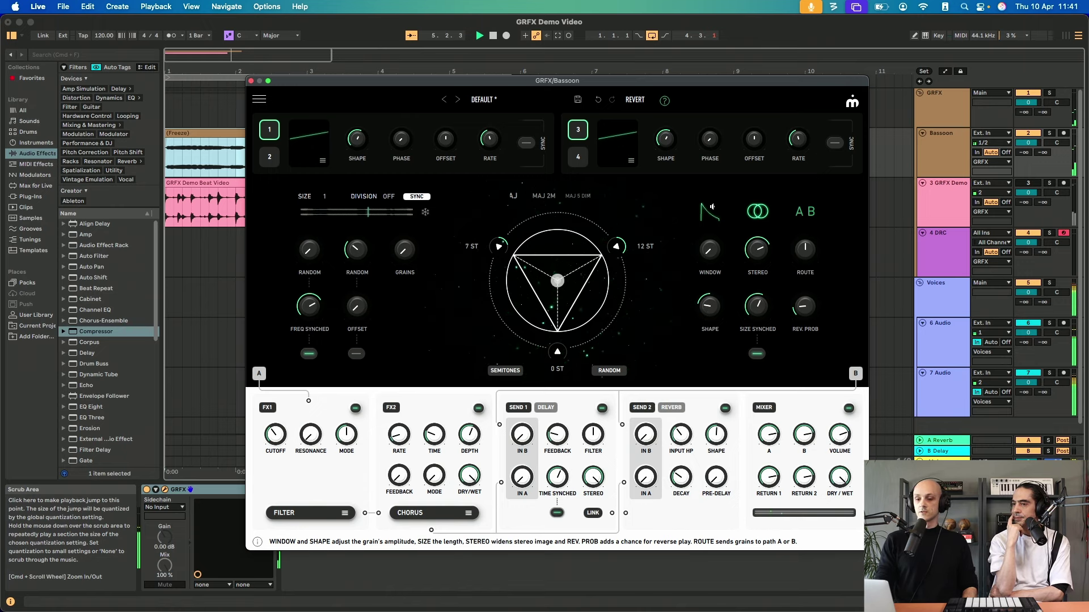
pyautogui.moveTo(711, 307)
pyautogui.mouseDown()
pyautogui.moveTo(711, 323)
pyautogui.moveTo(712, 313)
pyautogui.mouseUp()
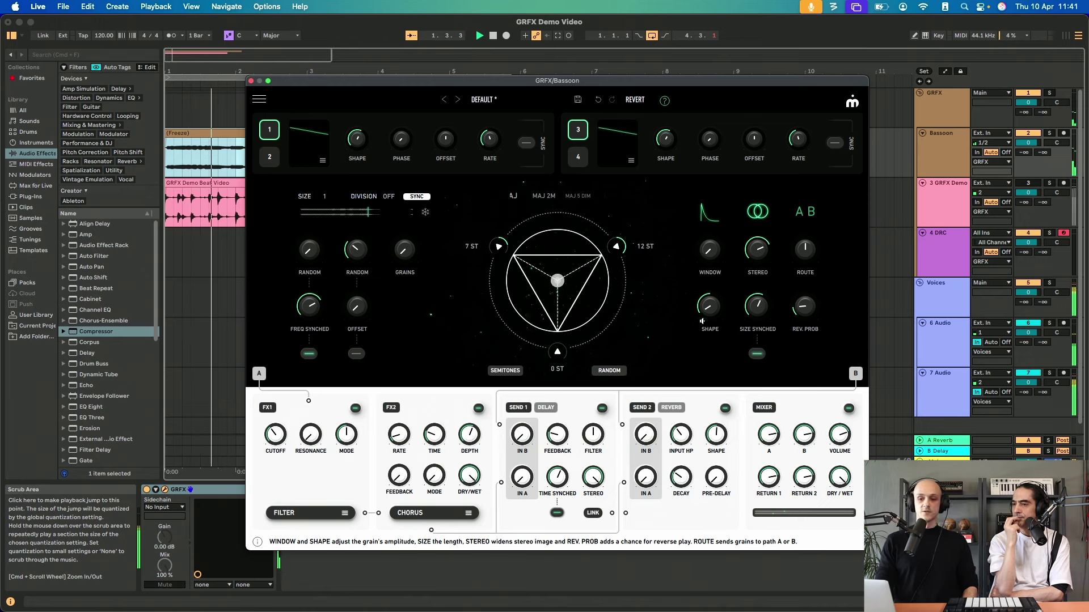
pyautogui.moveTo(699, 313); pyautogui.dragTo(715, 277)
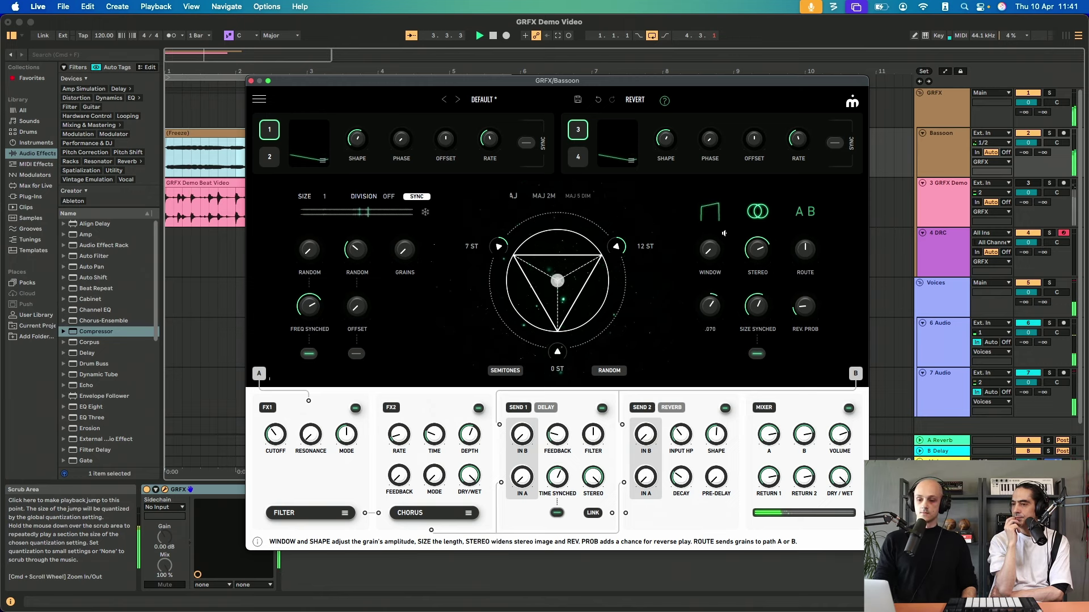
pyautogui.moveTo(728, 224); pyautogui.dragTo(731, 211)
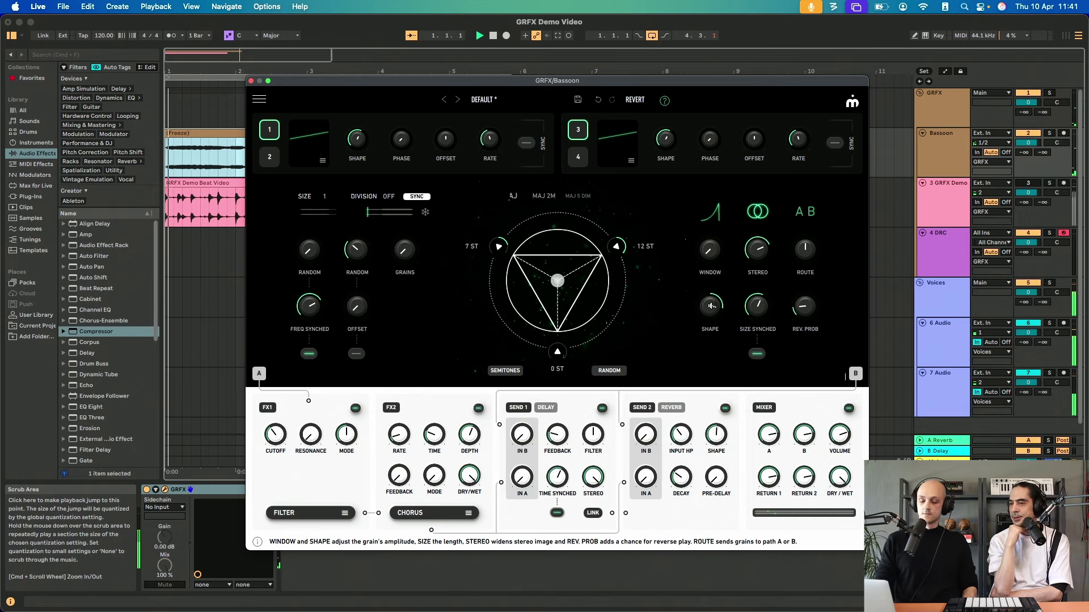
pyautogui.moveTo(717, 321); pyautogui.dragTo(718, 295)
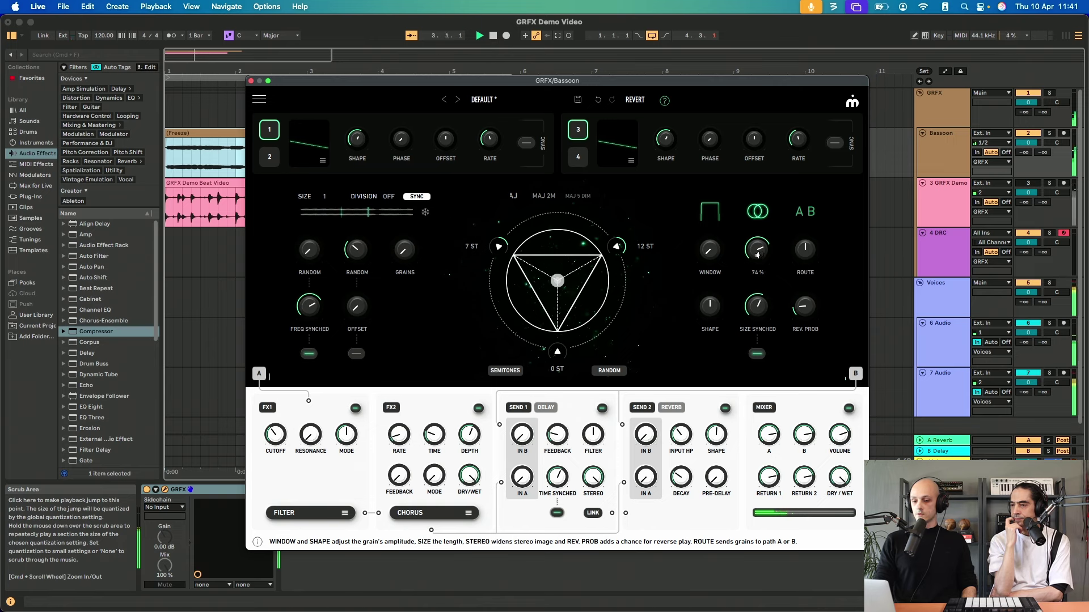
# Step: Narrow the grain STEREO width down to its minimum and bring it back up to a wide setting
pyautogui.moveTo(757, 256); pyautogui.dragTo(757, 284)
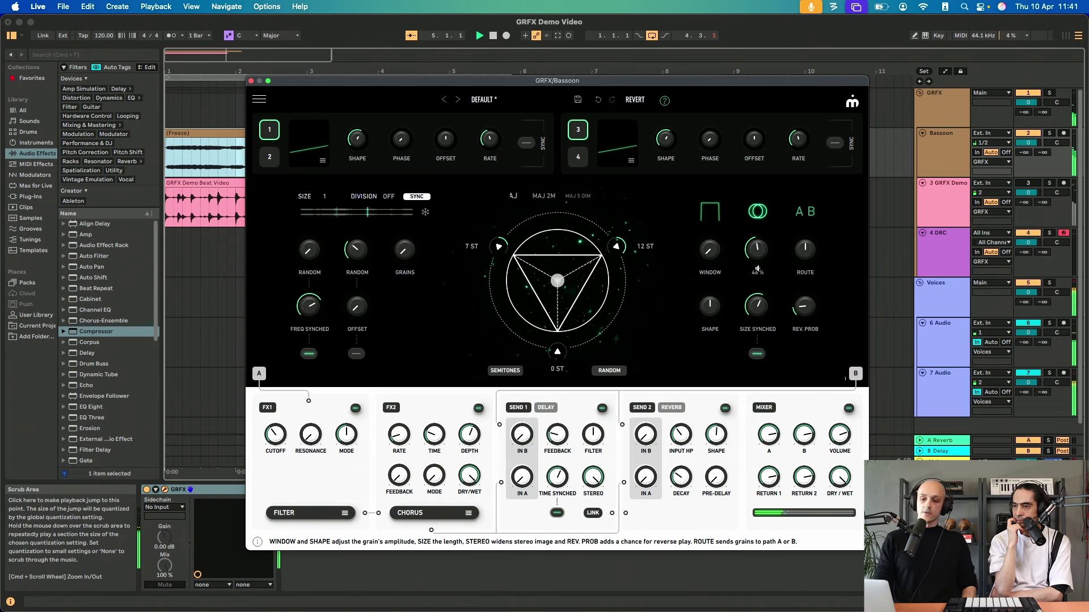
pyautogui.moveTo(757, 271); pyautogui.dragTo(771, 338)
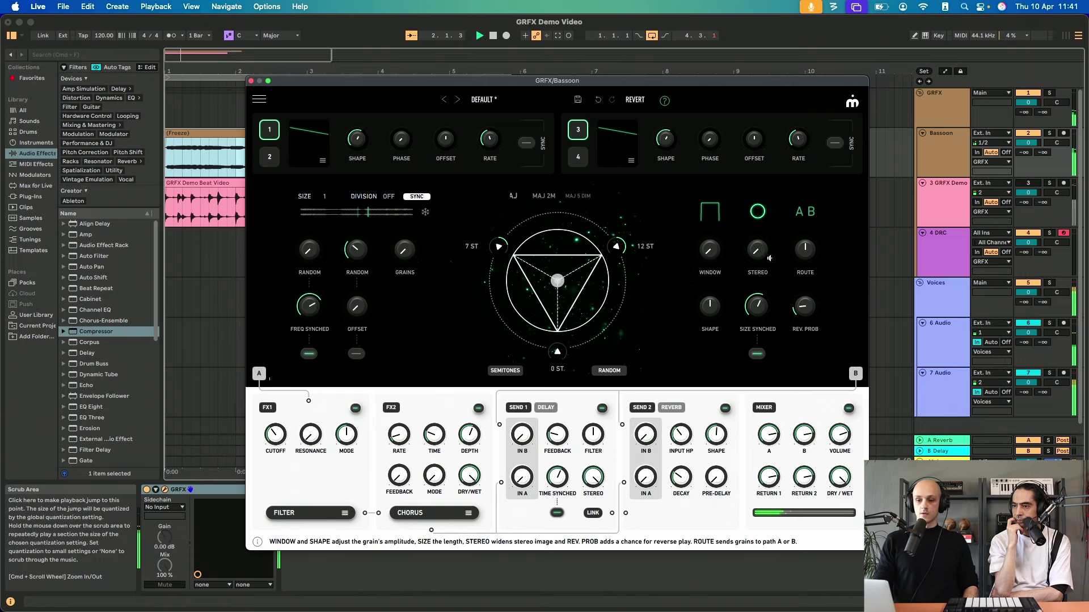
pyautogui.moveTo(757, 262); pyautogui.dragTo(762, 256)
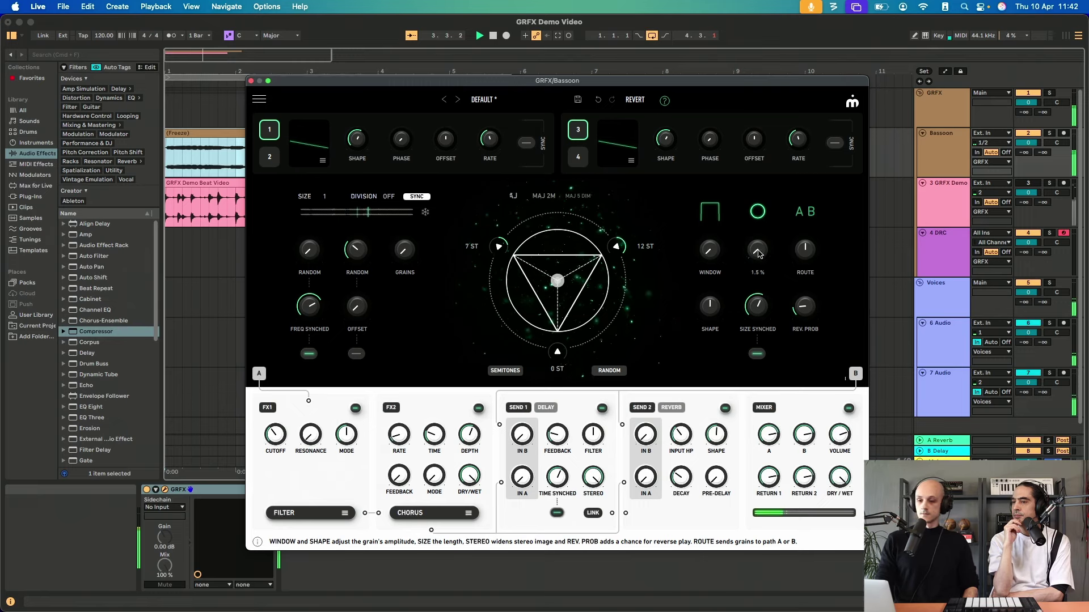
pyautogui.moveTo(759, 254); pyautogui.dragTo(760, 241)
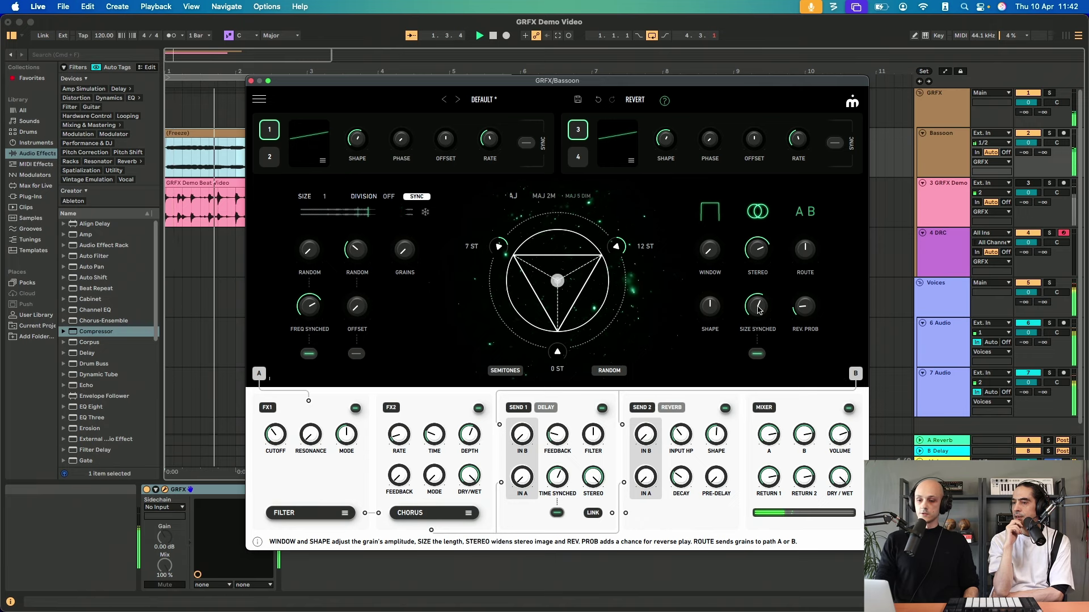
# Step: Try shorter synced grain SIZE divisions and restore the longer size
pyautogui.moveTo(758, 305)
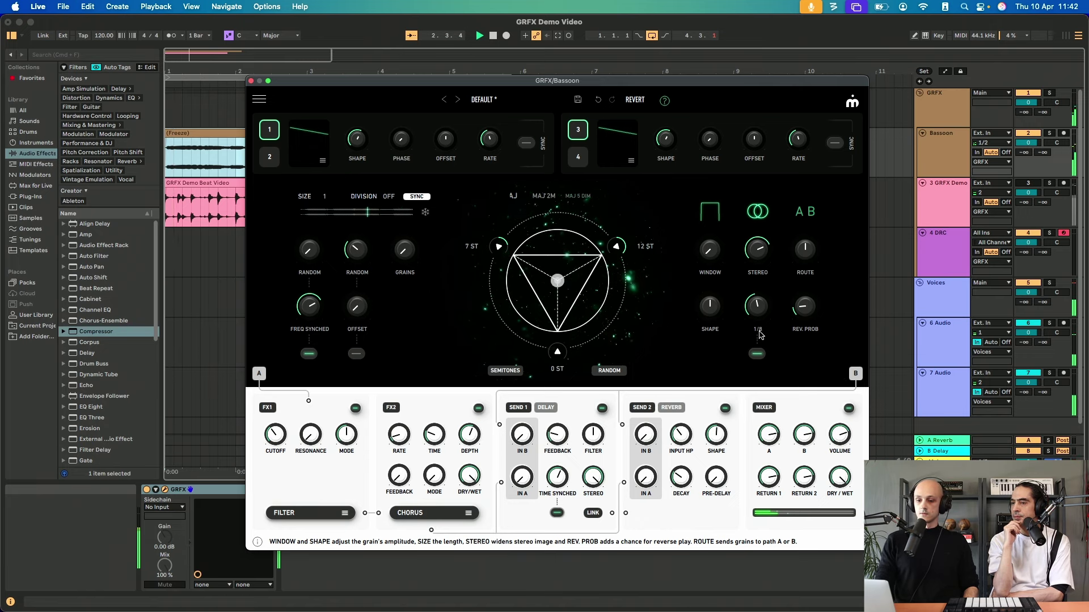
pyautogui.moveTo(761, 334); pyautogui.dragTo(763, 342)
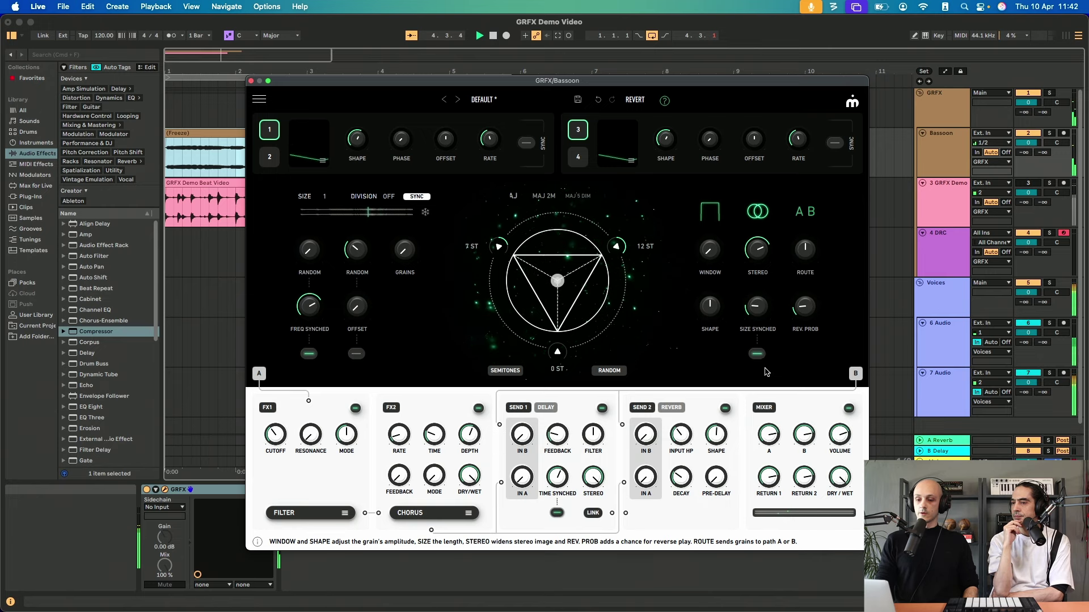
pyautogui.moveTo(761, 311); pyautogui.dragTo(761, 355)
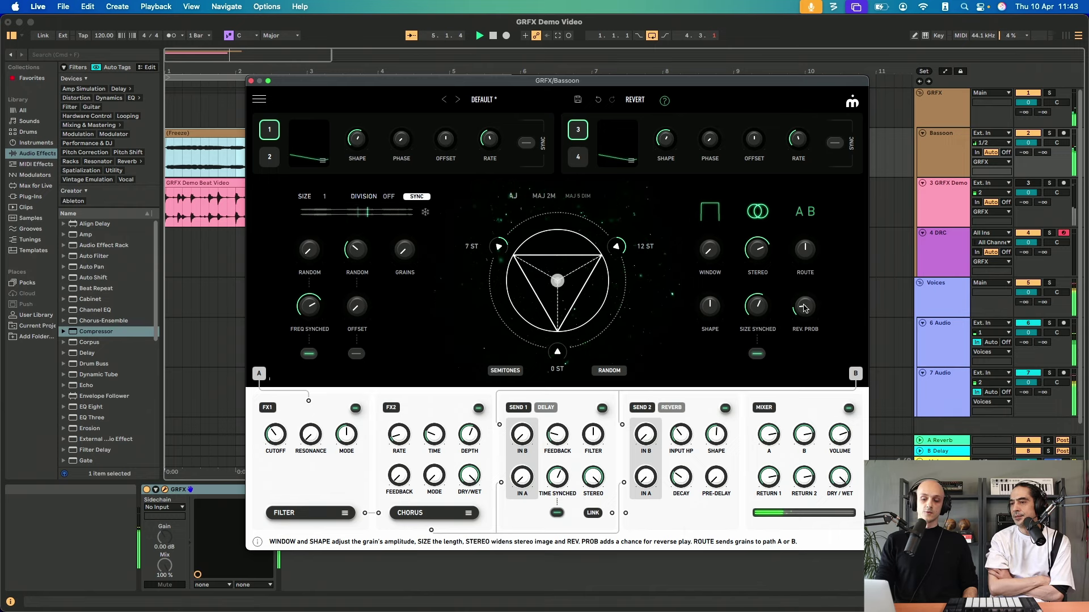
# Step: Raise the grains' reverse probability to about the midpoint and lower it back to a small amount
pyautogui.moveTo(803, 305); pyautogui.dragTo(808, 276)
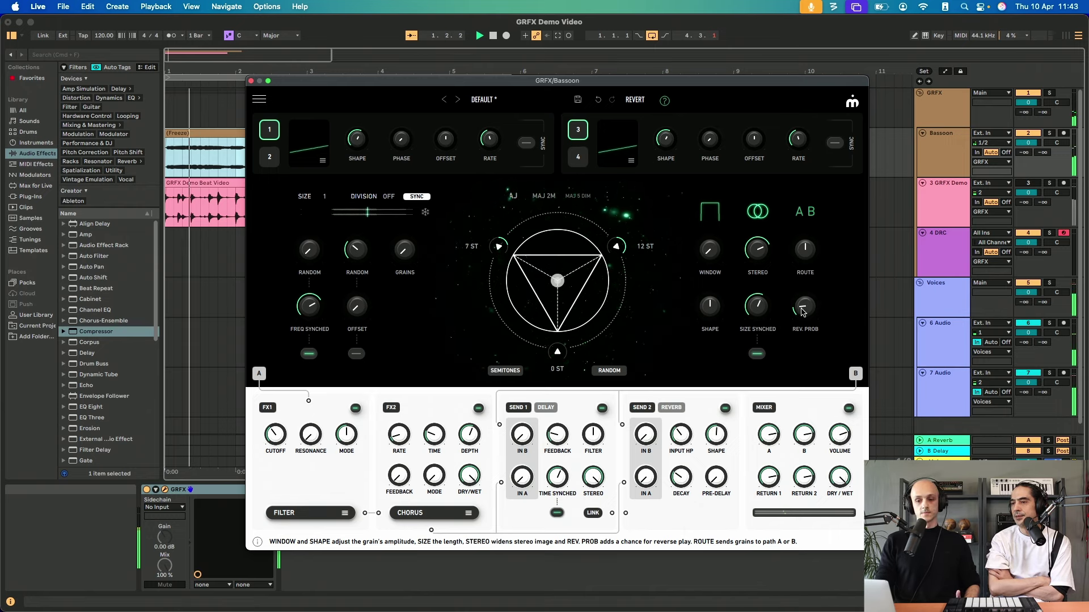
pyautogui.scroll(3, 809, 291)
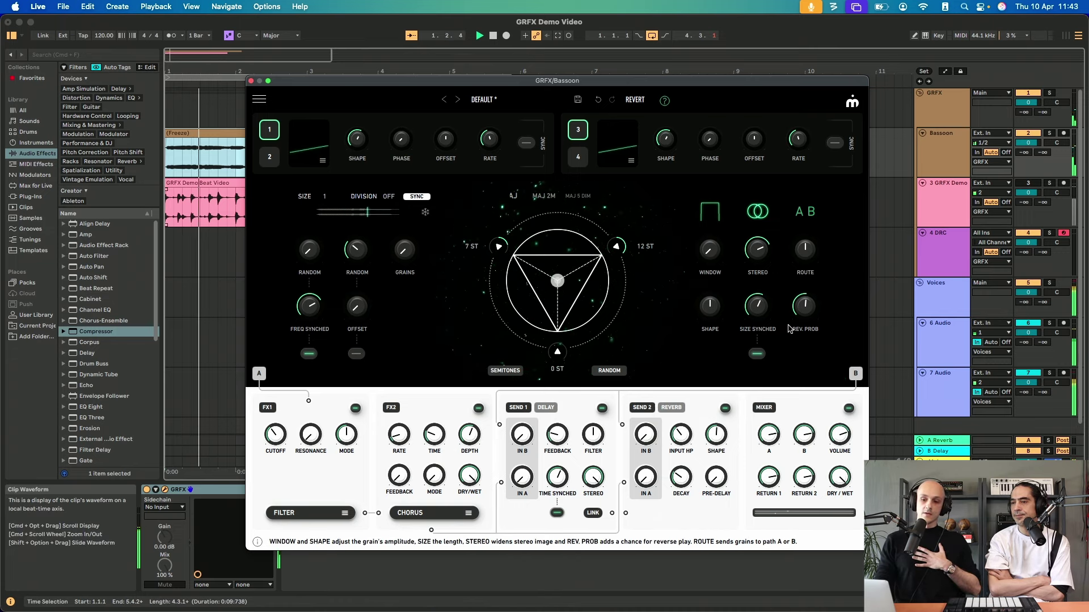
pyautogui.moveTo(798, 313)
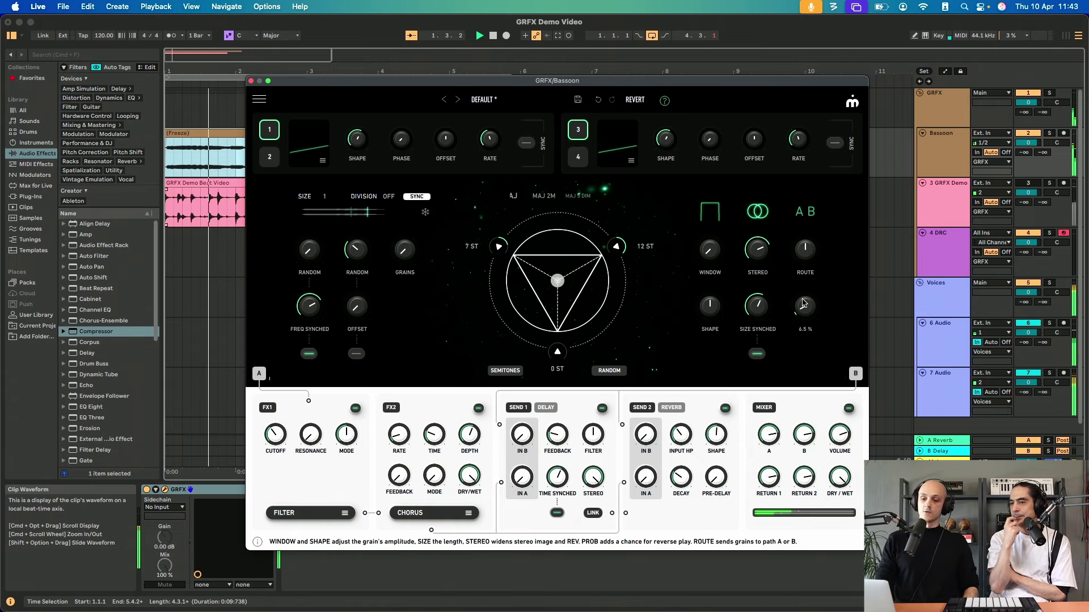
pyautogui.moveTo(805, 316); pyautogui.dragTo(797, 340)
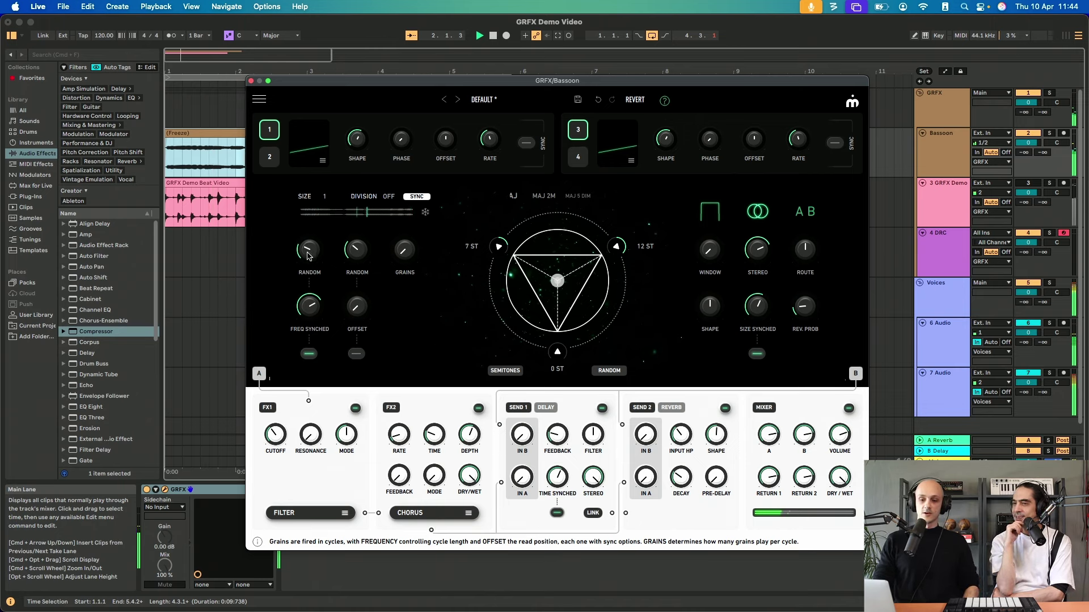
# Step: Try synced grain frequencies such as 1/4T and 1/8T with differing frequency randomness, leaving the randomness at its minimum
pyautogui.moveTo(311, 256); pyautogui.dragTo(307, 248)
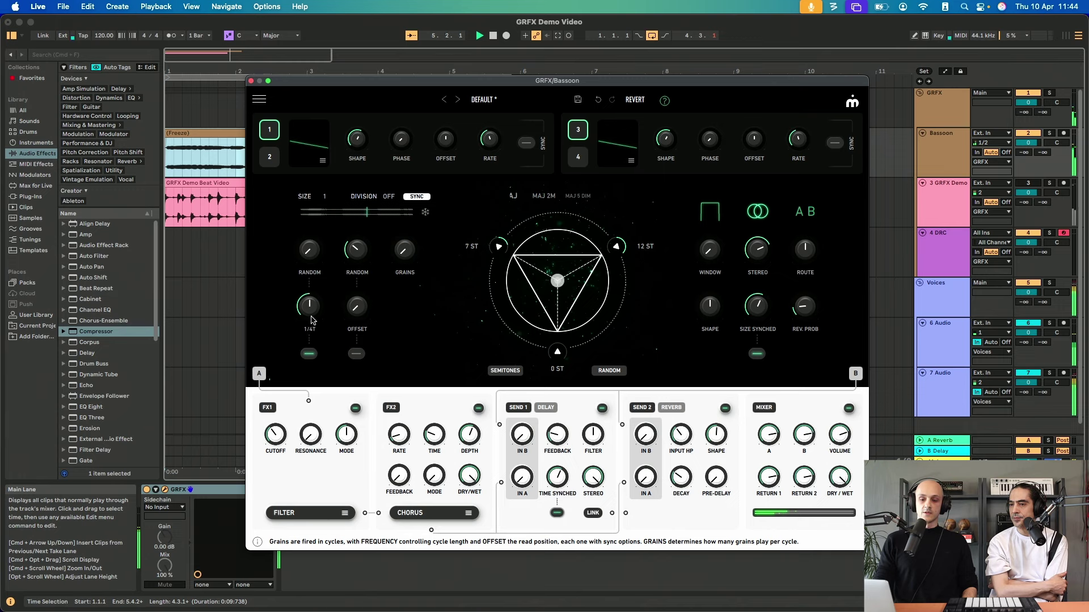
pyautogui.moveTo(317, 346); pyautogui.dragTo(316, 365)
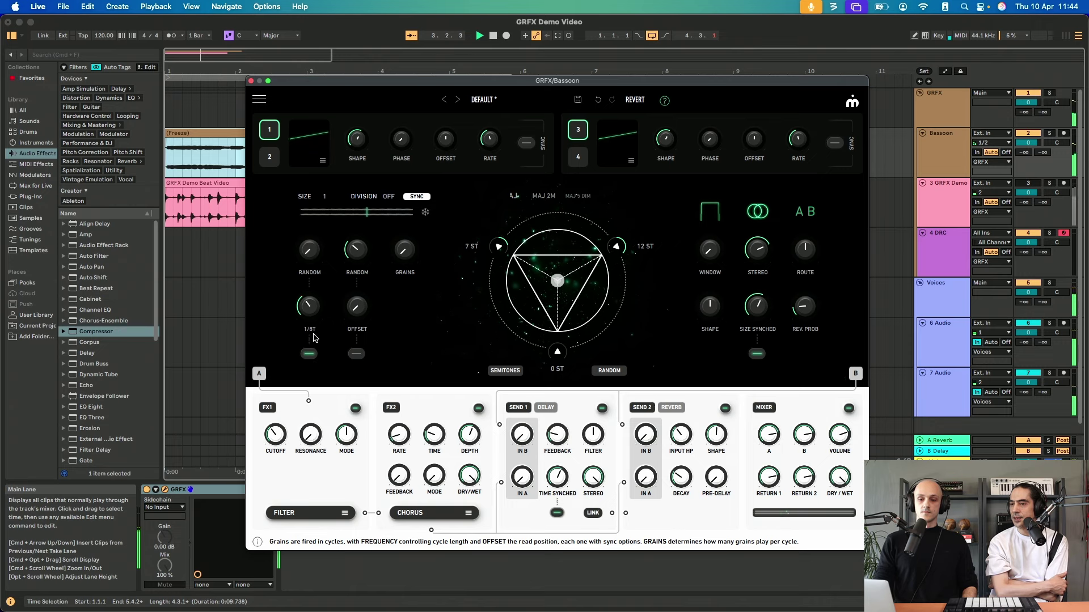
pyautogui.moveTo(314, 338); pyautogui.dragTo(319, 286)
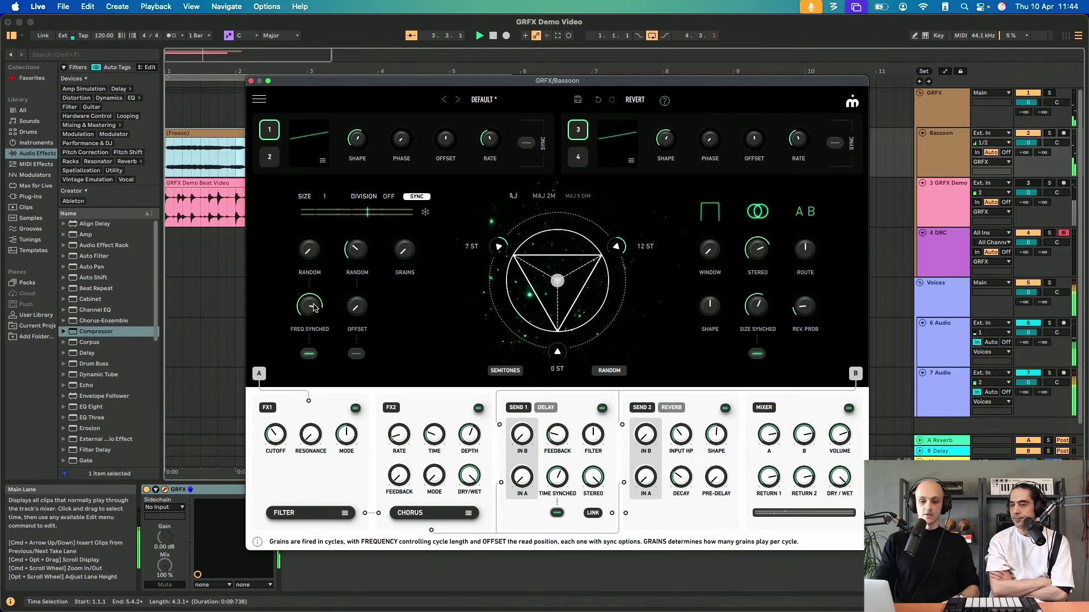
pyautogui.click(315, 353)
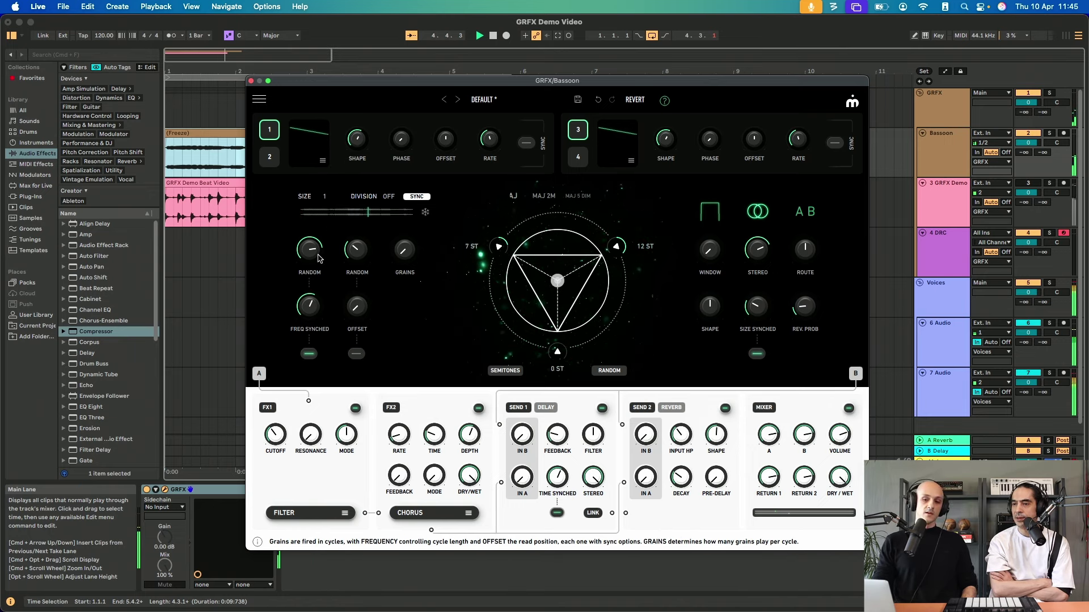
pyautogui.moveTo(312, 248); pyautogui.dragTo(317, 364)
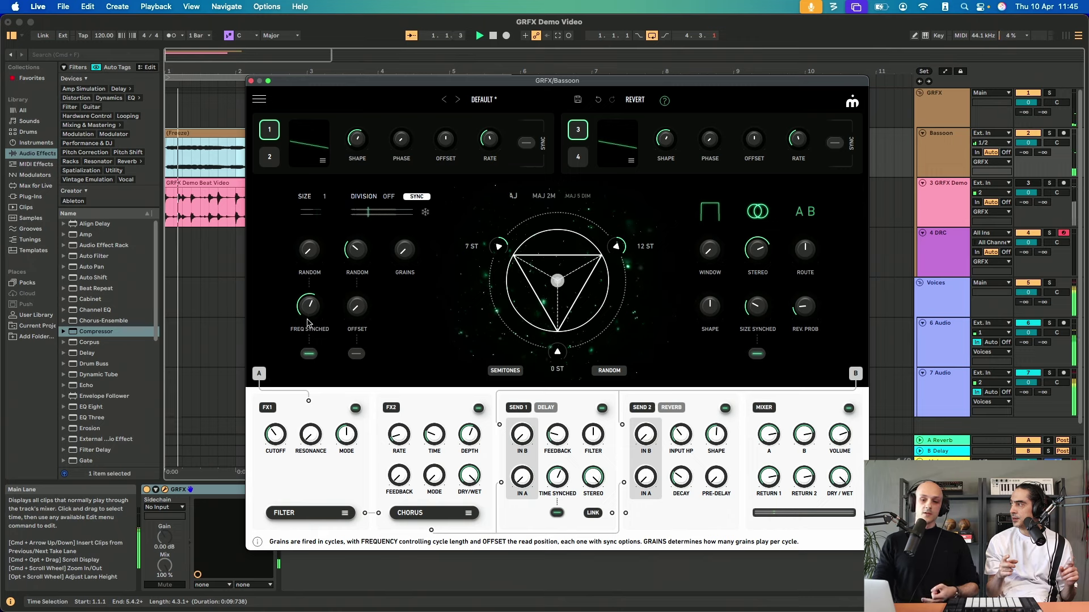
pyautogui.moveTo(330, 165)
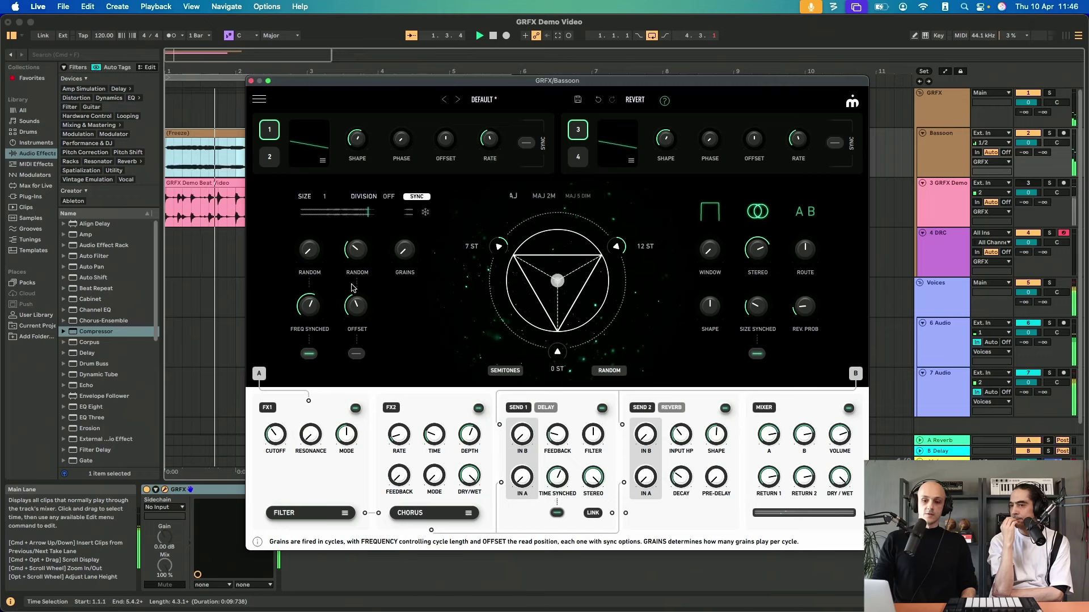
# Step: Sweep the grain OFFSET across its range, and return both the offset and its RANDOM amount to their minimum
pyautogui.moveTo(356, 311); pyautogui.dragTo(358, 290)
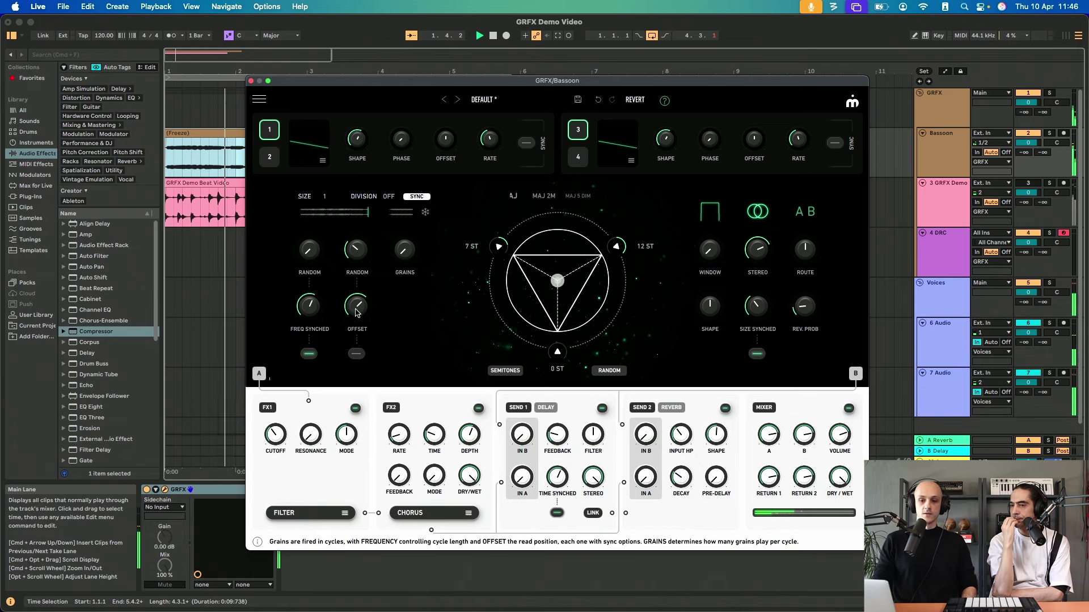
pyautogui.moveTo(356, 311); pyautogui.dragTo(359, 298)
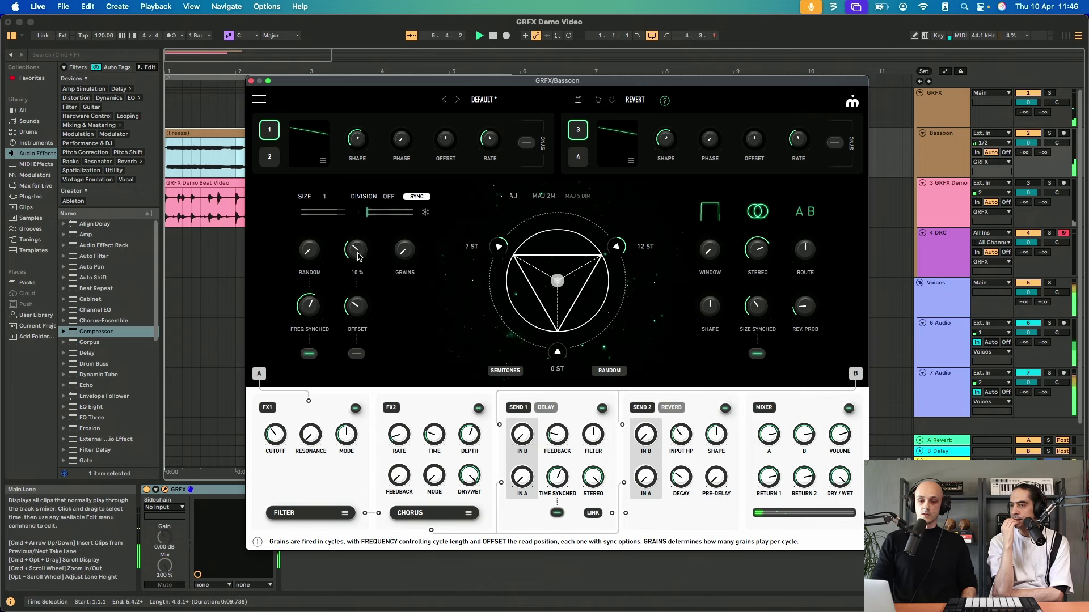
pyautogui.moveTo(356, 307); pyautogui.dragTo(354, 487)
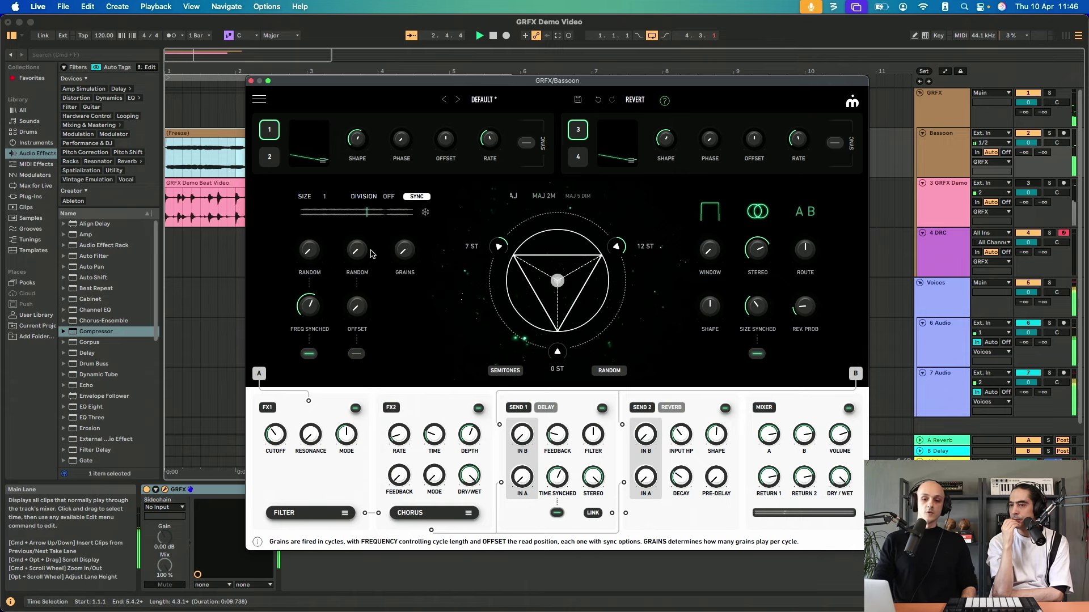
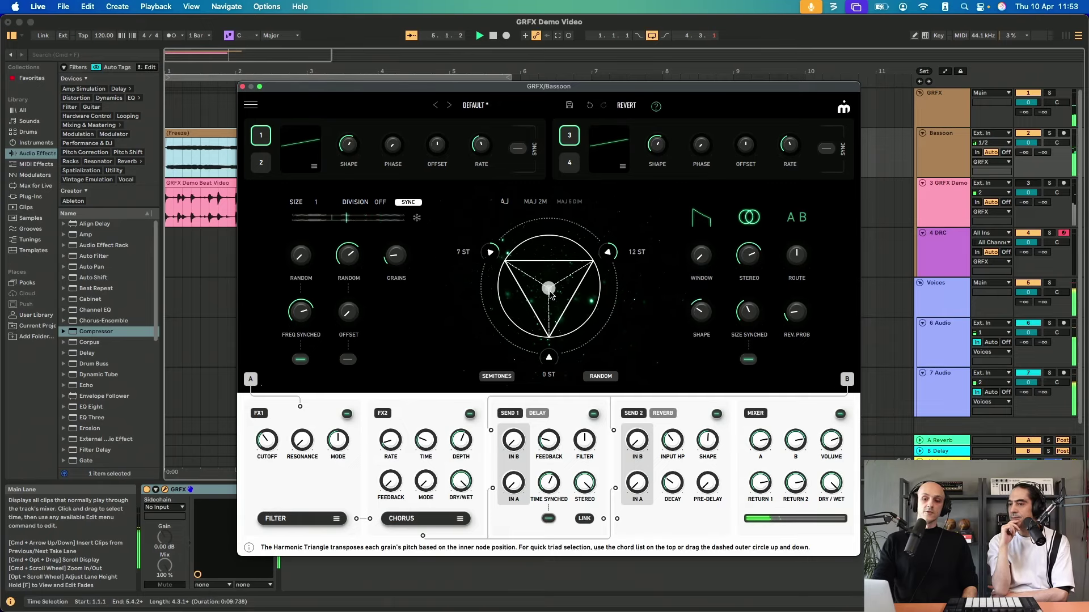
# Step: Move the Harmonic Triangle's inner node to the 7 ST corner and back to the centre
pyautogui.moveTo(550, 292); pyautogui.dragTo(509, 264)
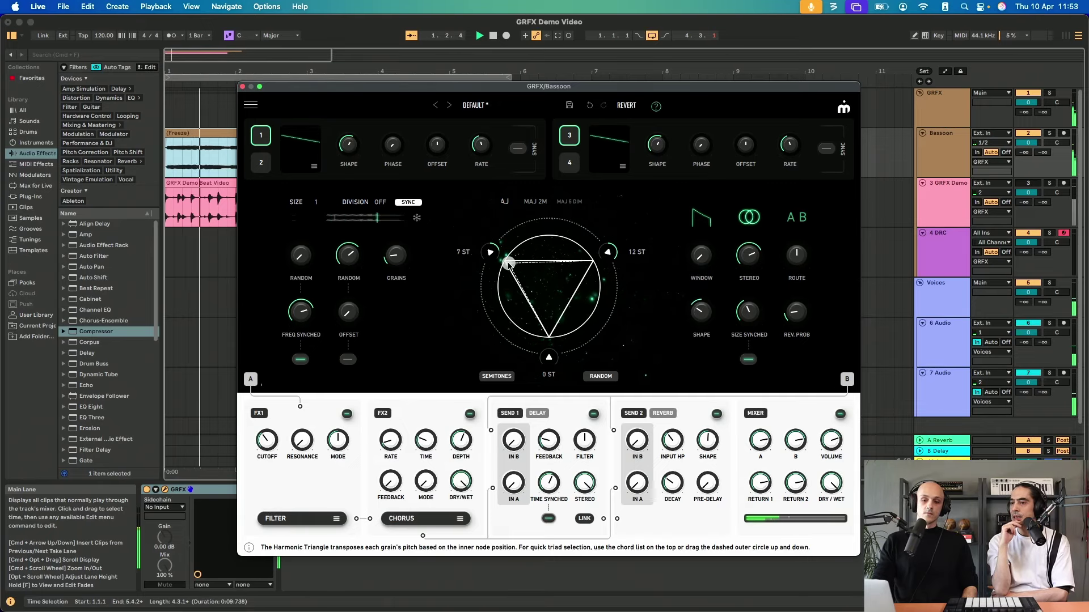
pyautogui.moveTo(508, 264); pyautogui.dragTo(549, 285)
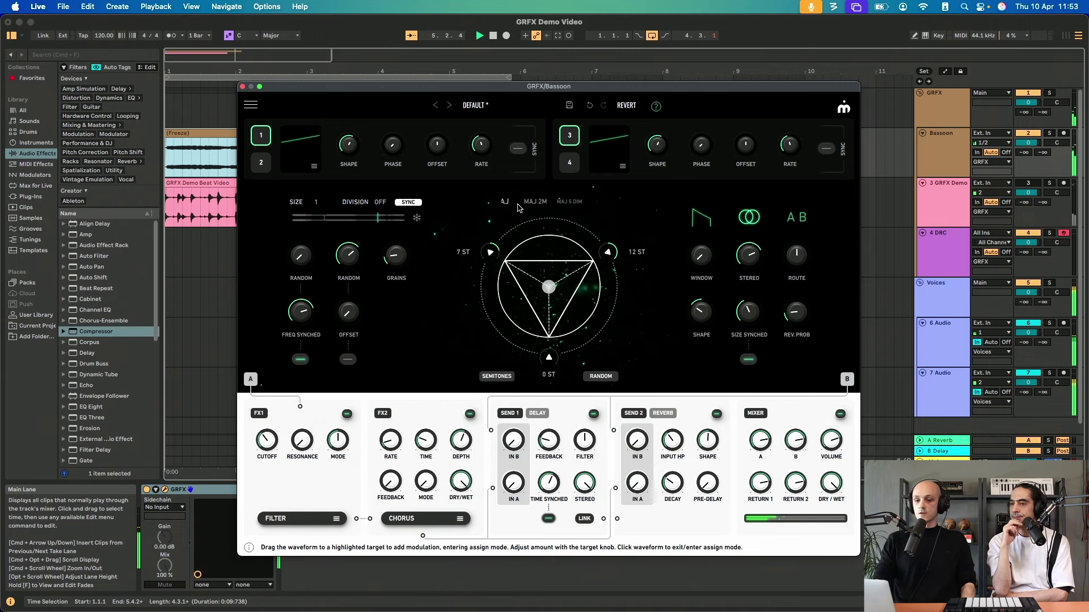
# Step: Audition the Harmonic Triangle chords MIN 2M, MIN 6 and SUS 4, and select SUS 4/2M
pyautogui.moveTo(512, 204); pyautogui.dragTo(575, 207)
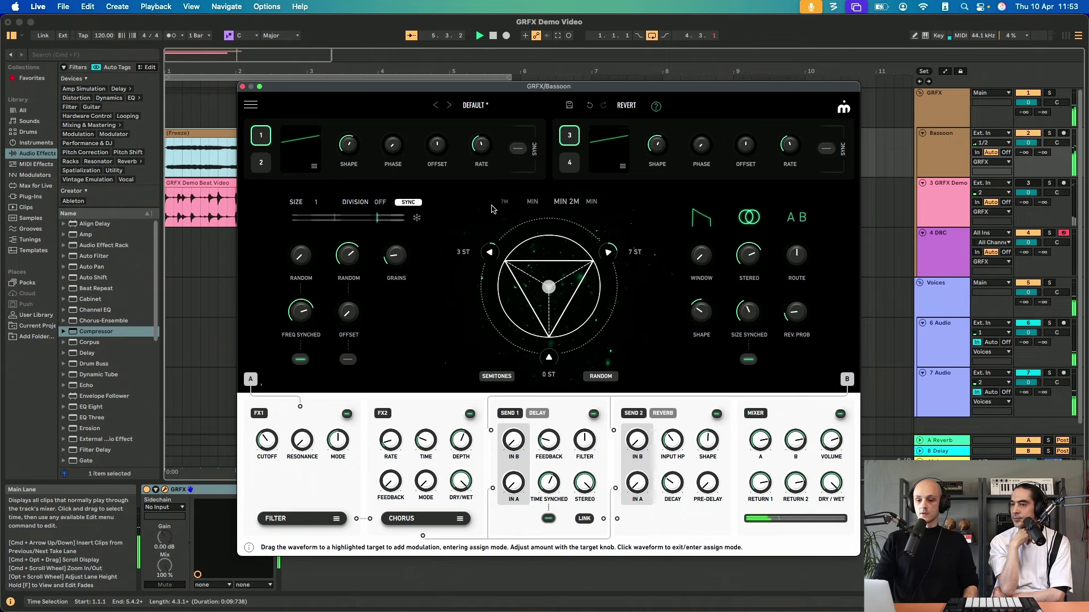
pyautogui.moveTo(579, 206); pyautogui.dragTo(467, 206)
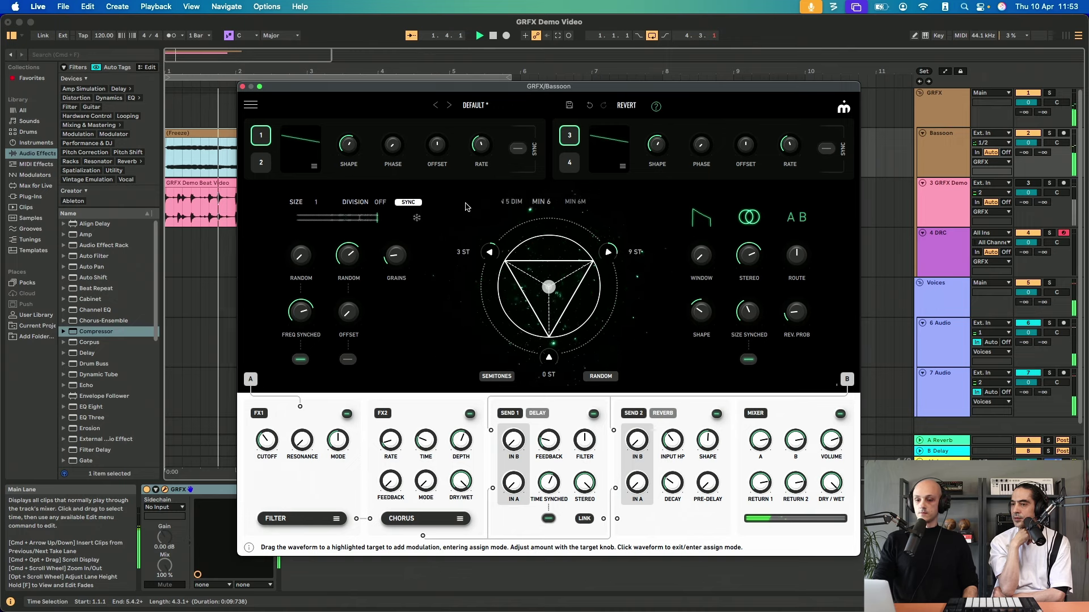
pyautogui.moveTo(571, 207); pyautogui.dragTo(500, 207)
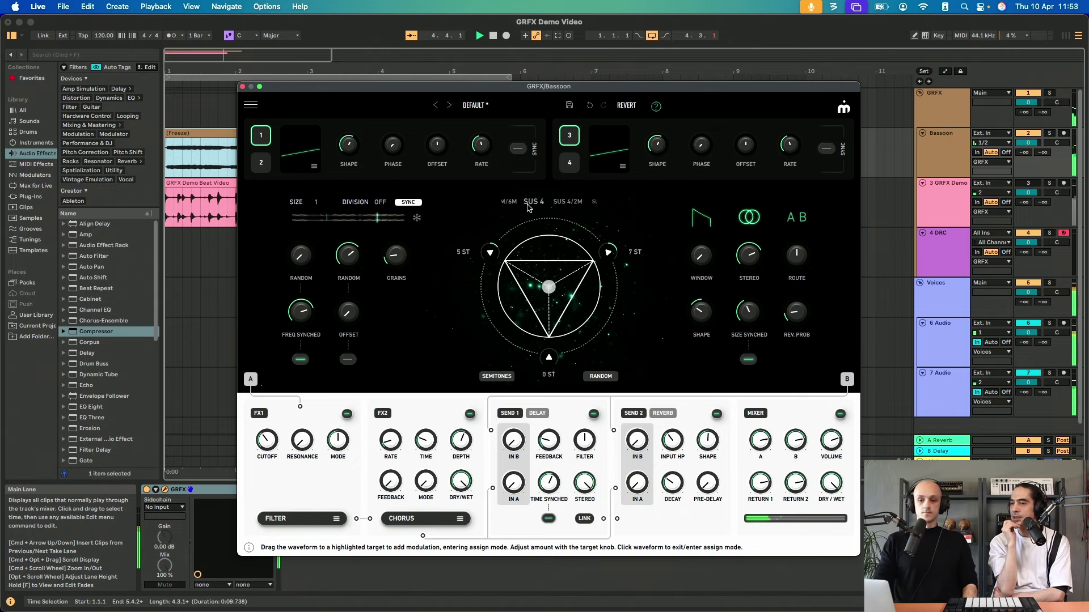
pyautogui.moveTo(549, 206); pyautogui.dragTo(504, 211)
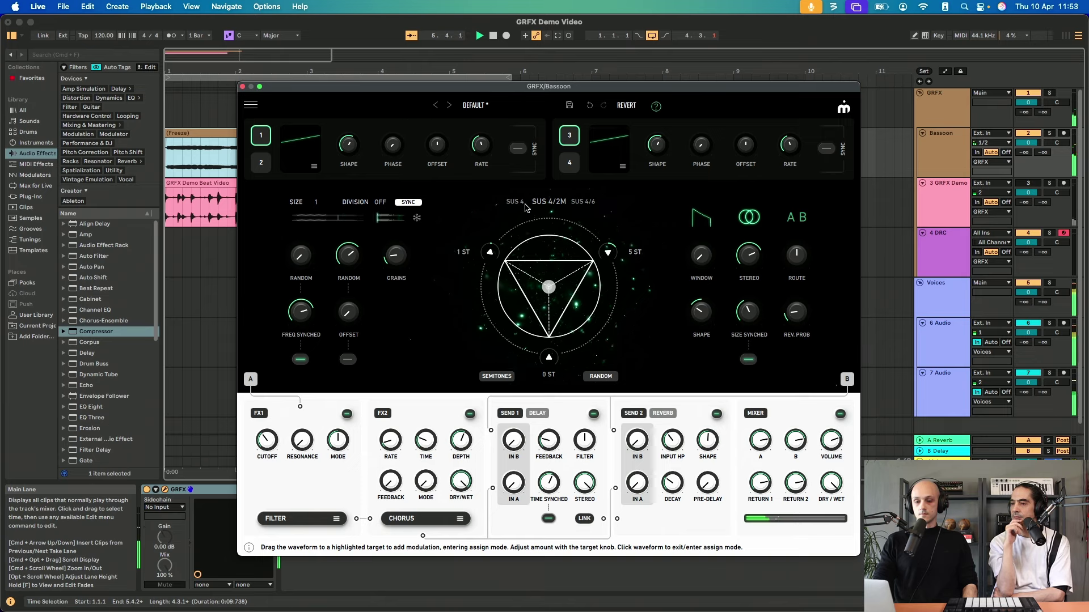
# Step: Select the MAJ chord, switch the Harmonic Triangle to FREE pitch, and detune its two upper corners to about 0.45 and -0.20 ST
pyautogui.moveTo(526, 207); pyautogui.dragTo(575, 205)
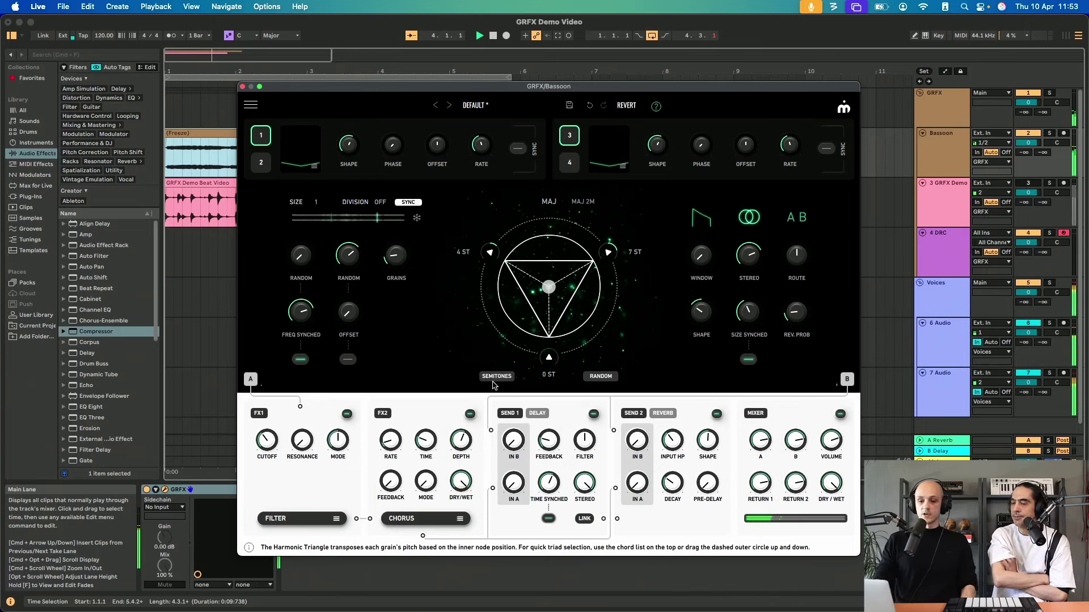
pyautogui.click(502, 377)
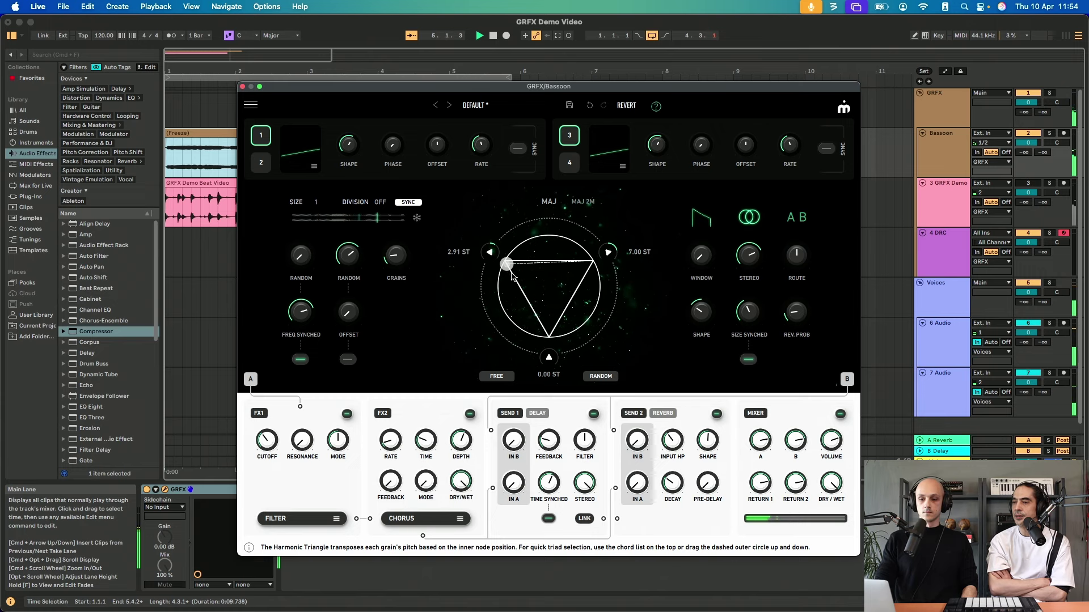
pyautogui.moveTo(490, 256); pyautogui.dragTo(492, 286)
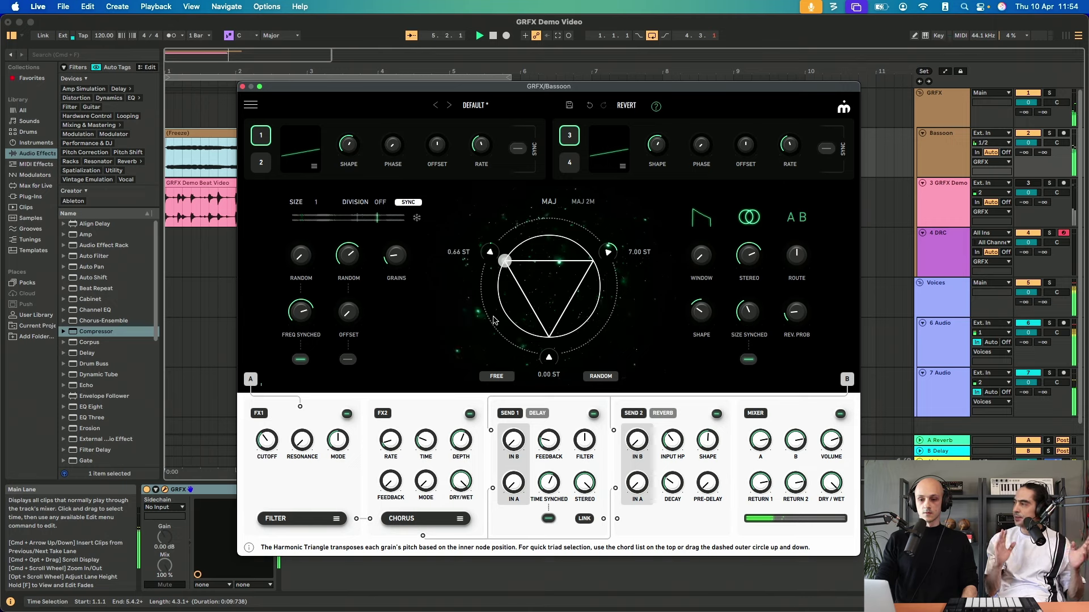
pyautogui.moveTo(597, 261); pyautogui.dragTo(619, 423)
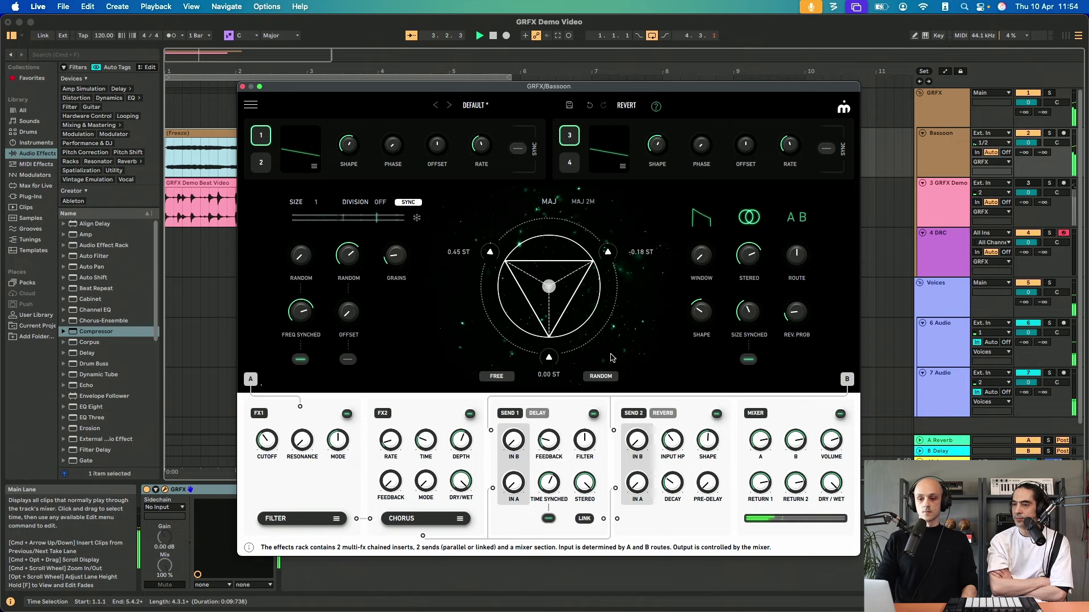
# Step: Audition the detuned grains with GRAINS raised to 50
pyautogui.moveTo(396, 250)
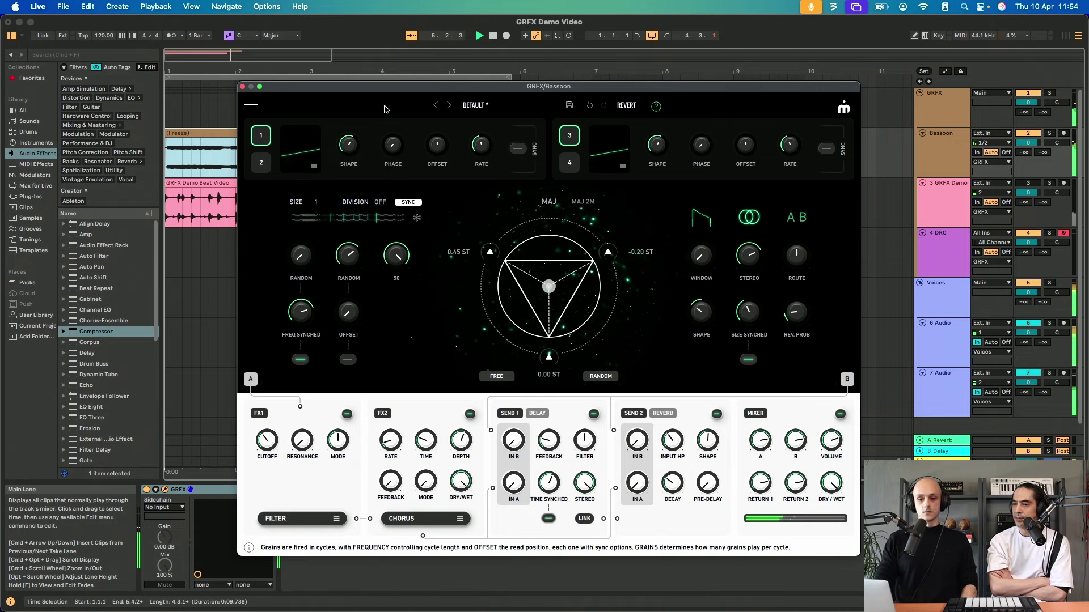
pyautogui.moveTo(549, 285)
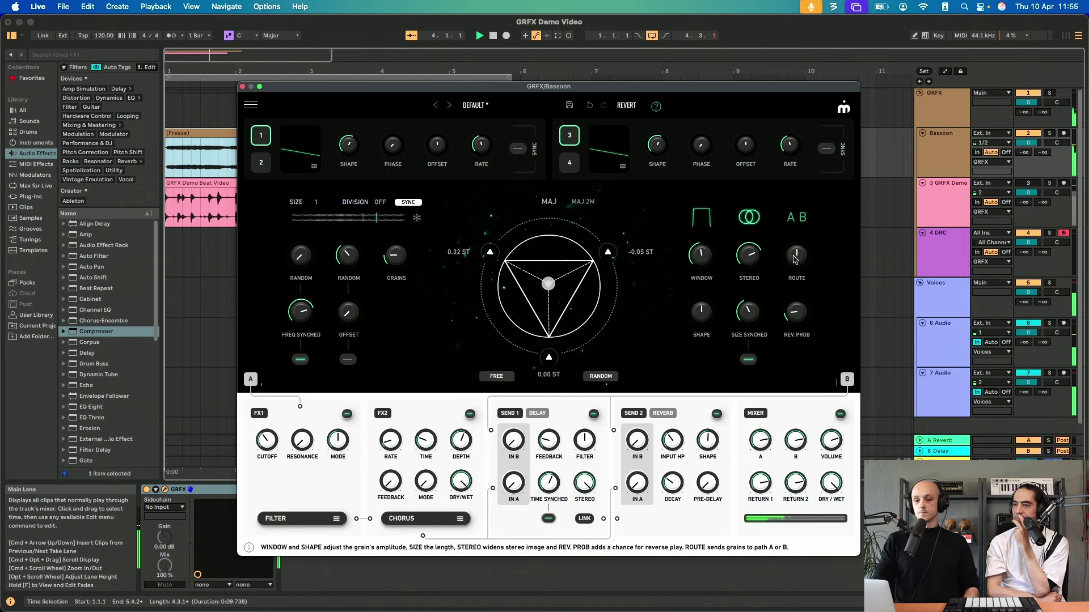
# Step: Audition the grain ROUTE fully on path B (0 / 100) and evenly across both paths, and set it fully to path A
pyautogui.moveTo(796, 259); pyautogui.dragTo(796, 278)
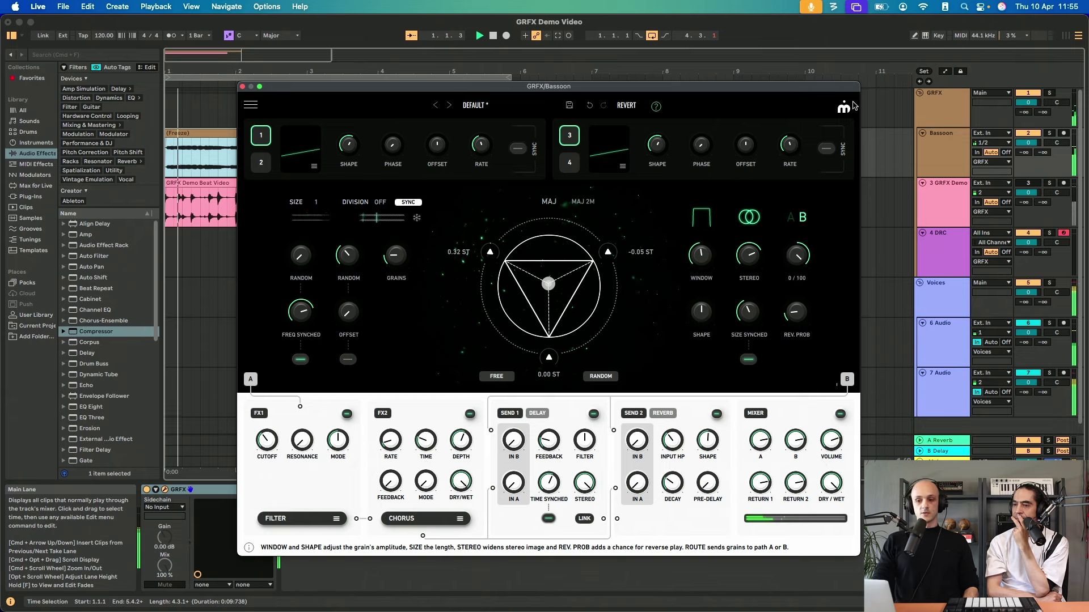
pyautogui.moveTo(797, 278); pyautogui.dragTo(795, 356)
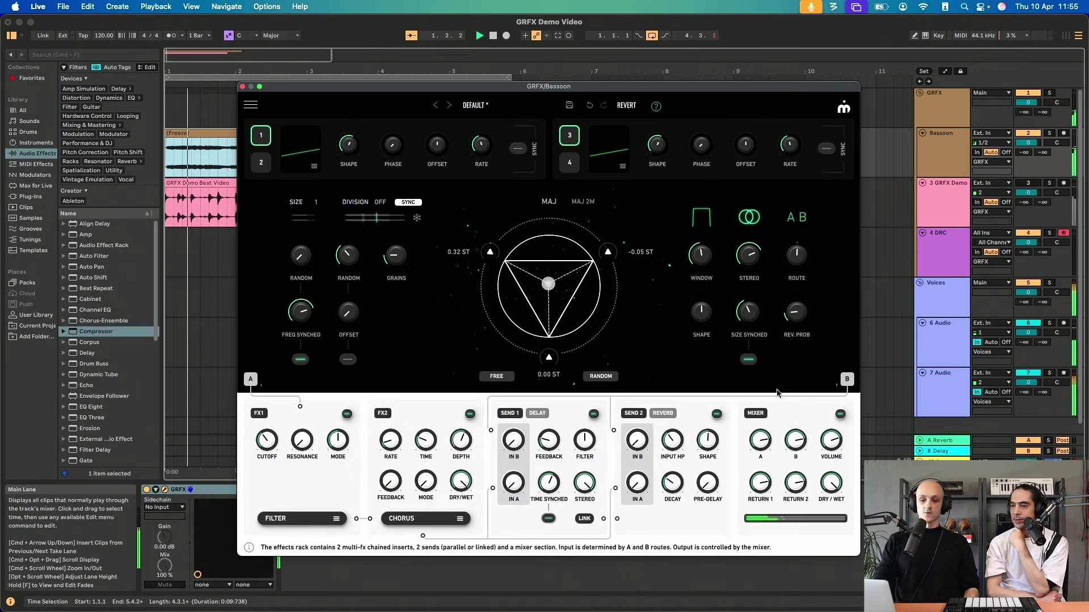
pyautogui.moveTo(797, 274); pyautogui.dragTo(783, 317)
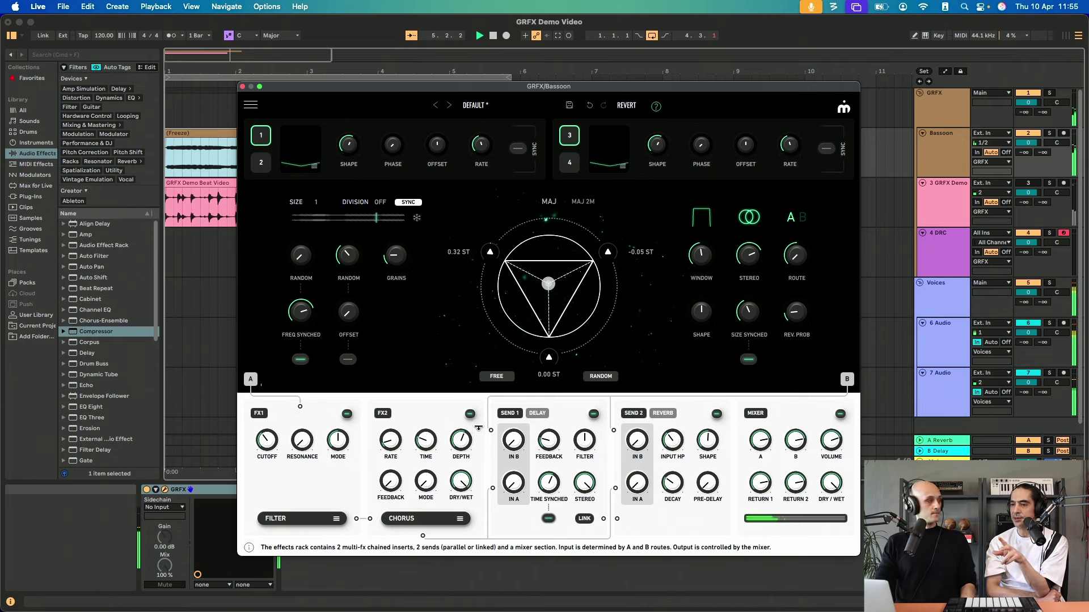
# Step: Try BITCRUSHER in the FX1 slot, replace it with CHORUS, and raise the FX1 chorus FEEDBACK
pyautogui.click(342, 526)
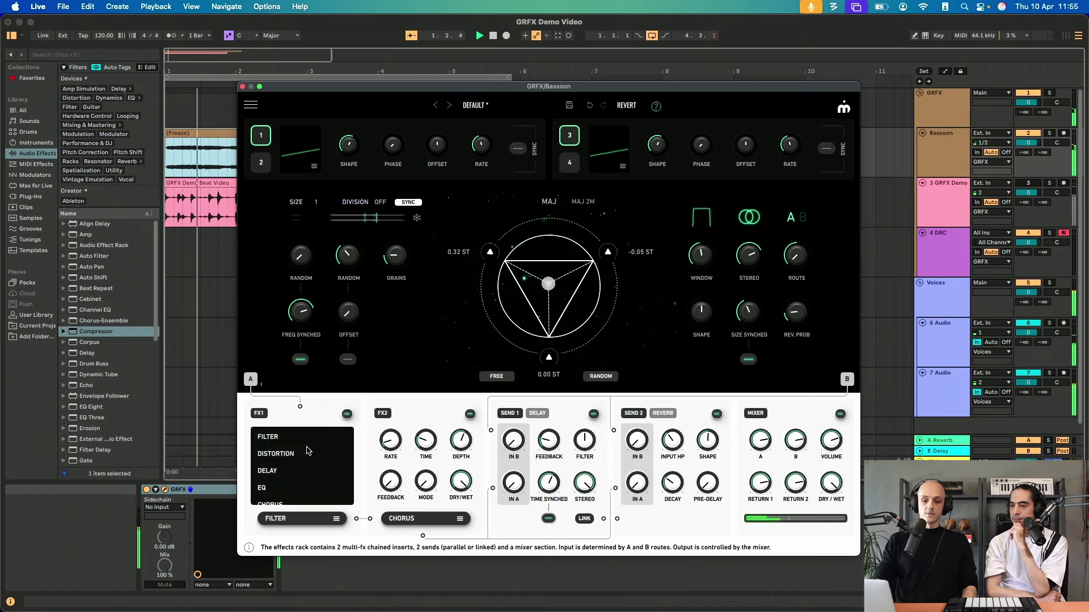
pyautogui.scroll(-4, 311, 440)
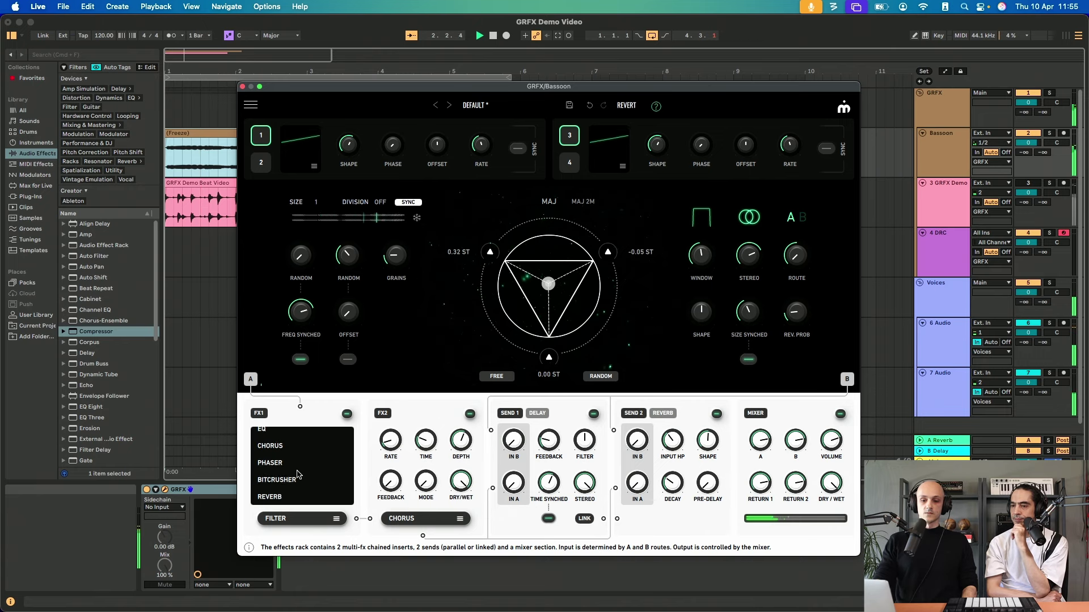
pyautogui.click(276, 480)
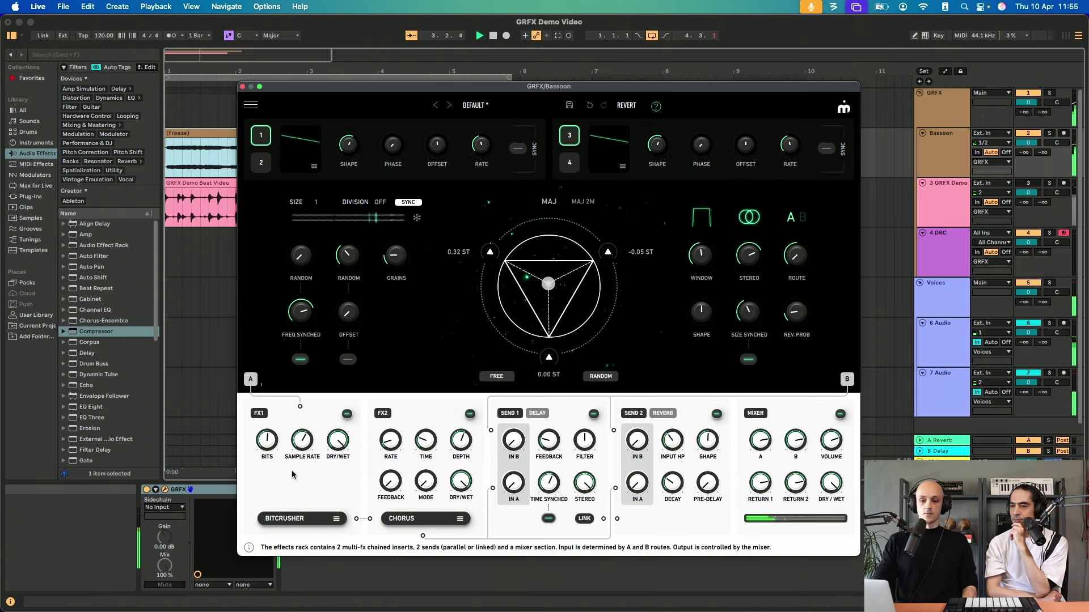
pyautogui.click(337, 519)
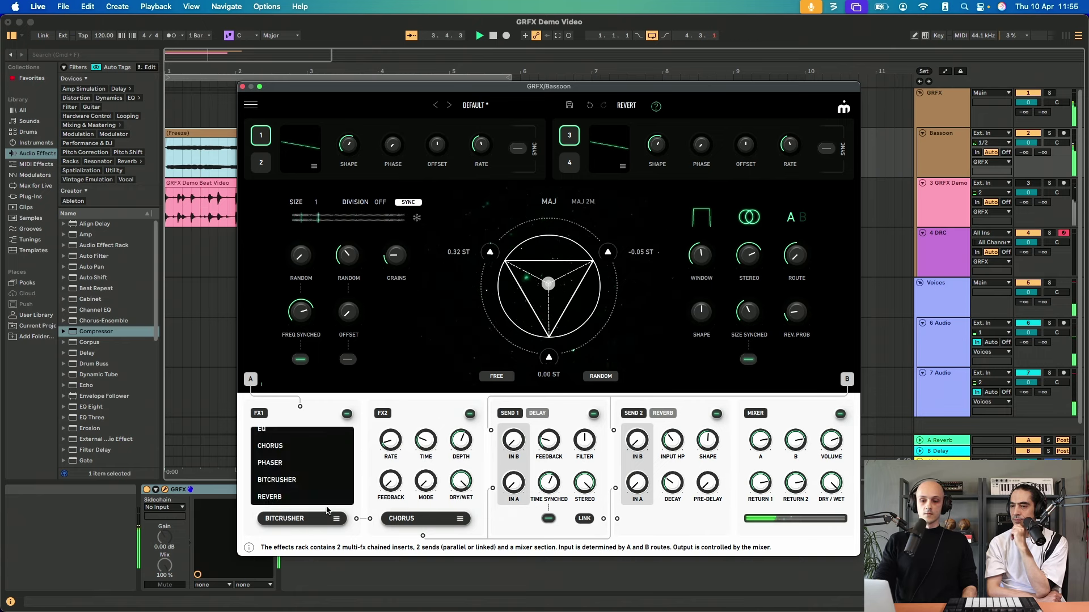
pyautogui.click(276, 447)
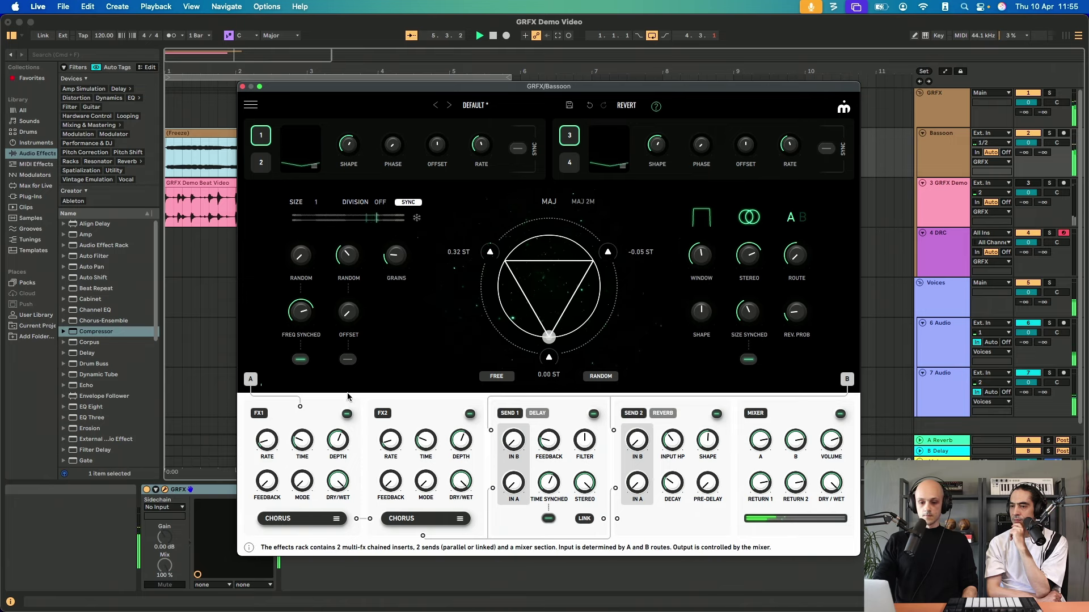
pyautogui.moveTo(266, 482); pyautogui.dragTo(267, 463)
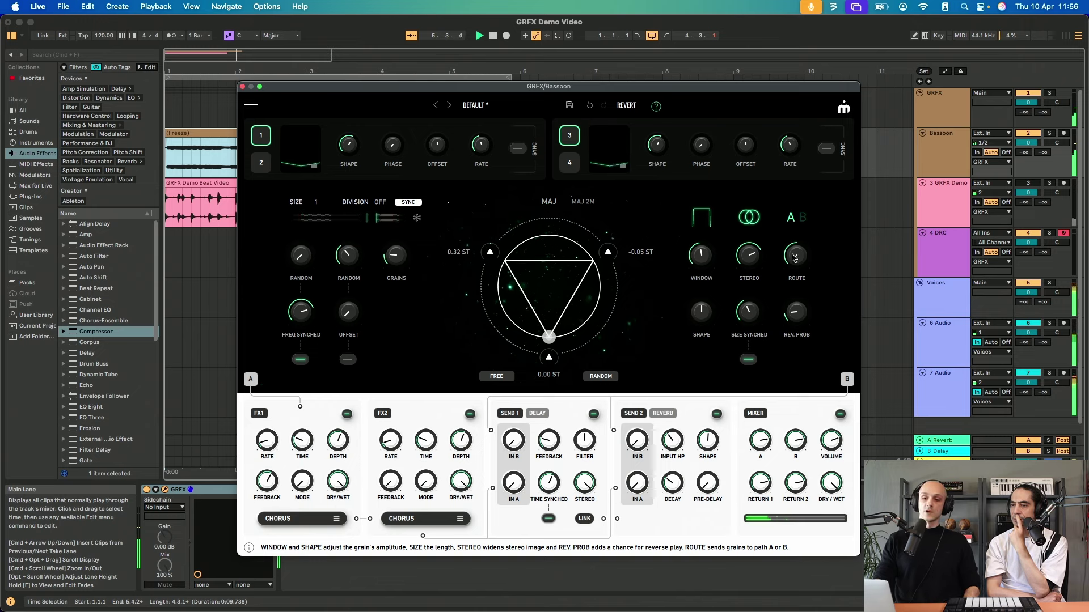
# Step: Route the grains evenly to paths A and B, load PHASER in FX1, and raise the phaser's FEEDBACK
pyautogui.moveTo(794, 257); pyautogui.dragTo(812, 91)
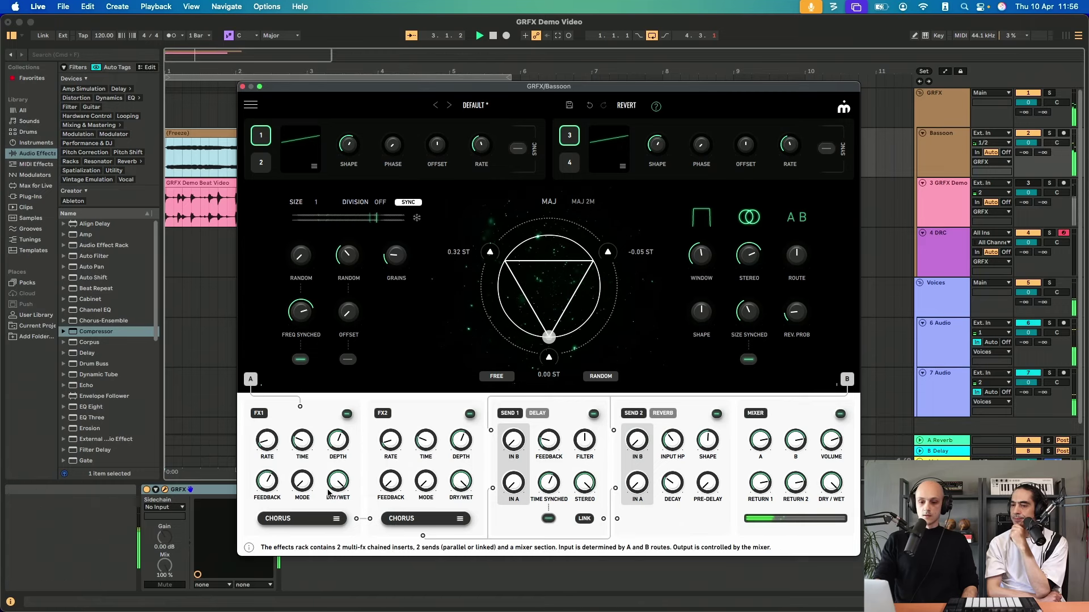
pyautogui.click(335, 518)
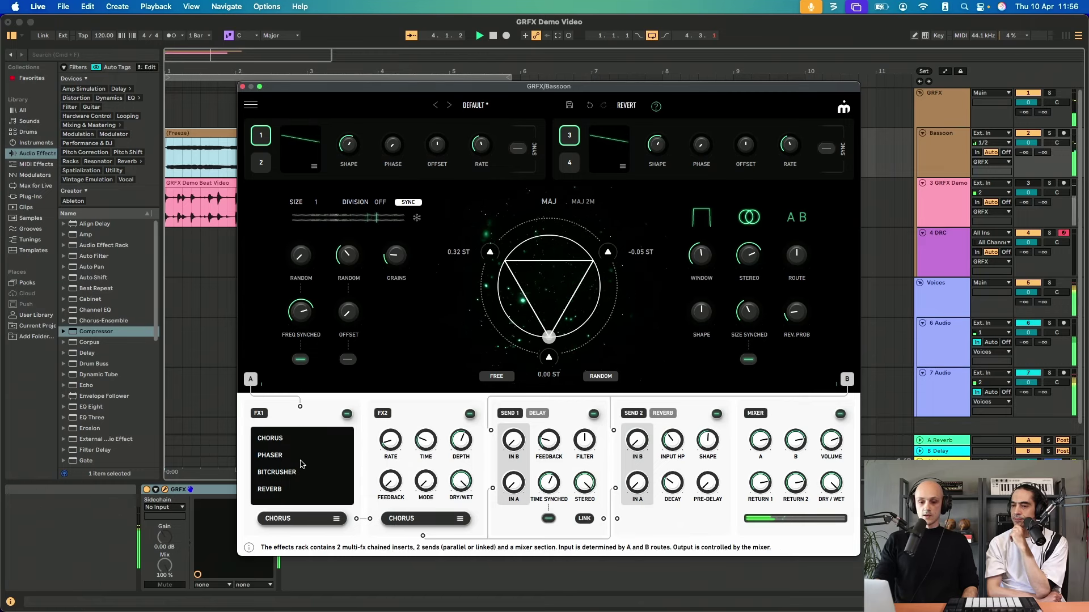
pyautogui.click(300, 461)
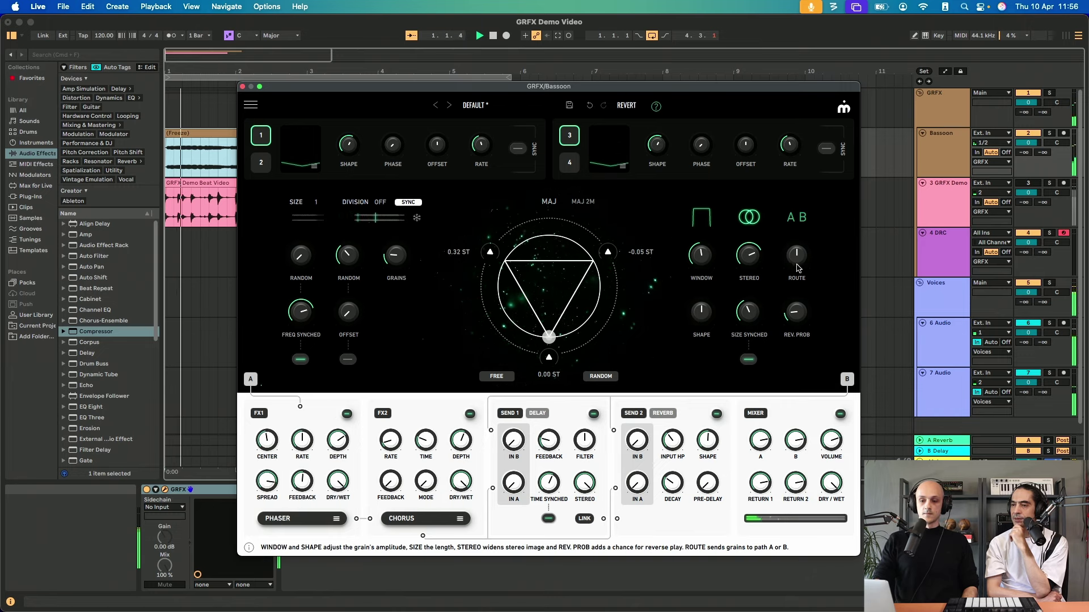
pyautogui.moveTo(302, 480); pyautogui.dragTo(310, 465)
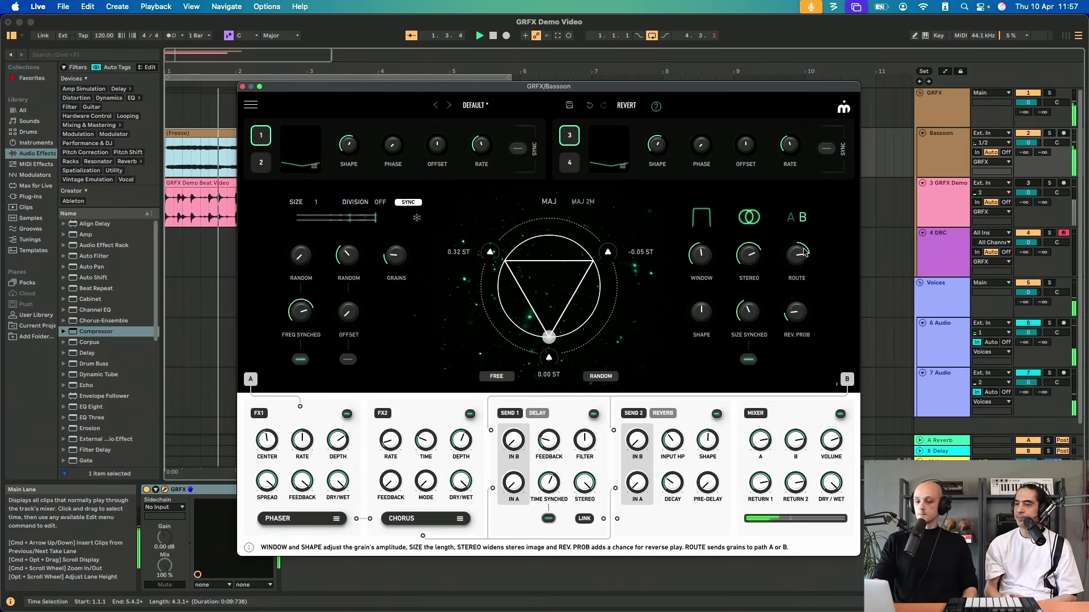
# Step: Compare phaser FEEDBACK amounts with ROUTE reset to the middle, leave the feedback high, and route the grains mostly to path B
pyautogui.doubleClick(804, 252)
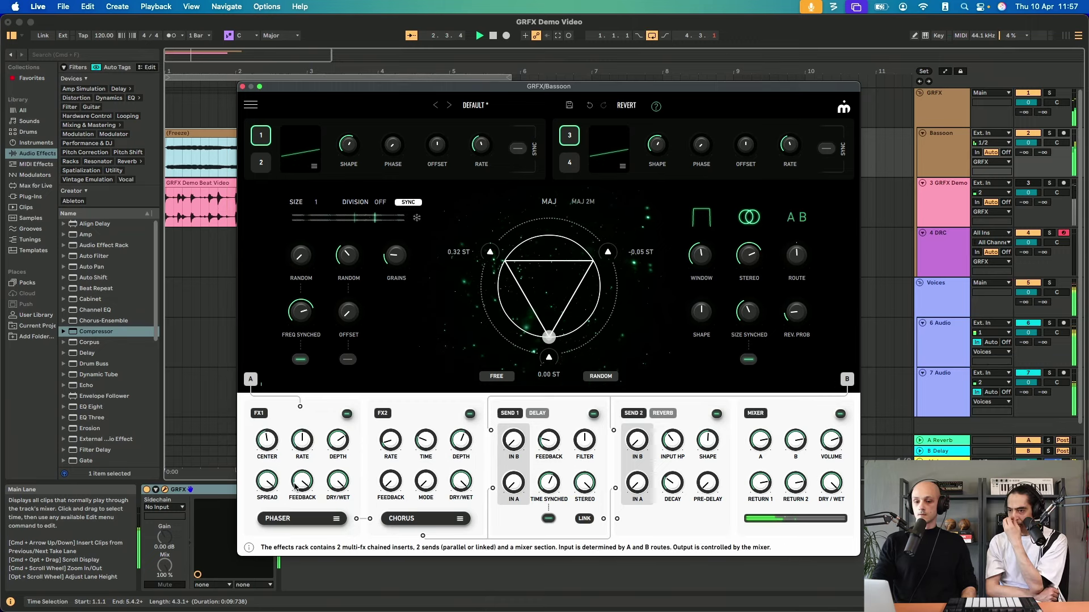
pyautogui.moveTo(295, 486); pyautogui.dragTo(320, 557)
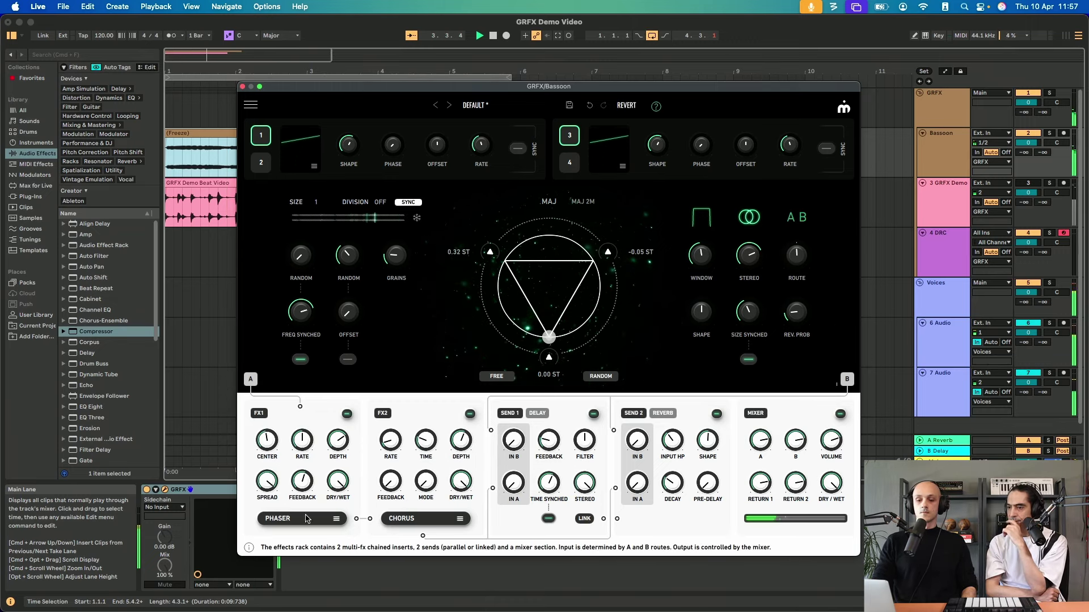
pyautogui.moveTo(302, 481); pyautogui.dragTo(301, 535)
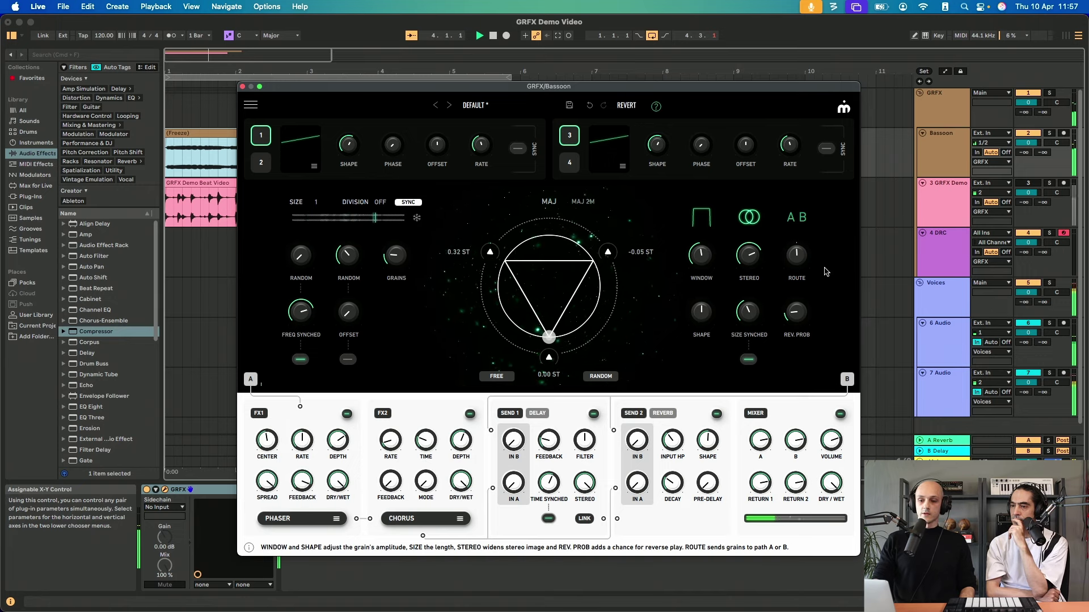
pyautogui.moveTo(797, 264); pyautogui.dragTo(812, 192)
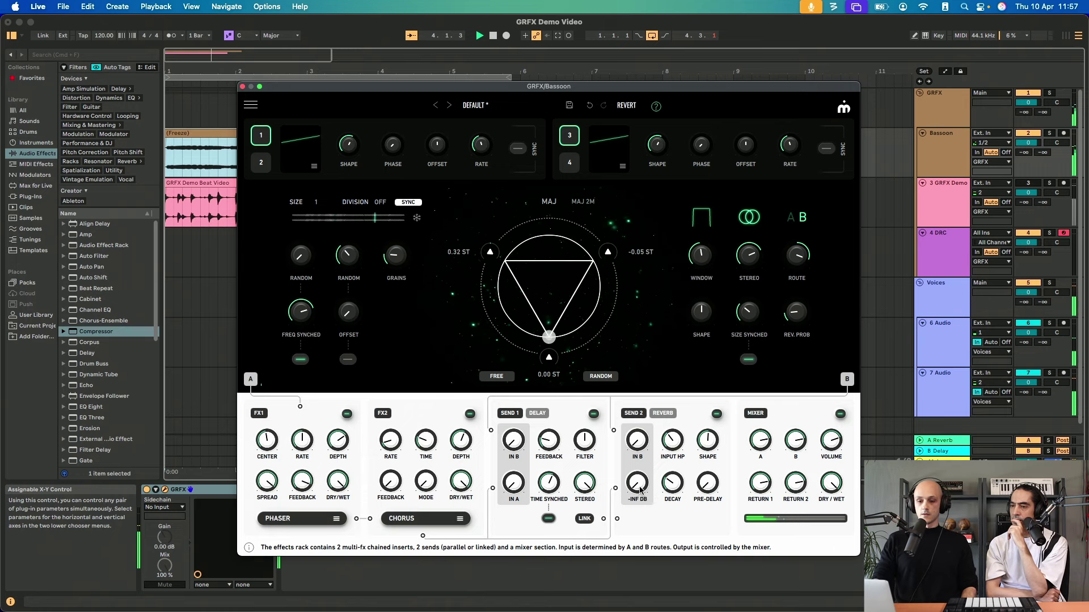
# Step: Feed path A into the SEND 2 reverb and path B into the SEND 1 delay, and lower RETURN 1 and RETURN 2 slightly
pyautogui.moveTo(639, 486)
pyautogui.mouseDown()
pyautogui.moveTo(636, 462)
pyautogui.moveTo(652, 451)
pyautogui.moveTo(643, 472)
pyautogui.mouseUp()
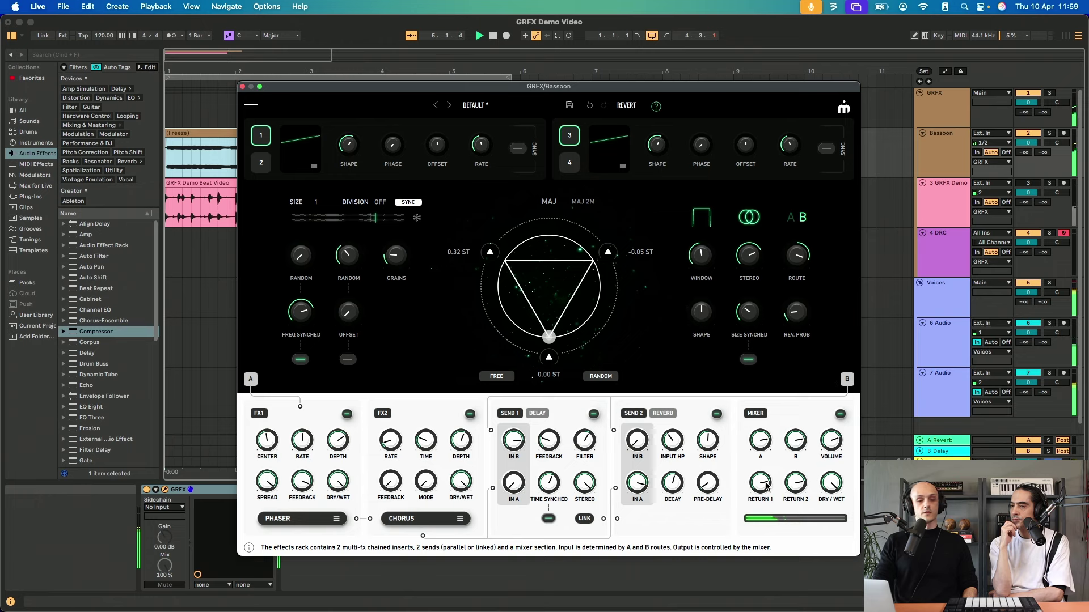
pyautogui.moveTo(762, 483); pyautogui.dragTo(769, 504)
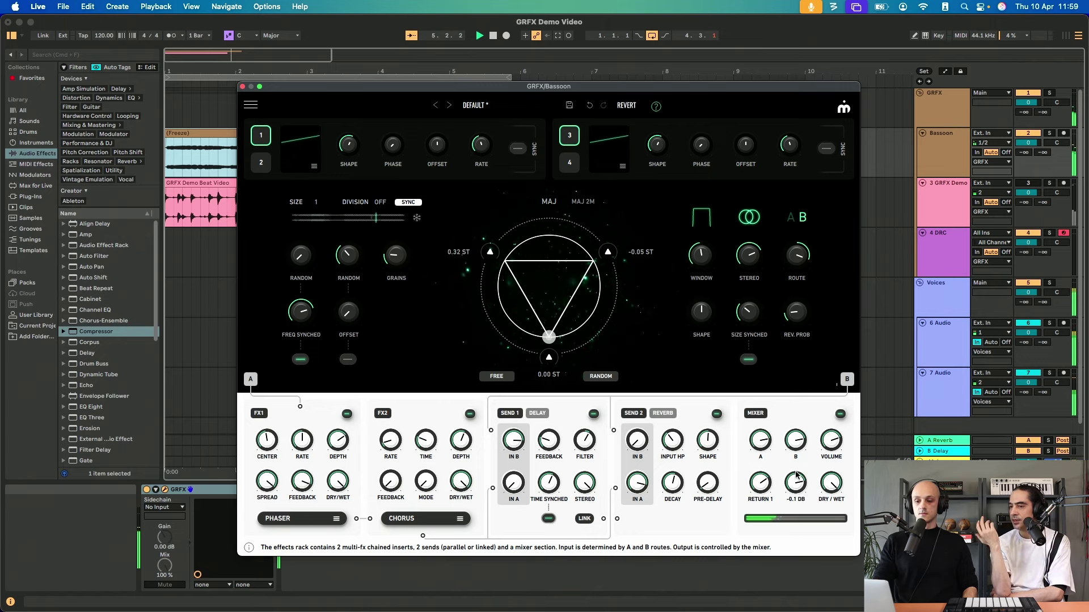
pyautogui.moveTo(802, 535); pyautogui.dragTo(809, 509)
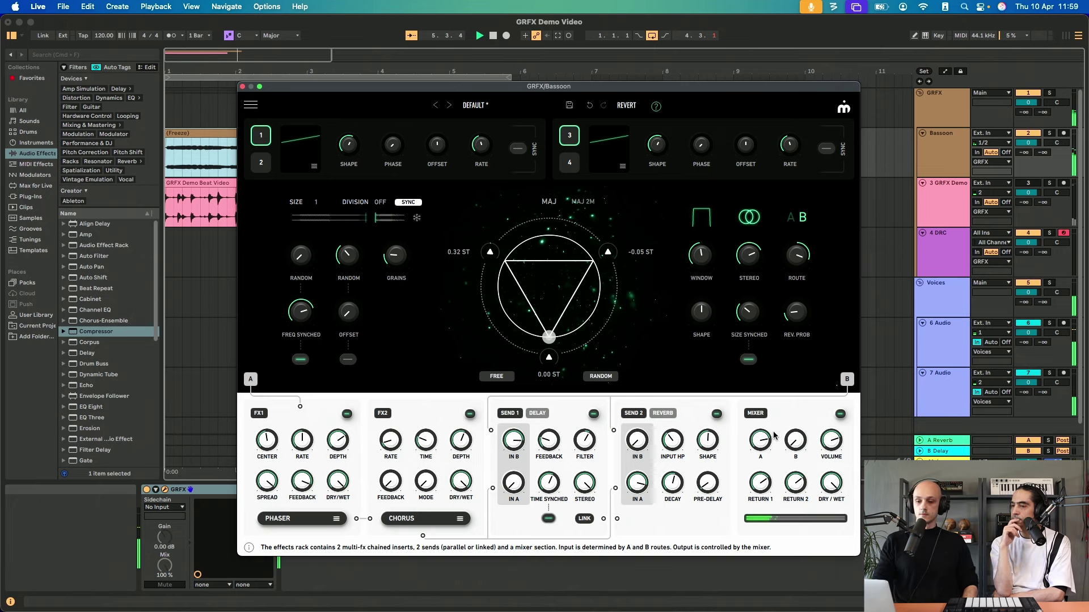
# Step: Restore the mixer's B level, adjust the VOLUME, and audition DRY / WET at about 49 % before returning it to 100 %
pyautogui.doubleClick(798, 449)
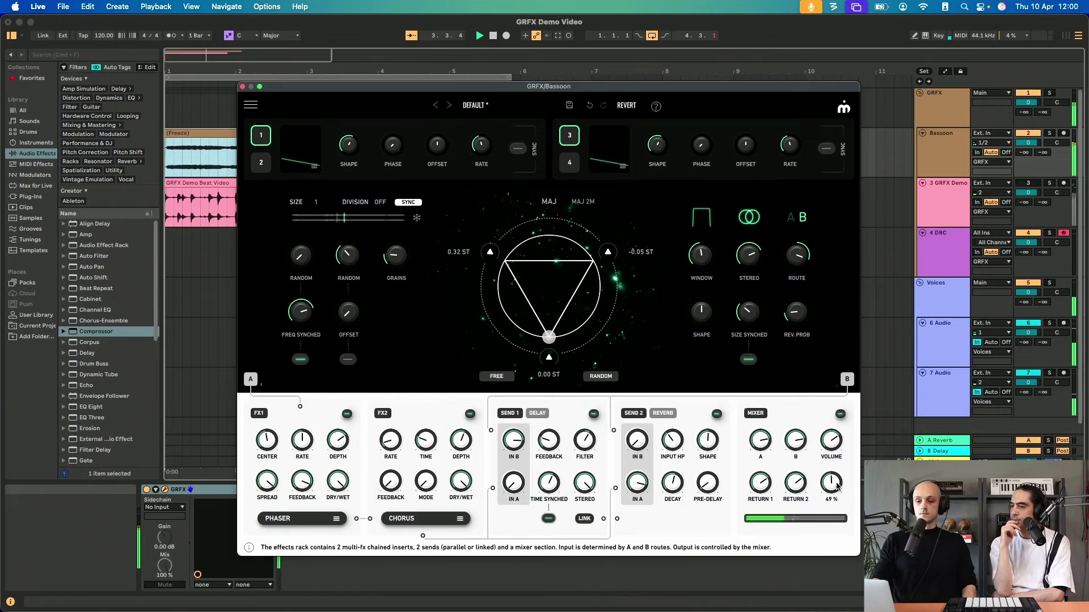
pyautogui.moveTo(837, 486); pyautogui.dragTo(837, 485)
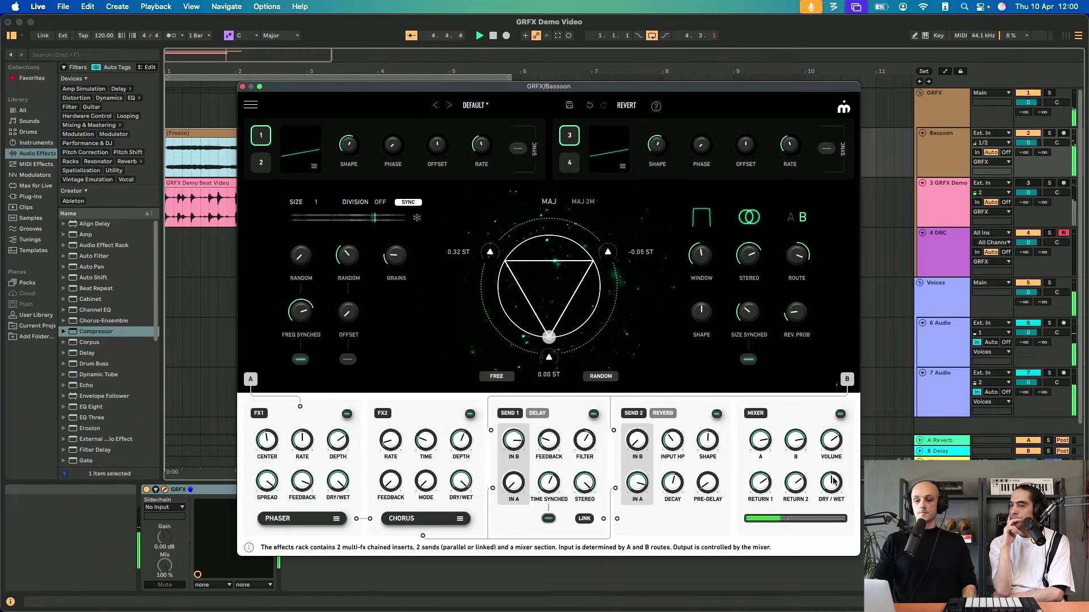
pyautogui.moveTo(832, 442)
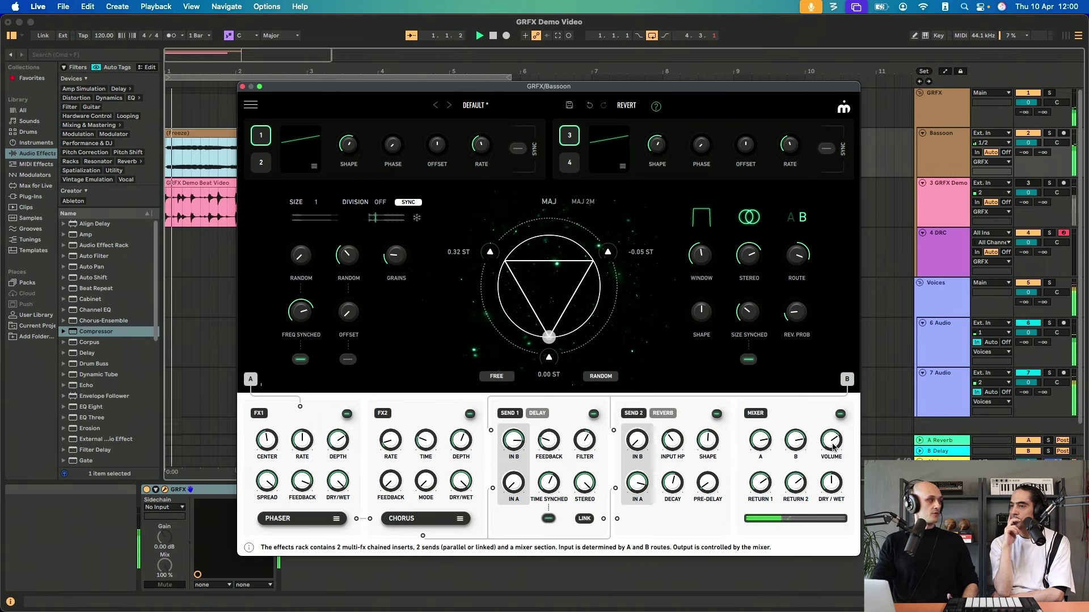
pyautogui.moveTo(832, 441); pyautogui.dragTo(830, 420)
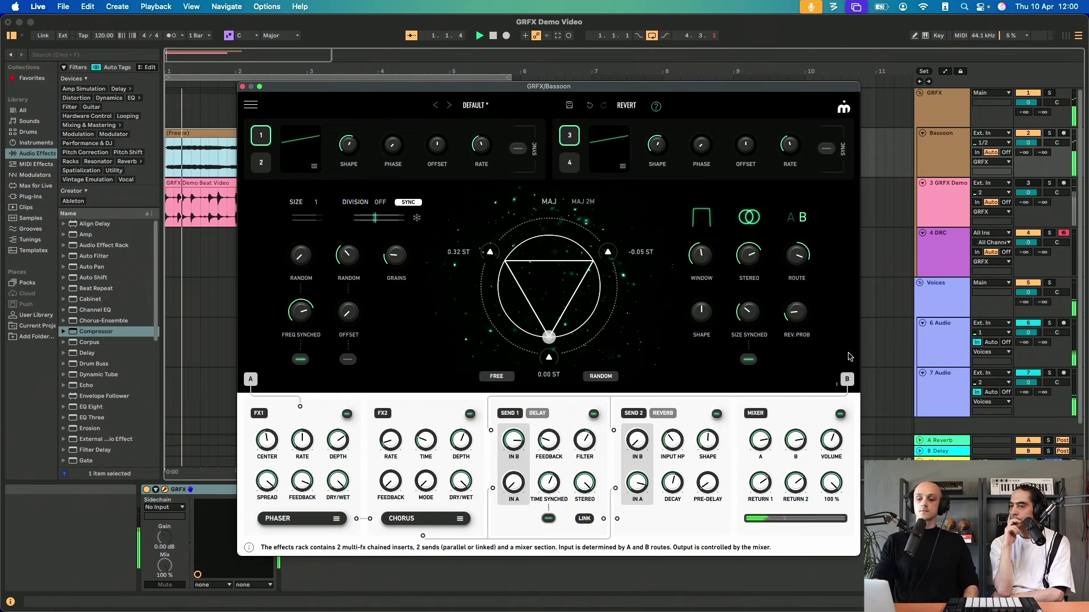
# Step: Link the SEND 1 delay with the SEND 2 reverb, and lower the mixer's DRY / WET slightly
pyautogui.moveTo(493, 89); pyautogui.dragTo(466, 86)
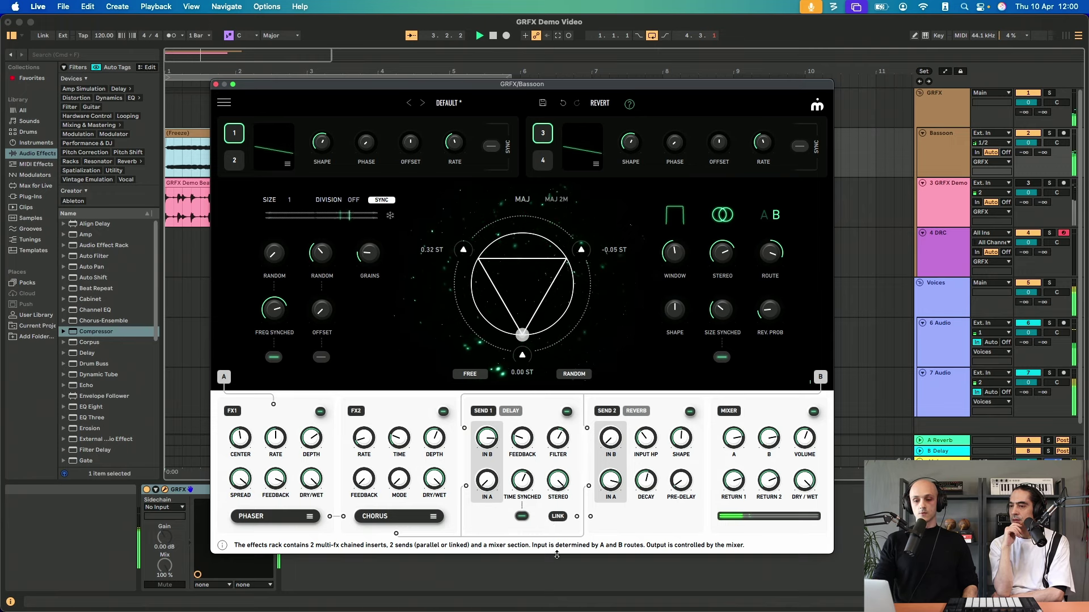
pyautogui.click(558, 516)
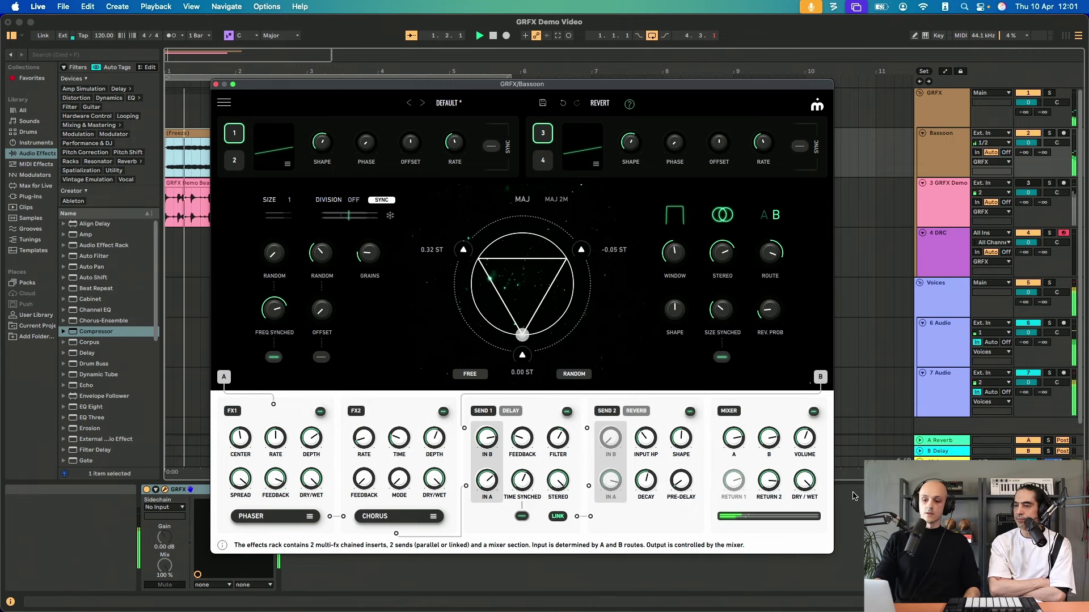
pyautogui.moveTo(811, 483); pyautogui.dragTo(810, 539)
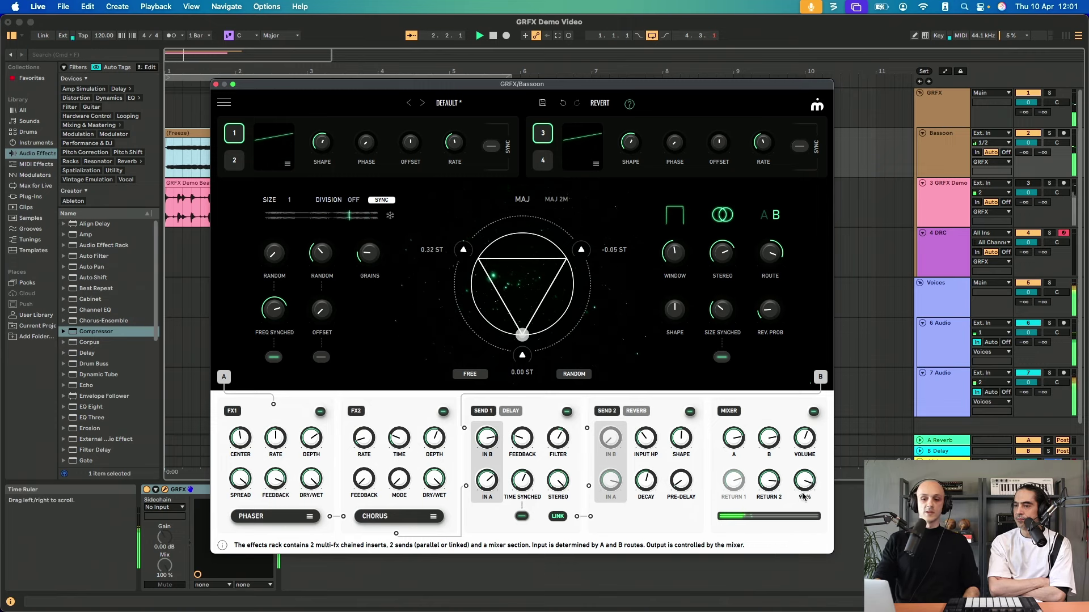
# Step: Raise the number of GRAINS and return the Harmonic Triangle's inner node to the centre
pyautogui.moveTo(368, 246)
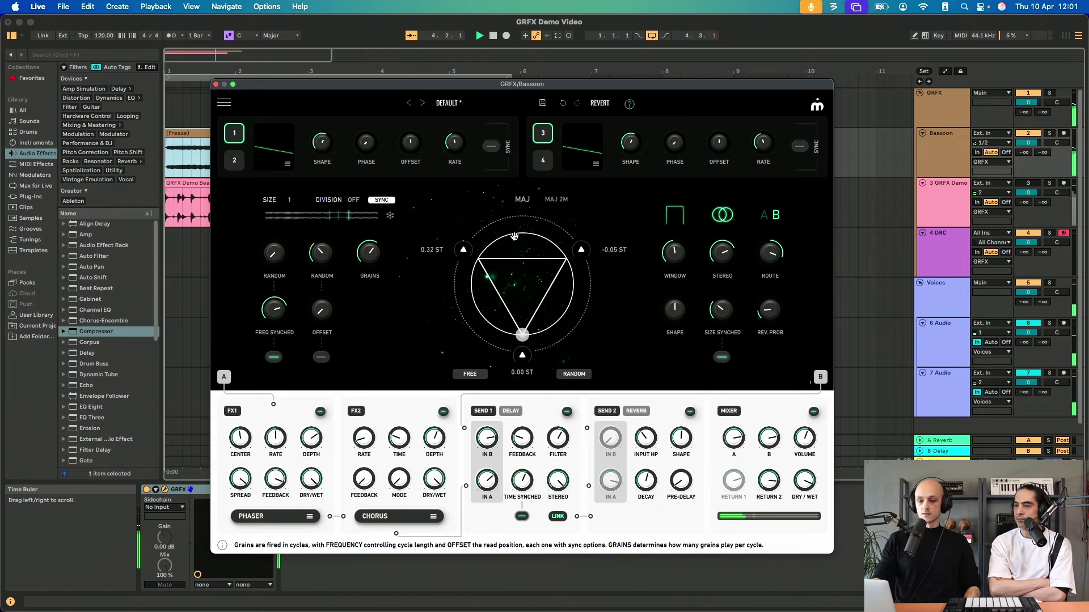
pyautogui.moveTo(530, 288); pyautogui.dragTo(521, 284)
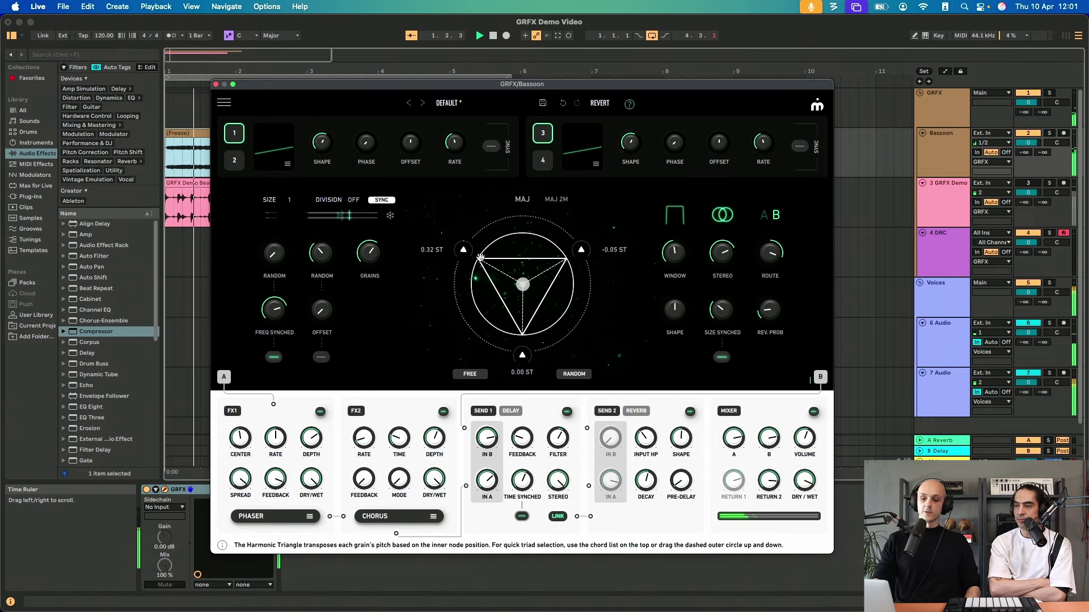
# Step: Switch the Harmonic Triangle to SEMITONES with corners at -12, 12 and 0 ST, nudge its inner node, and raise GRAINS to maximum
pyautogui.click(479, 374)
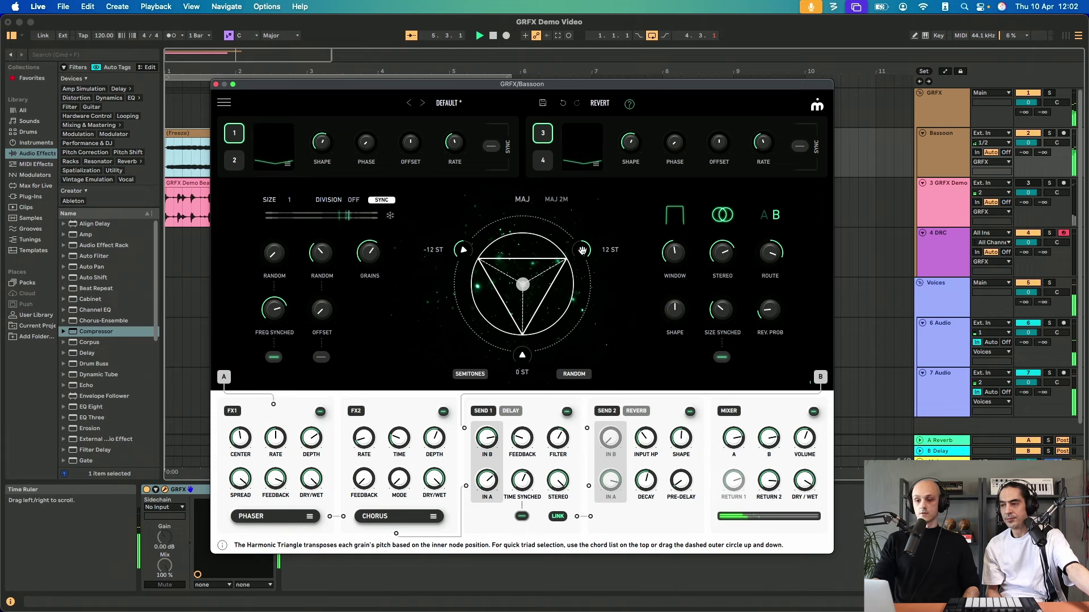
pyautogui.moveTo(523, 285); pyautogui.dragTo(520, 281)
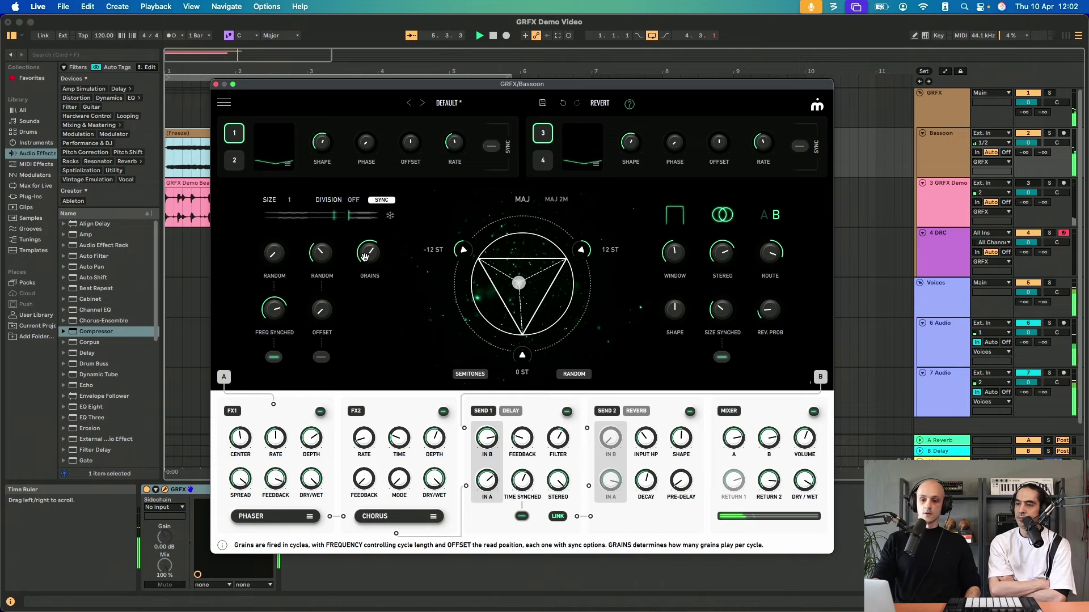
pyautogui.moveTo(373, 235)
pyautogui.moveTo(373, 234); pyautogui.dragTo(374, 191)
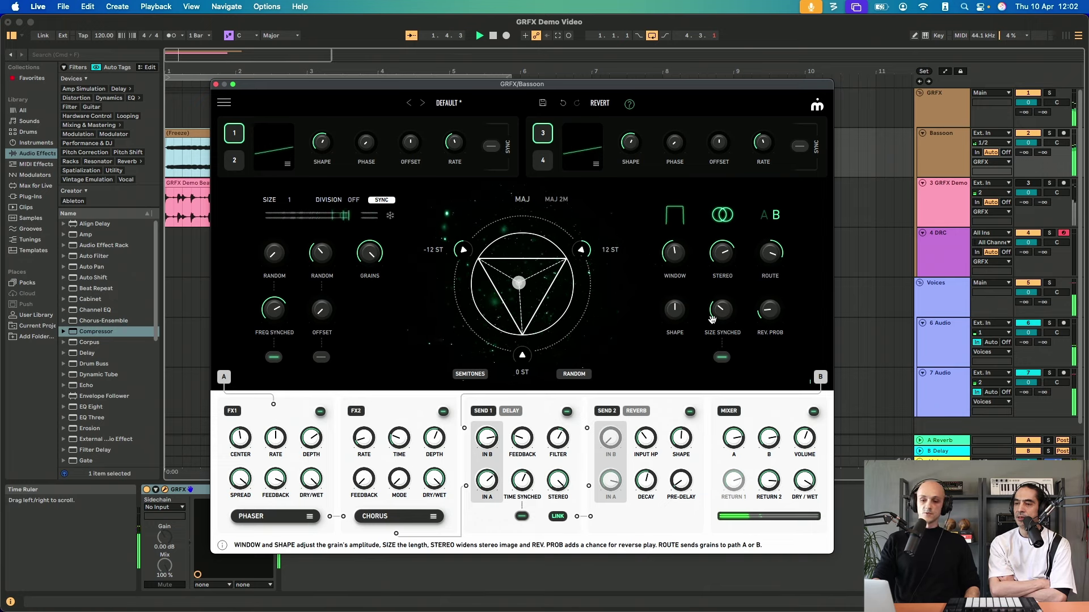
# Step: Shorten the grains with SIZE SYNCHED, and audition a higher WINDOW before bringing it down to its minimum
pyautogui.moveTo(675, 253); pyautogui.dragTo(681, 234)
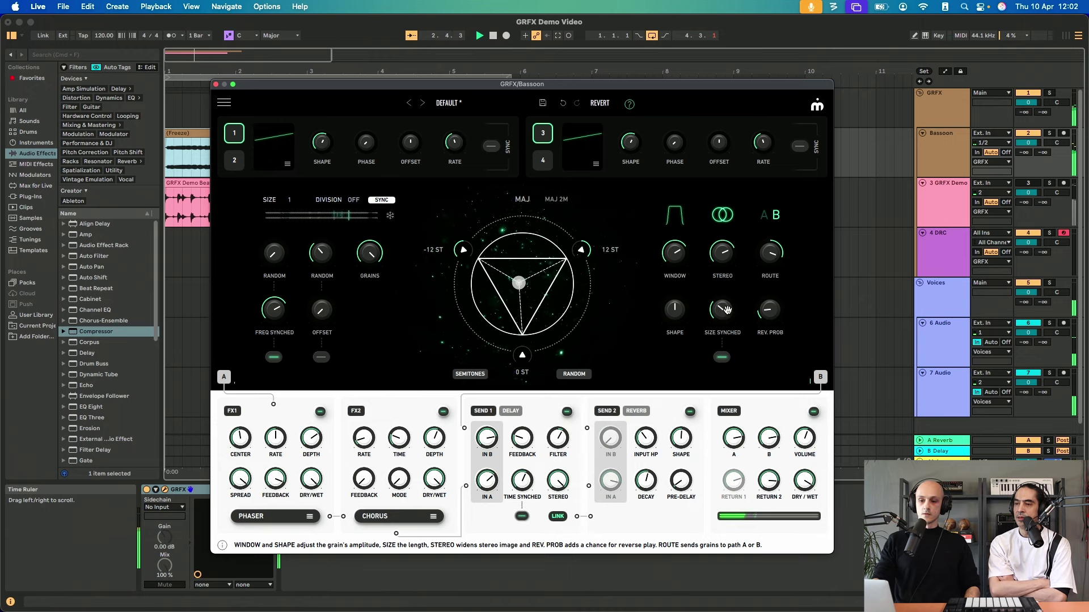
pyautogui.moveTo(722, 311)
pyautogui.mouseDown()
pyautogui.moveTo(729, 338)
pyautogui.moveTo(708, 320)
pyautogui.mouseUp()
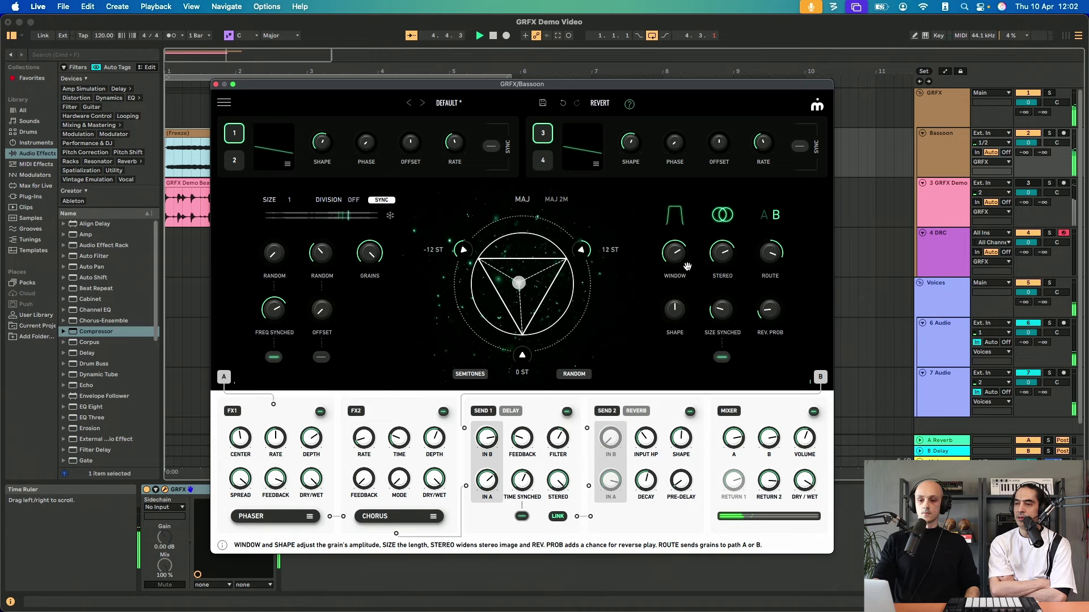
pyautogui.moveTo(677, 250); pyautogui.dragTo(687, 342)
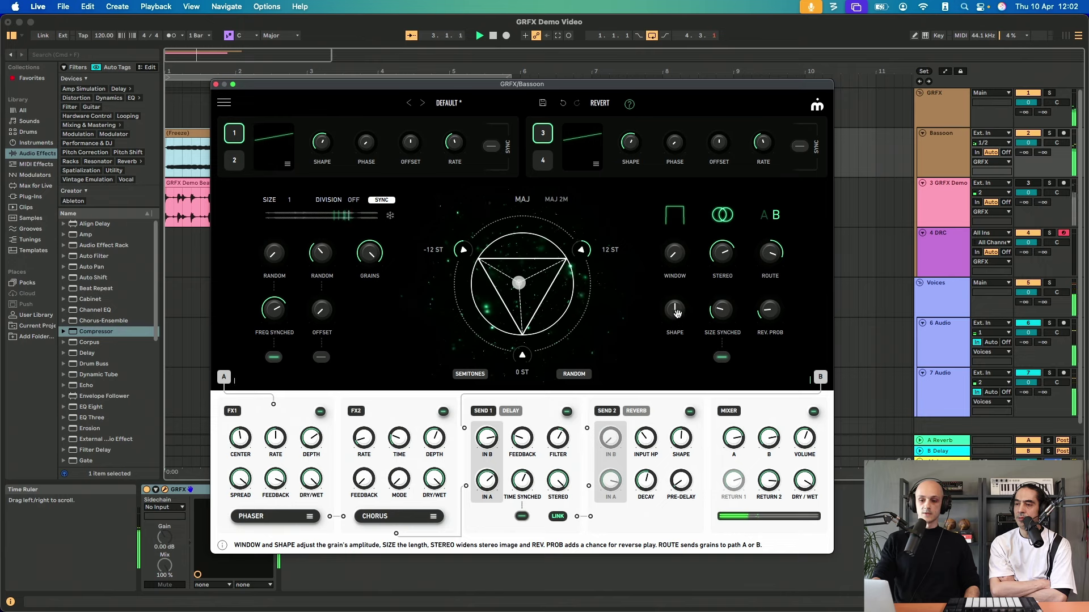
# Step: Bend the grain SHAPE to about -0.42 for a decaying envelope, and lengthen the grains with SIZE SYNCHED
pyautogui.moveTo(675, 309); pyautogui.dragTo(675, 366)
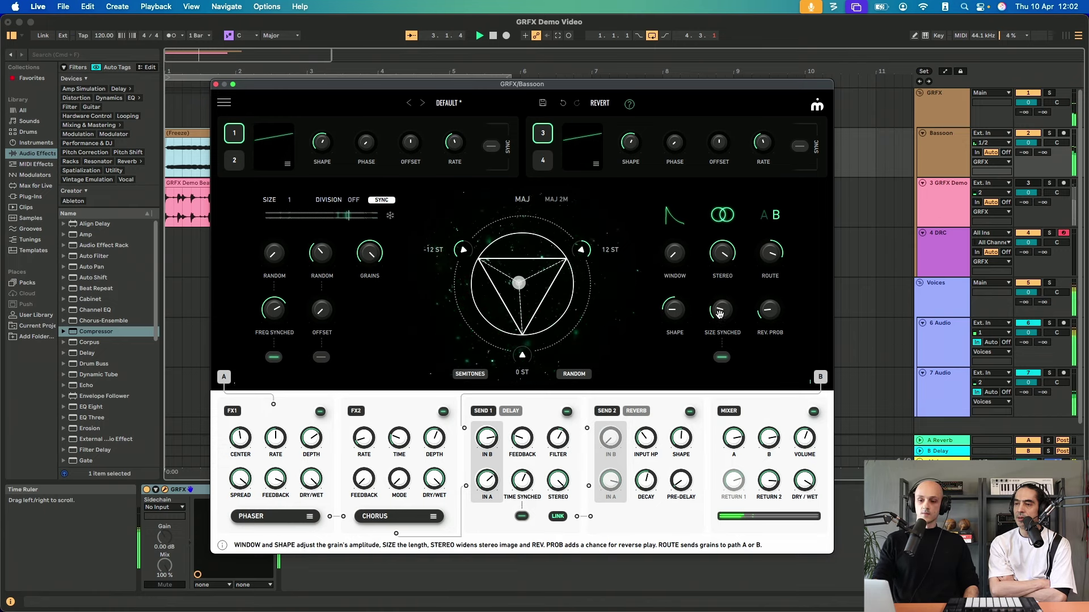
pyautogui.moveTo(684, 316)
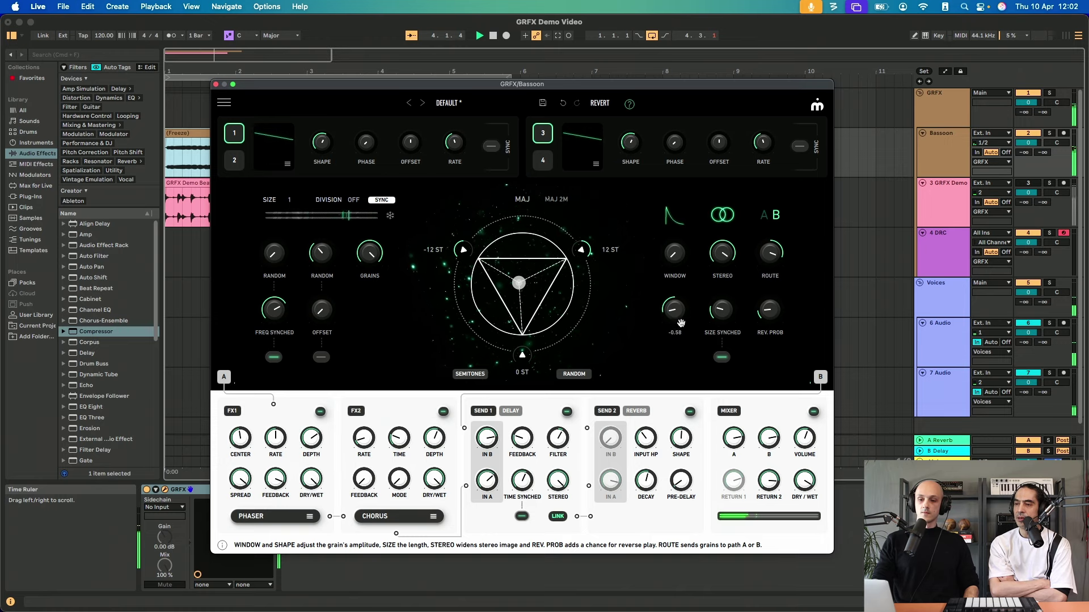
pyautogui.moveTo(685, 315); pyautogui.dragTo(680, 332)
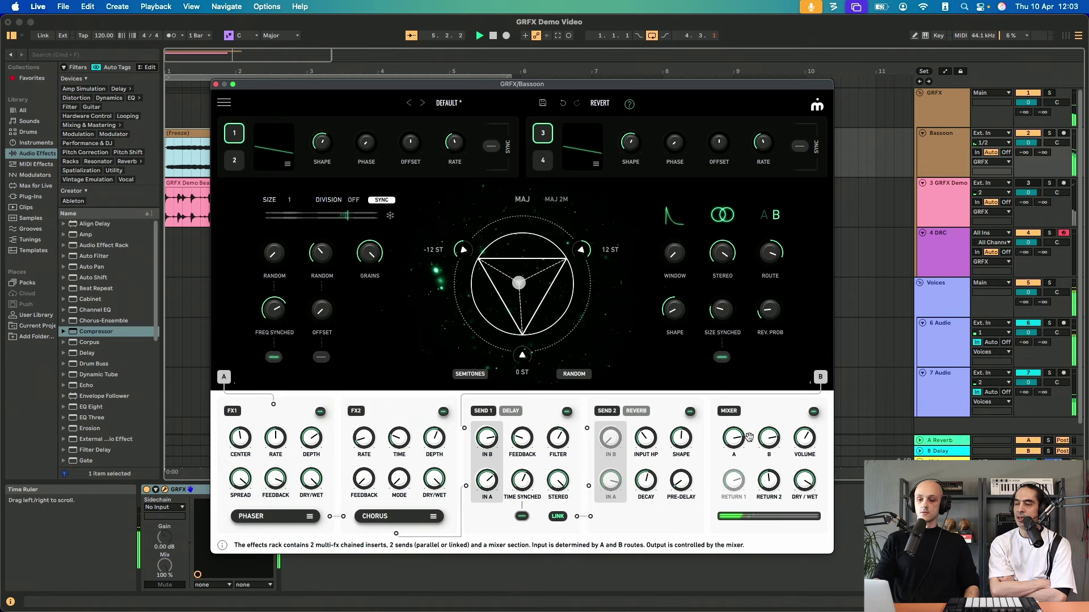
pyautogui.moveTo(722, 311); pyautogui.dragTo(728, 292)
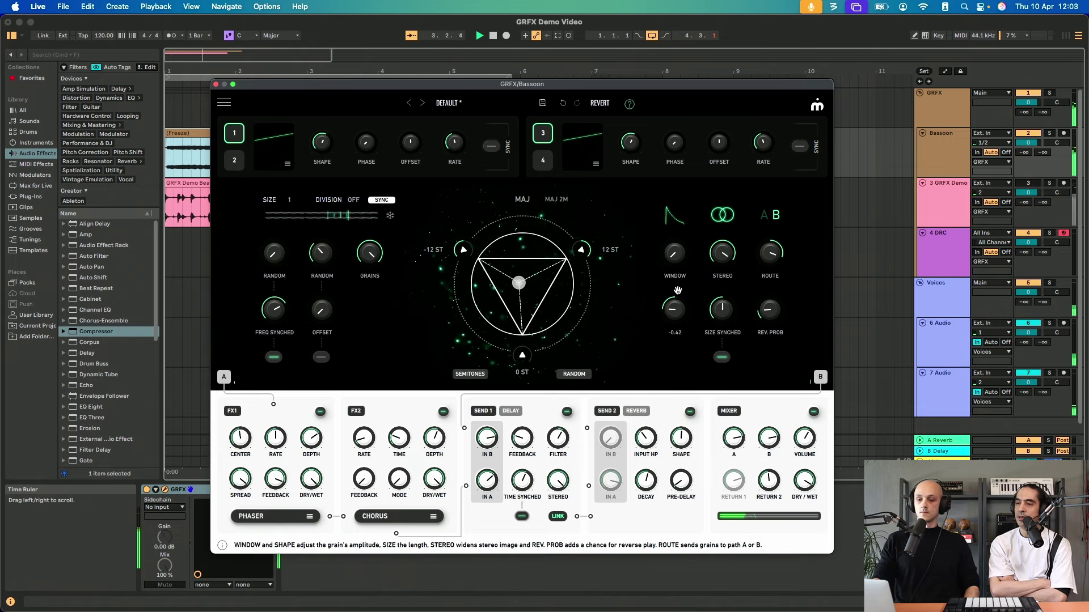
# Step: Balance ROUTE between paths A and B, mute path B in the mixer, and shift ROUTE slightly towards A
pyautogui.moveTo(770, 254)
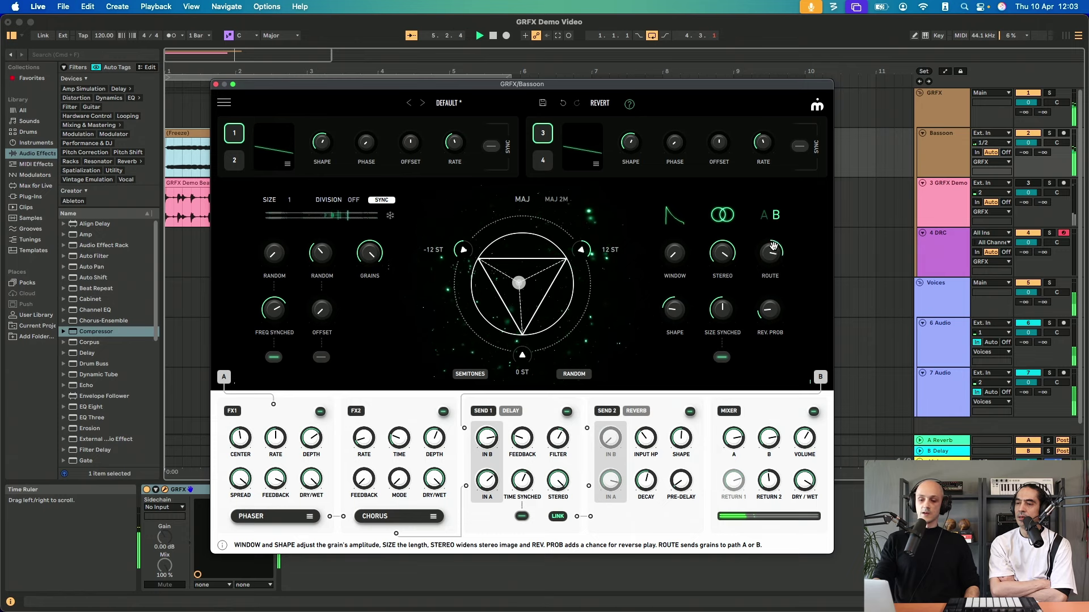
pyautogui.moveTo(773, 245); pyautogui.dragTo(768, 257)
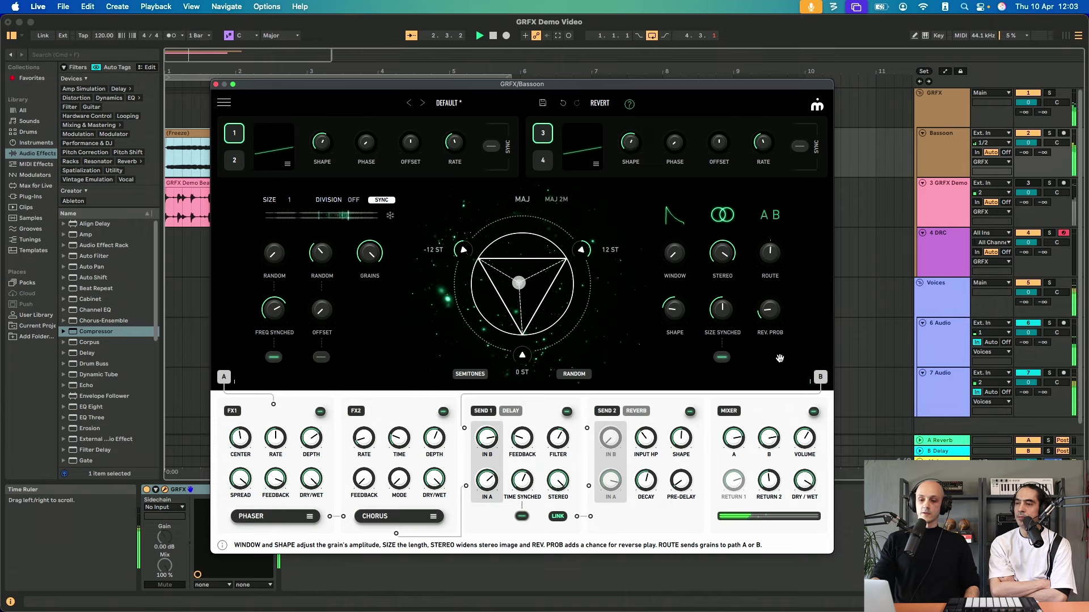
pyautogui.moveTo(775, 435); pyautogui.dragTo(776, 512)
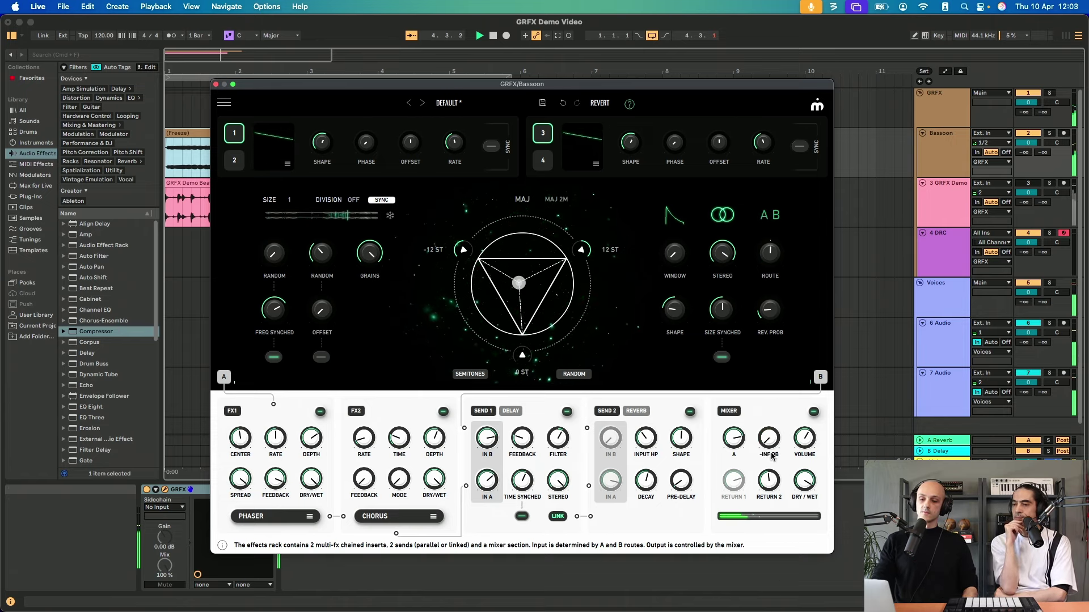
pyautogui.moveTo(773, 251); pyautogui.dragTo(771, 272)
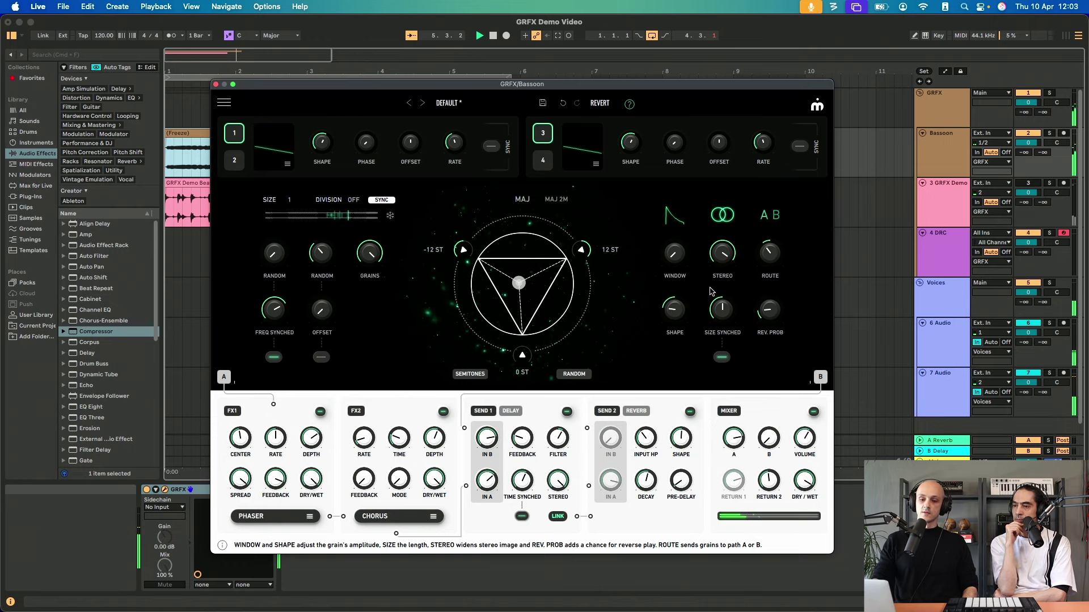
# Step: Tweak the FX1 phaser, and sweep ROUTE between the two paths, leaving it weighted towards A
pyautogui.moveTo(245, 481); pyautogui.dragTo(248, 489)
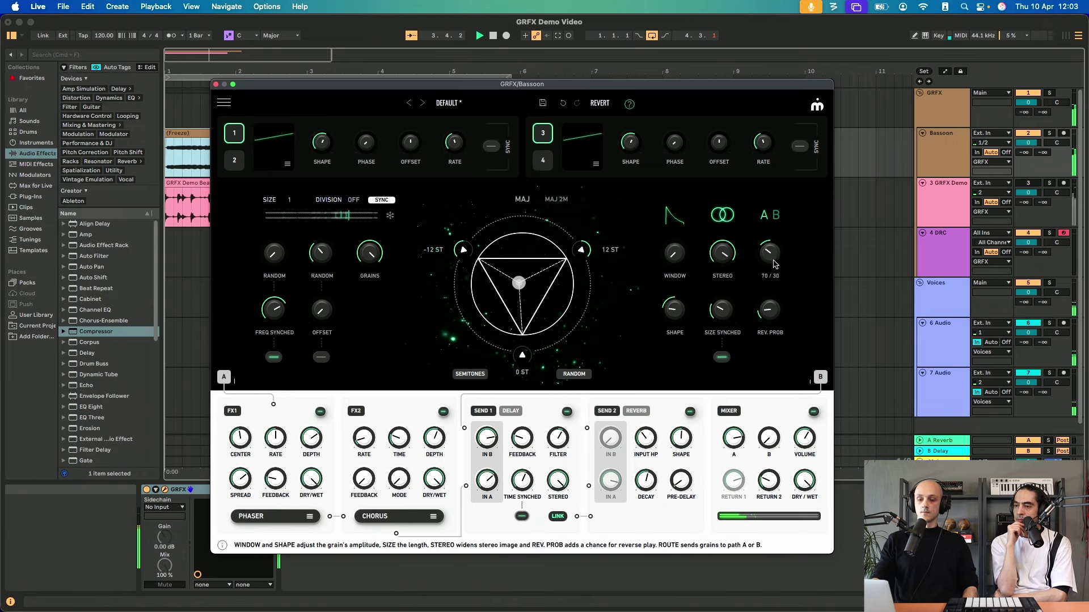
pyautogui.moveTo(775, 264); pyautogui.dragTo(776, 219)
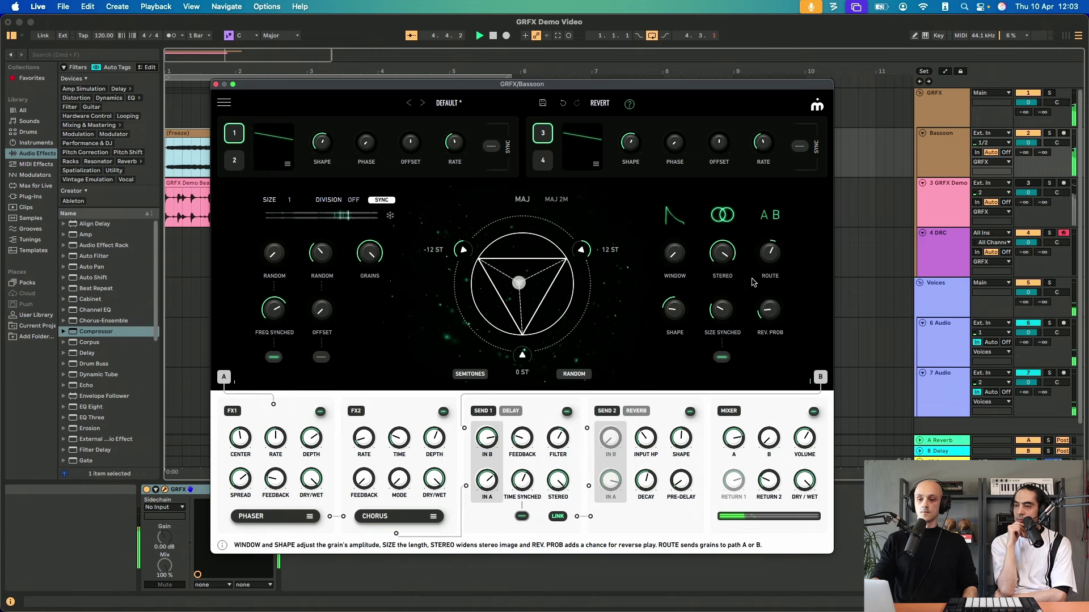
pyautogui.doubleClick(769, 256)
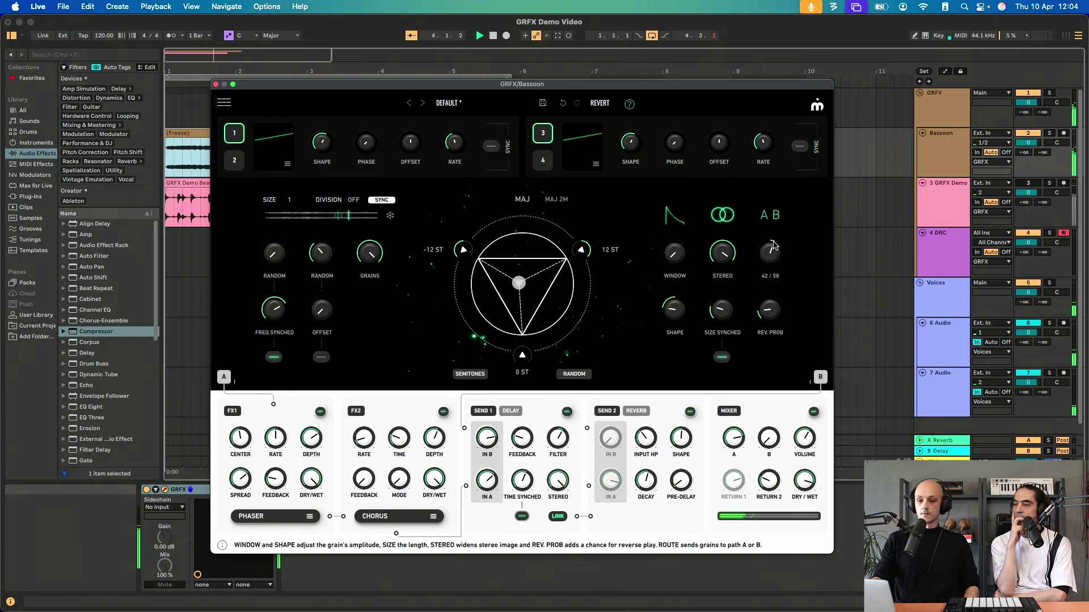
pyautogui.moveTo(772, 245); pyautogui.dragTo(772, 299)
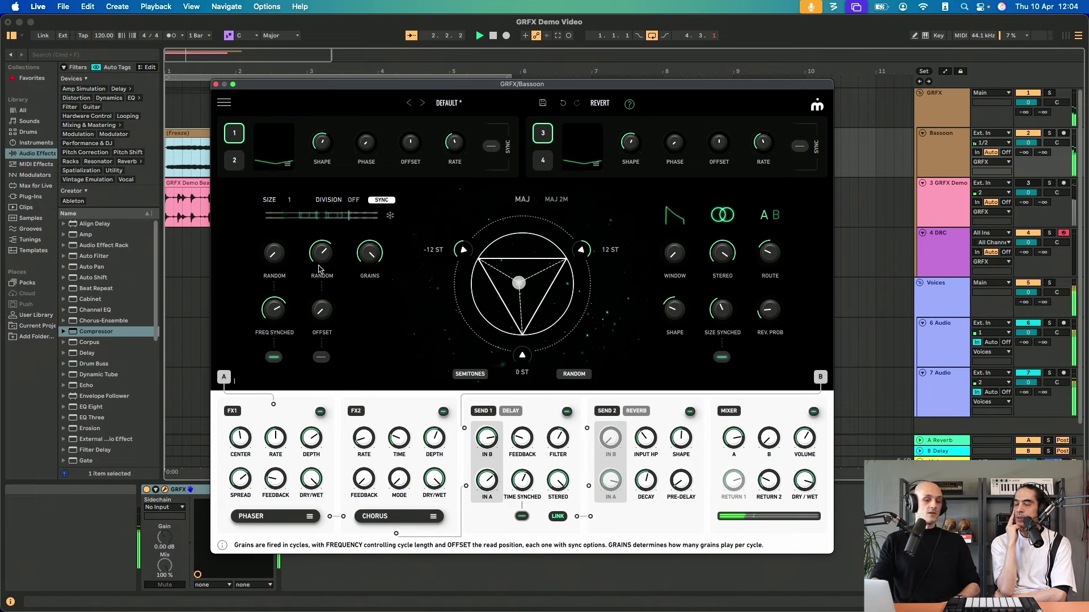
# Step: Load DISTORTION into FX1 with a reduced DRY/WET, and lower the grains' FREQ SYNCHED
pyautogui.moveTo(322, 261)
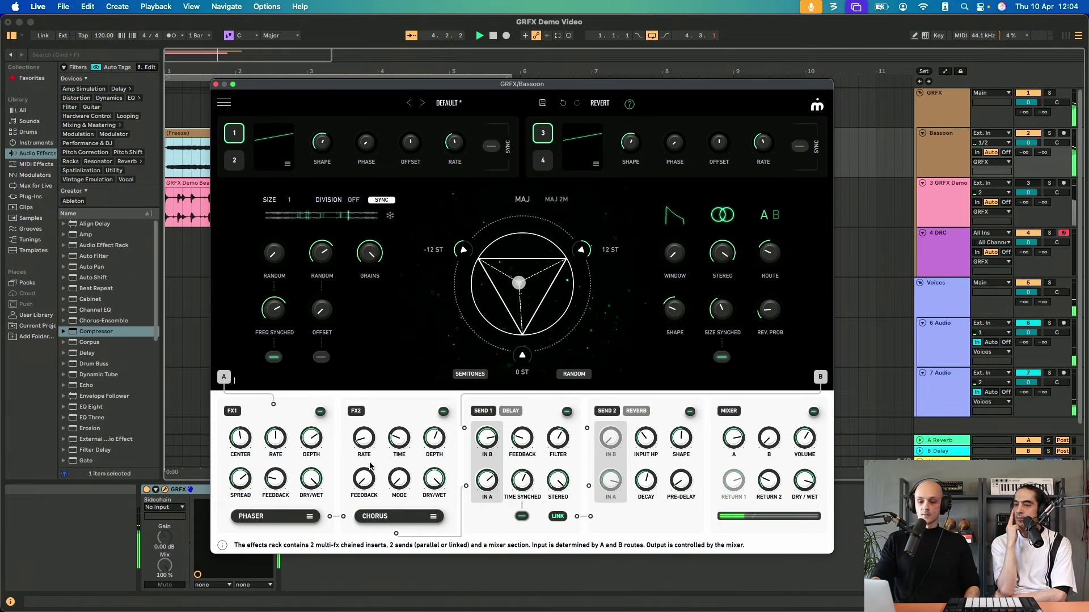
pyautogui.click(312, 517)
pyautogui.scroll(3, 270, 454)
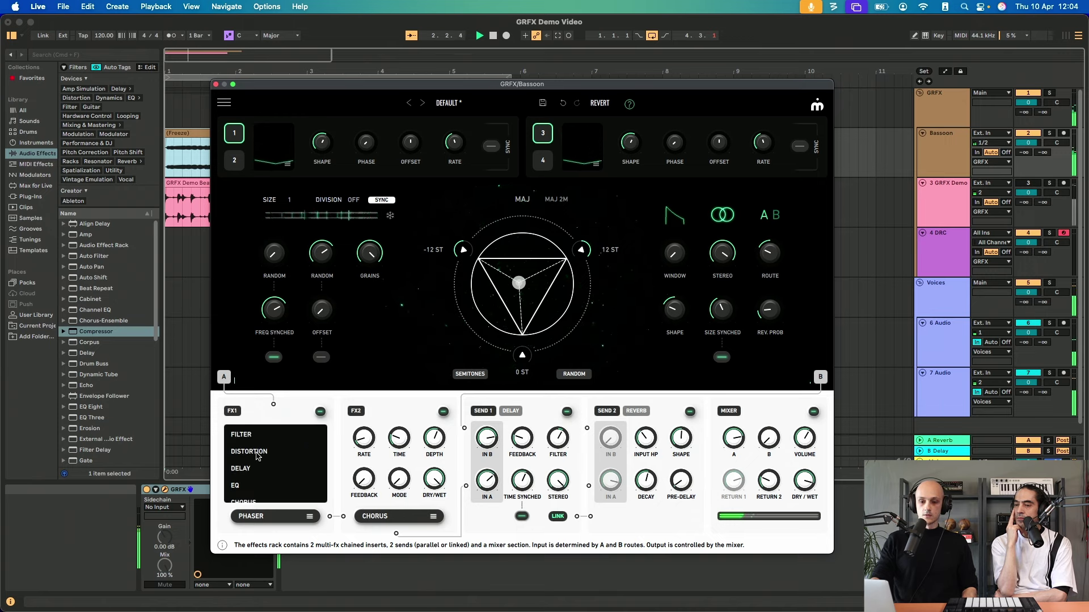
pyautogui.click(257, 453)
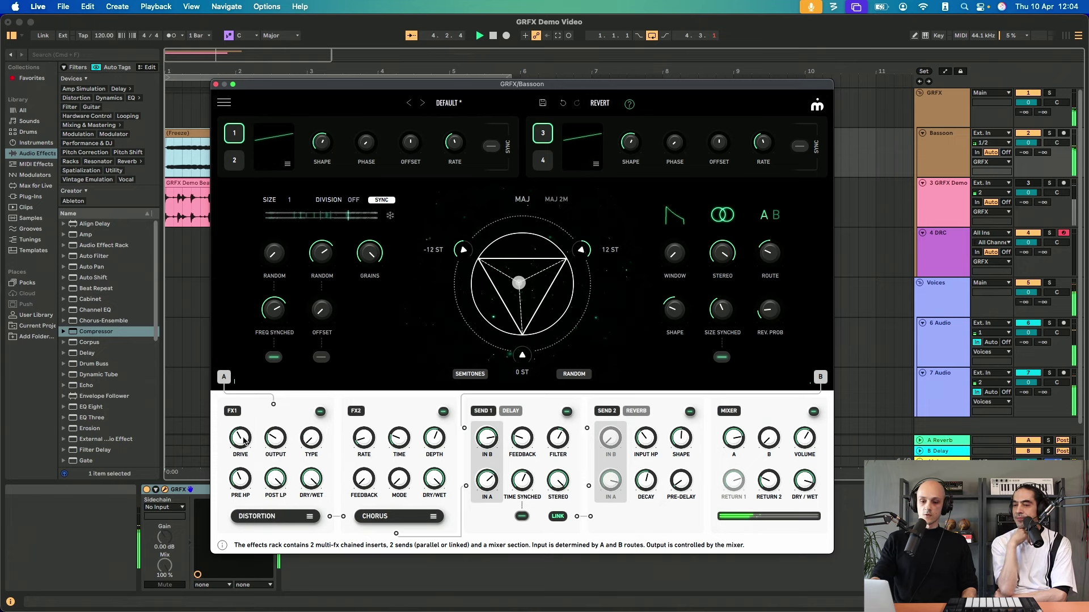
pyautogui.moveTo(315, 483); pyautogui.dragTo(316, 512)
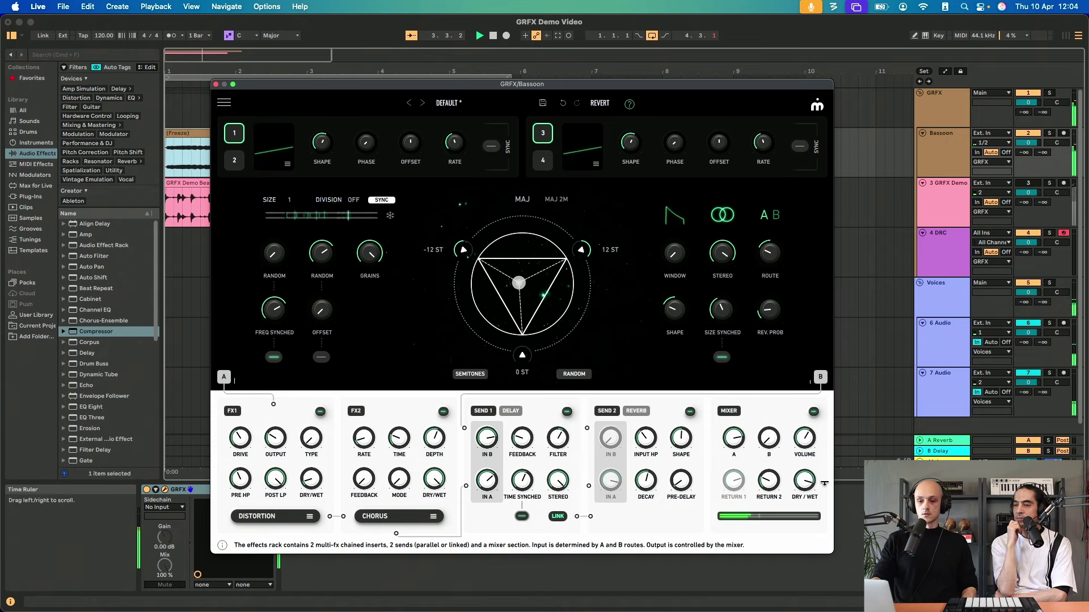
pyautogui.moveTo(804, 480)
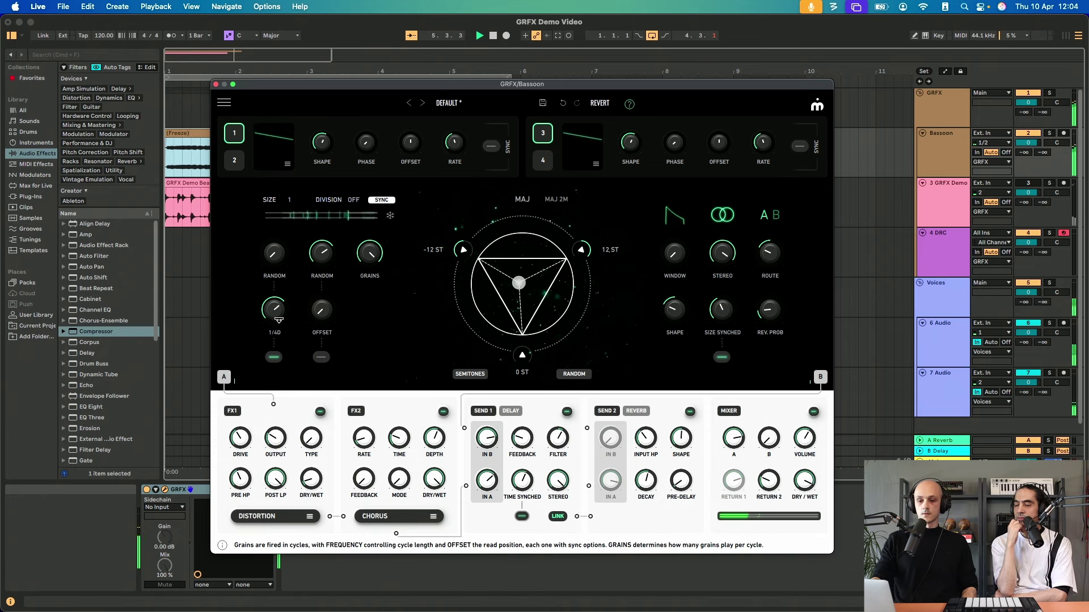
pyautogui.moveTo(276, 310); pyautogui.dragTo(274, 354)
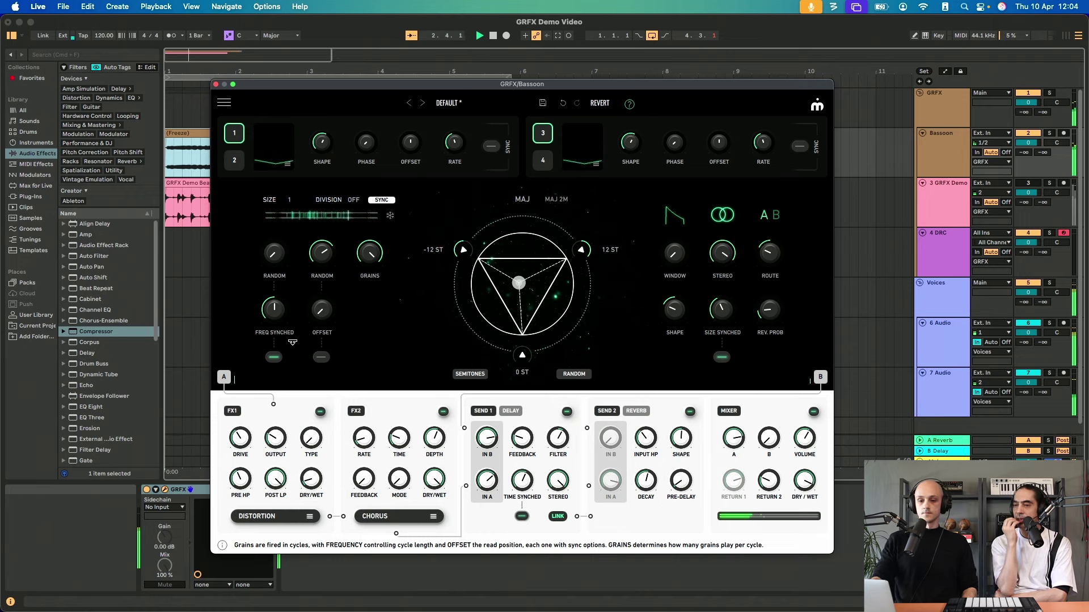
# Step: Replace the FX2 chorus with FILTER and adjust its CUTOFF
pyautogui.click(432, 517)
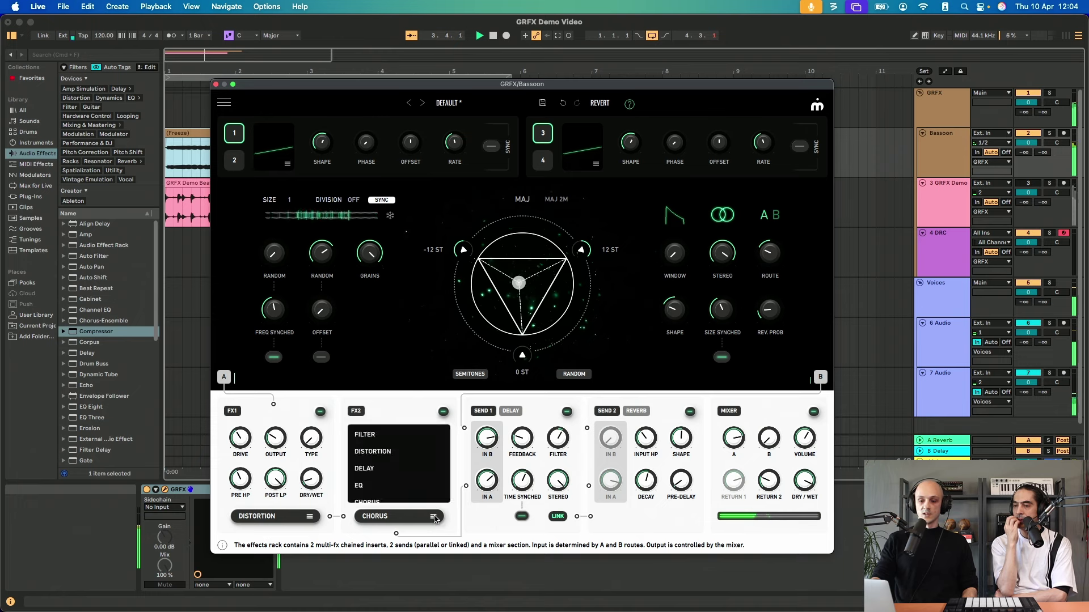
pyautogui.click(371, 437)
pyautogui.moveTo(365, 461)
pyautogui.moveTo(364, 461); pyautogui.dragTo(367, 493)
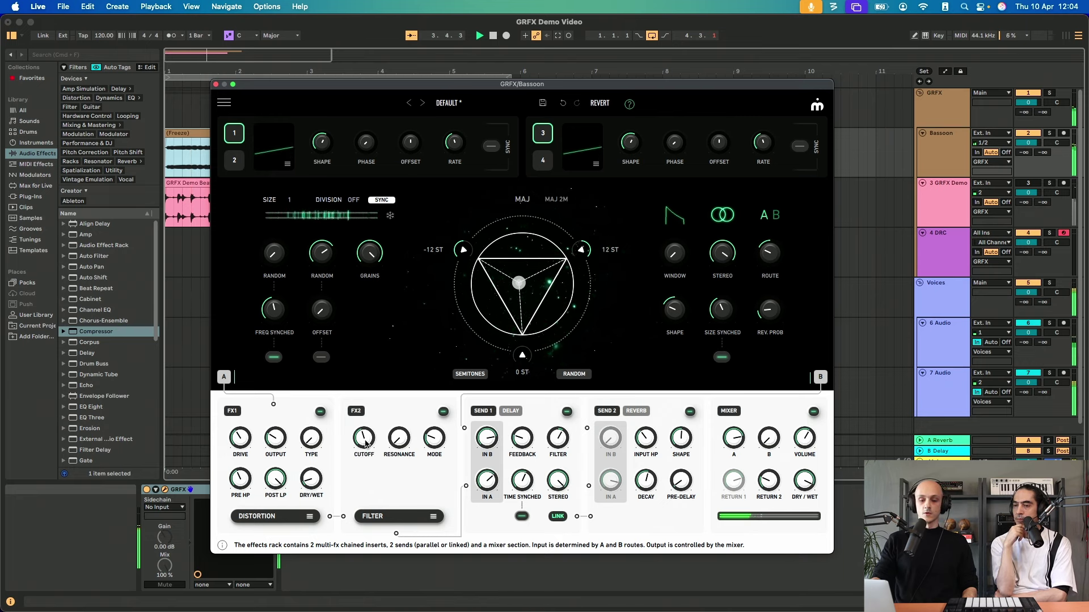
pyautogui.moveTo(364, 446); pyautogui.dragTo(366, 431)
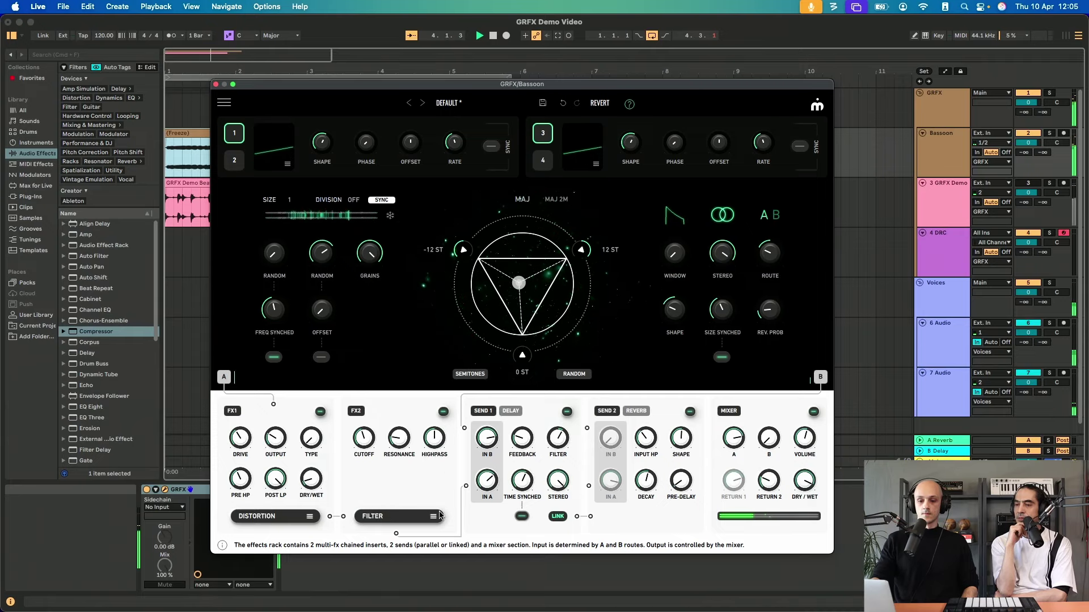
pyautogui.moveTo(373, 429)
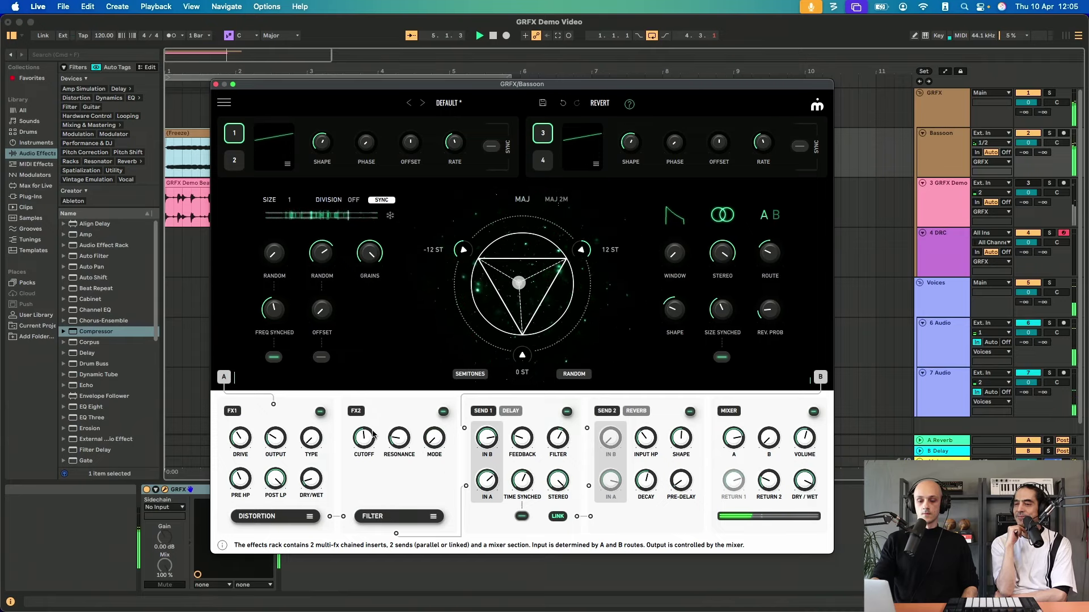
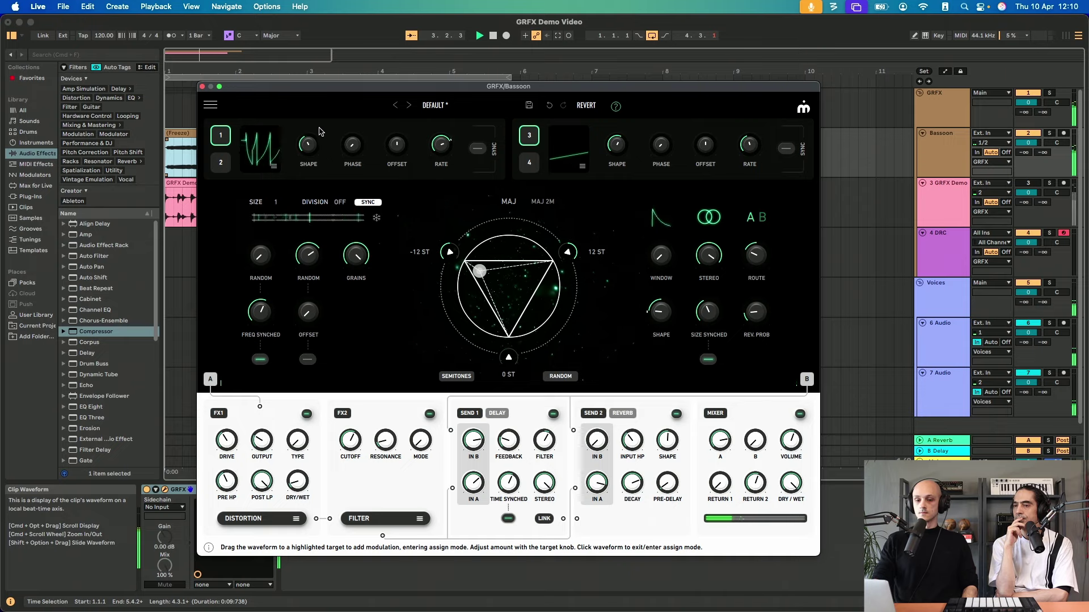
# Step: Lower the RATE of modulator 1
pyautogui.moveTo(441, 144); pyautogui.dragTo(436, 191)
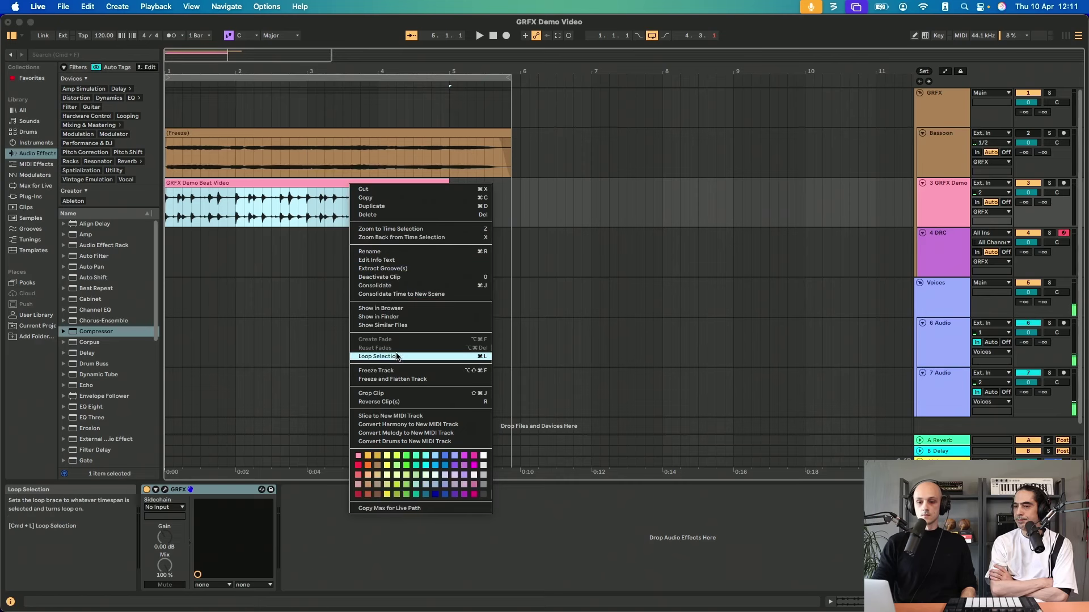
# Step: Loop the GRFX Demo Beat Video clip, open the GRFX effect on its track, and reposition the plugin window
pyautogui.click(397, 353)
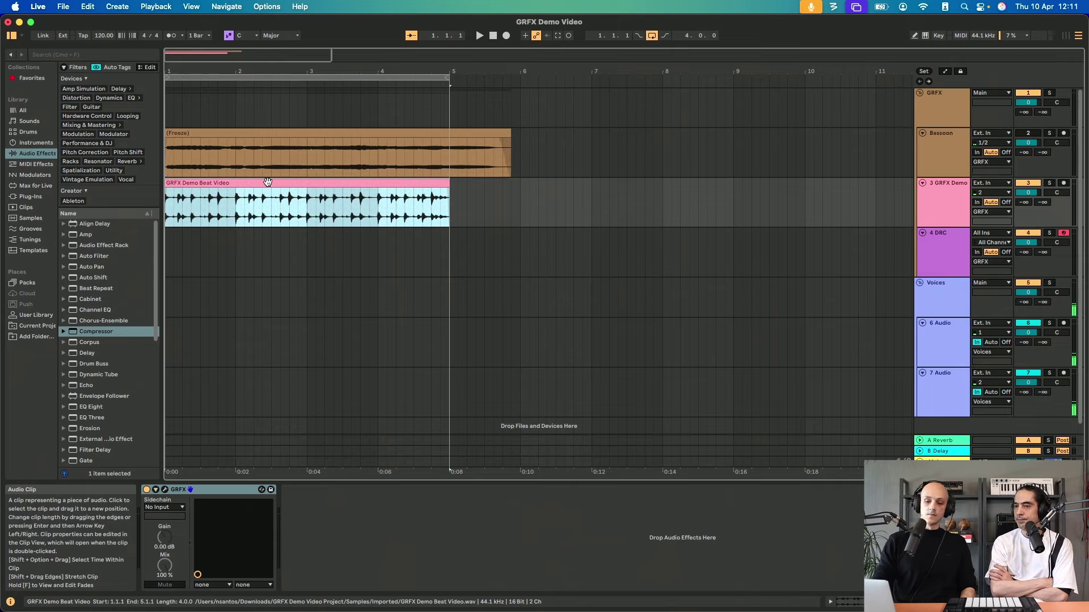
pyautogui.click(166, 489)
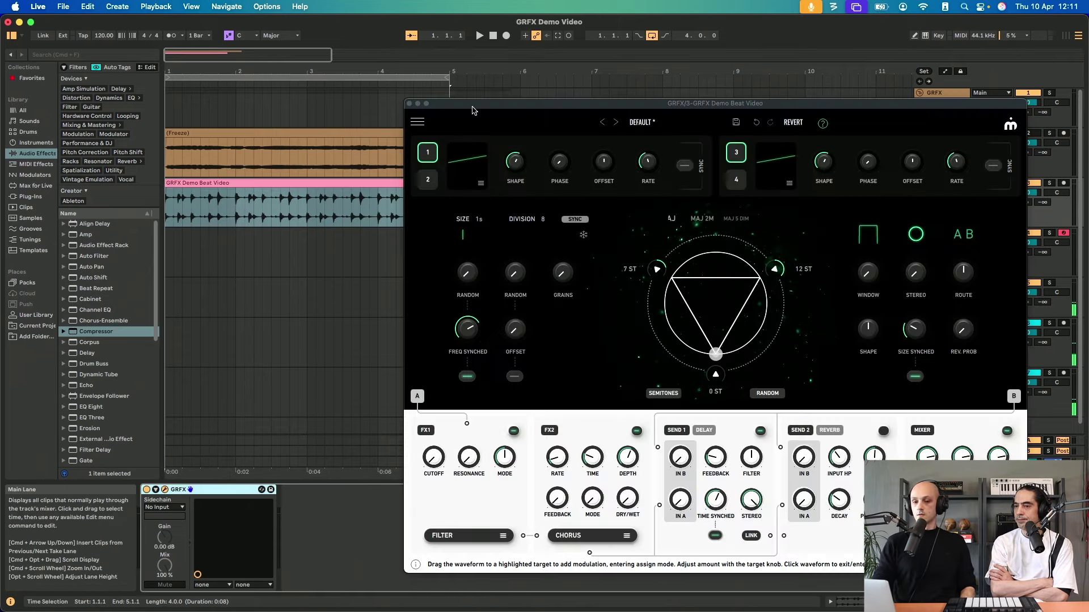
pyautogui.moveTo(469, 107); pyautogui.dragTo(402, 102)
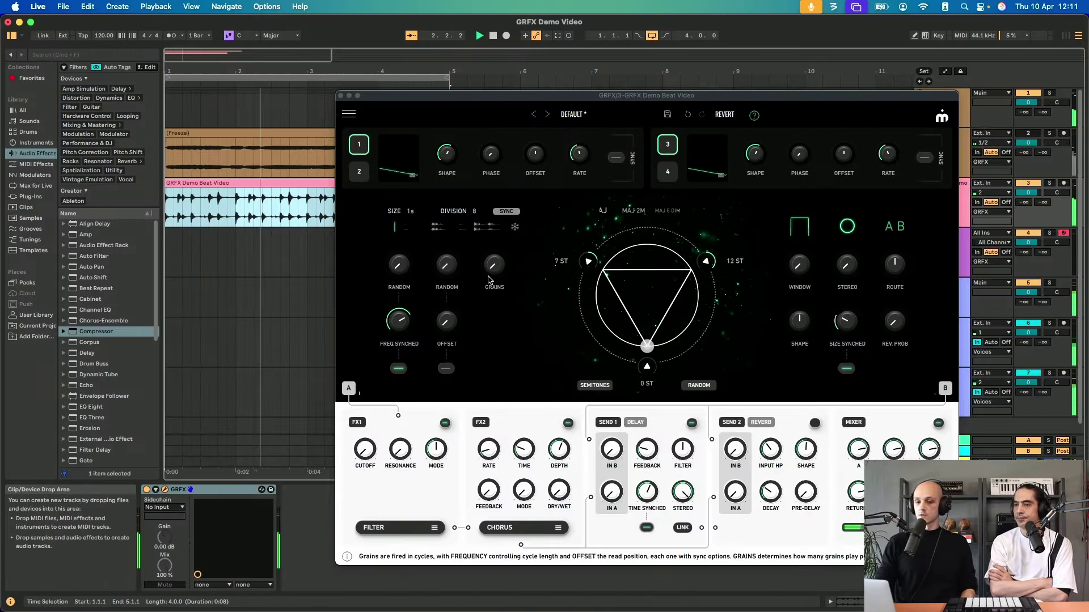
# Step: Audition more GRAINS on the beat, and set the tempo-synced buffer SIZE to 1
pyautogui.moveTo(492, 277); pyautogui.dragTo(501, 250)
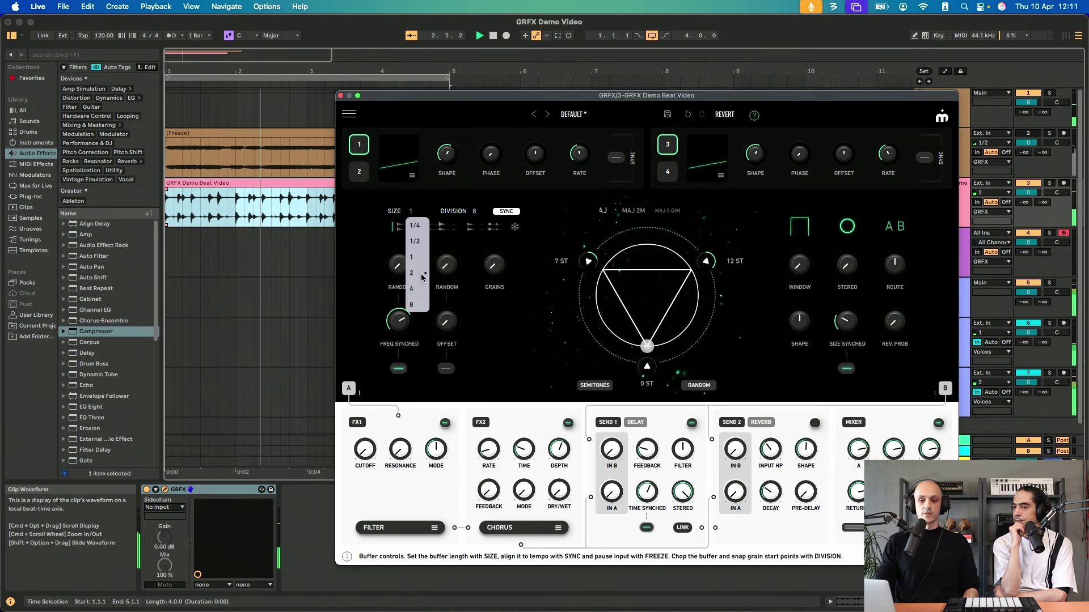
pyautogui.click(420, 261)
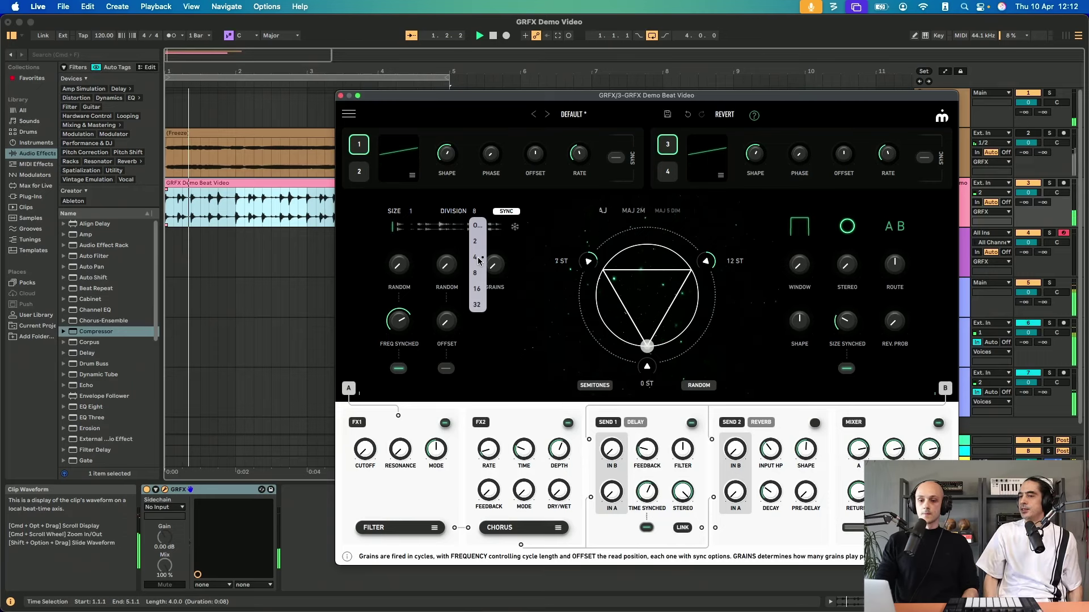
# Step: Audition a buffer DIVISION of 4 on the beat, and return DIVISION to 8
pyautogui.click(476, 259)
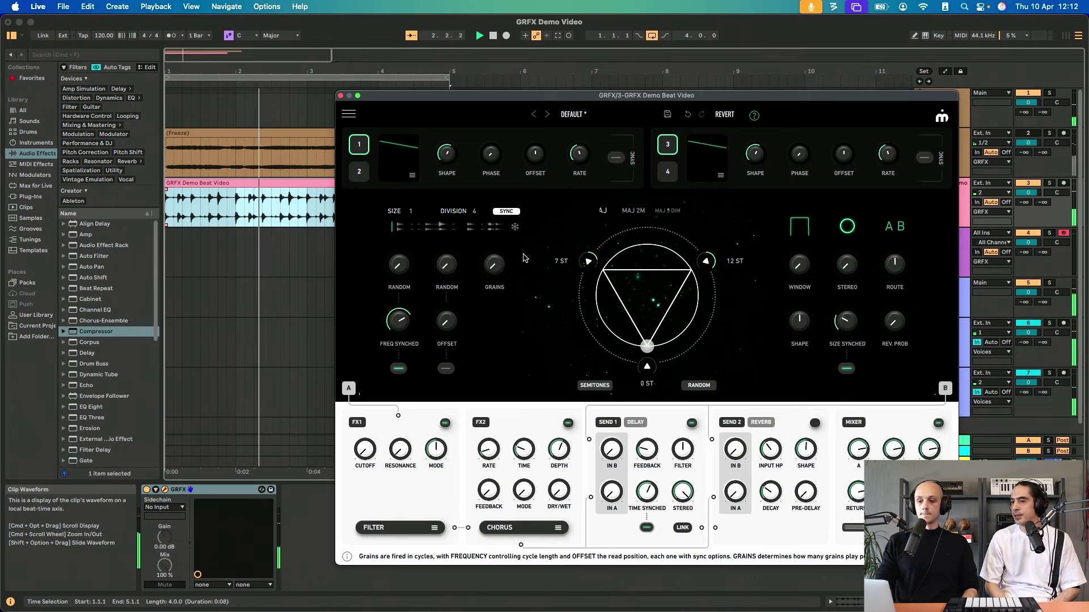
pyautogui.click(475, 210)
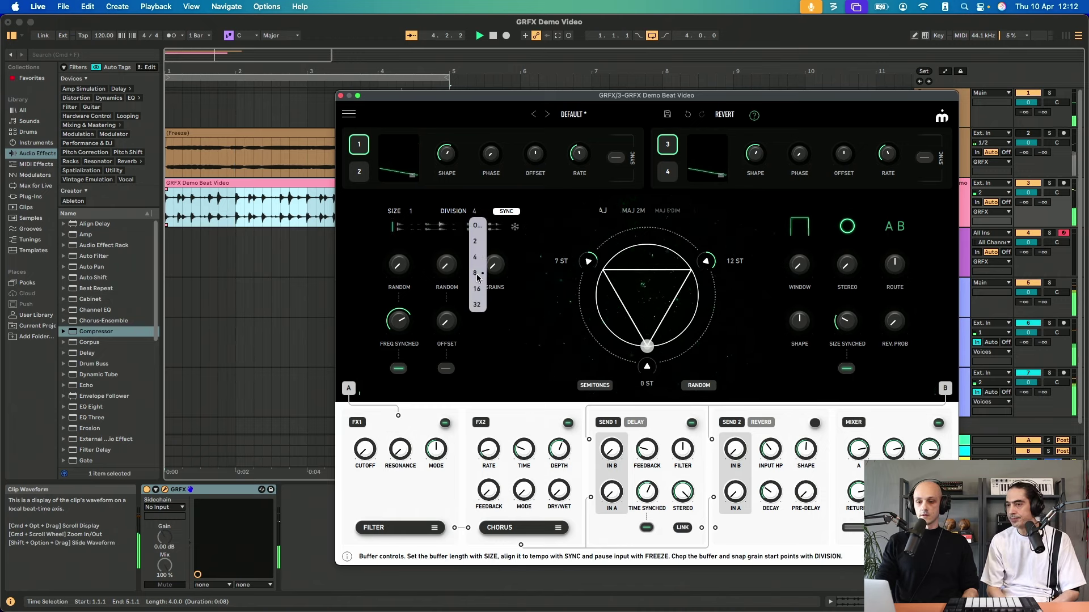
pyautogui.click(476, 274)
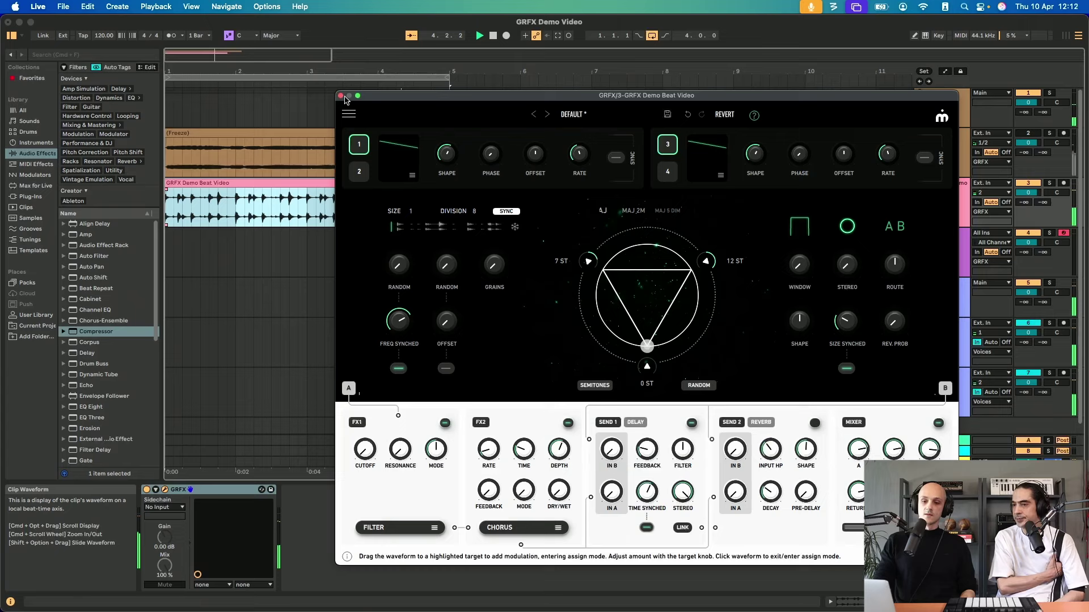
# Step: Raise the RANDOM amount above the OFFSET control to maximum for the beat's grains
pyautogui.click(411, 211)
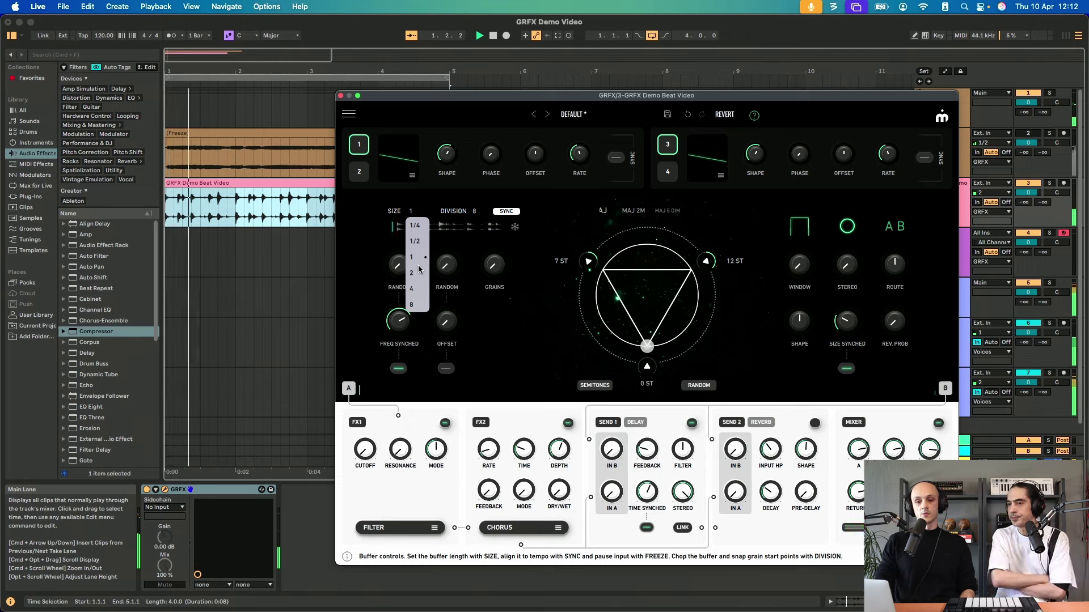
pyautogui.click(447, 276)
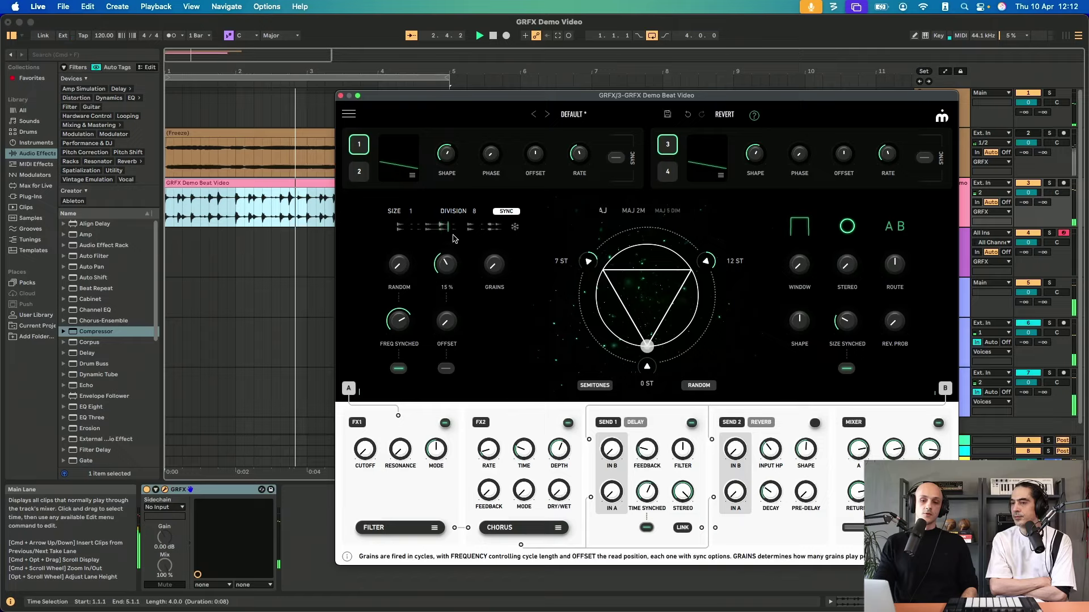
pyautogui.moveTo(445, 263); pyautogui.dragTo(459, 155)
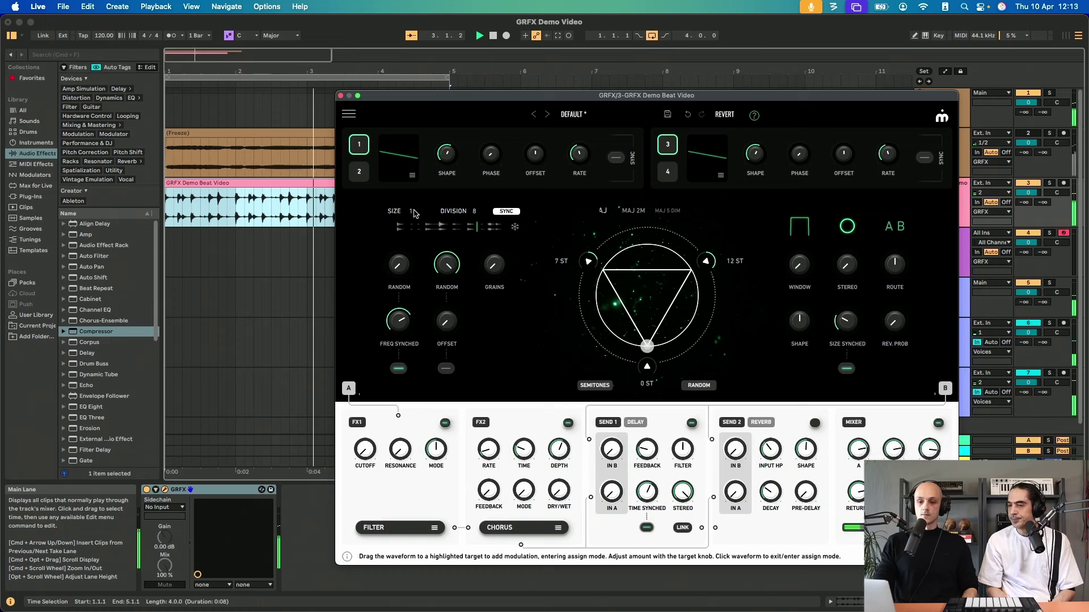
# Step: Set the tempo-synced buffer SIZE to 1/2 and its DIVISION to 4
pyautogui.click(414, 213)
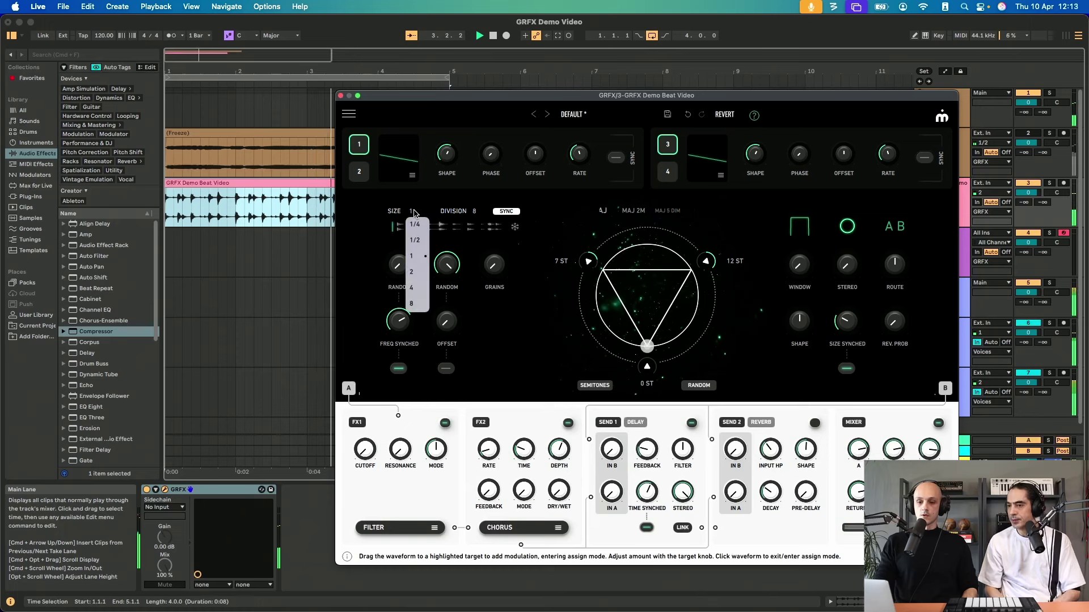
pyautogui.click(415, 242)
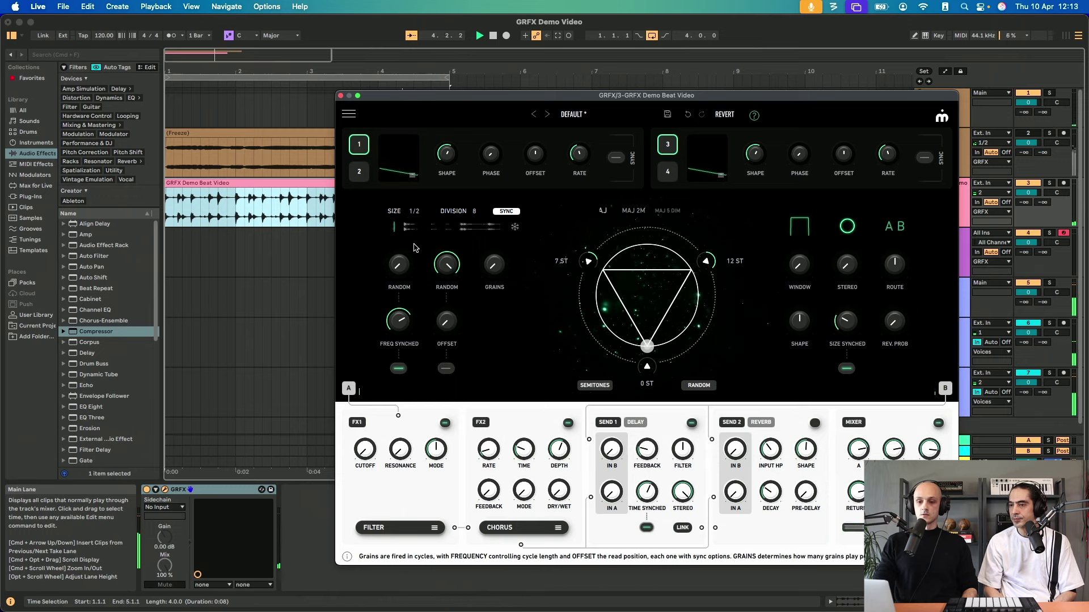
pyautogui.click(477, 213)
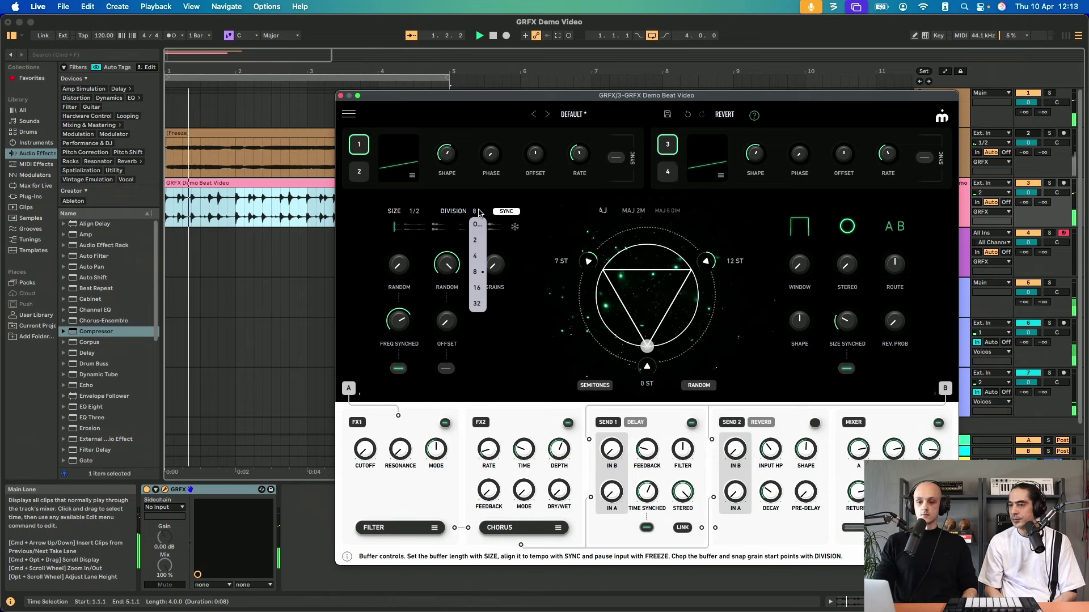
pyautogui.click(475, 258)
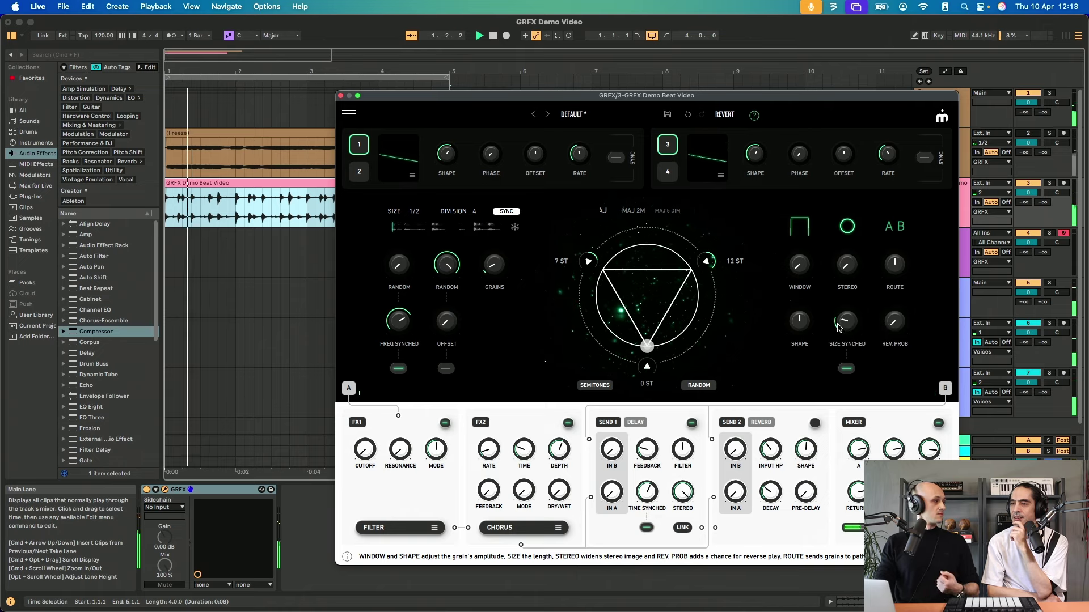
# Step: Lengthen the tempo-synced grain SIZE on the beat
pyautogui.moveTo(847, 323)
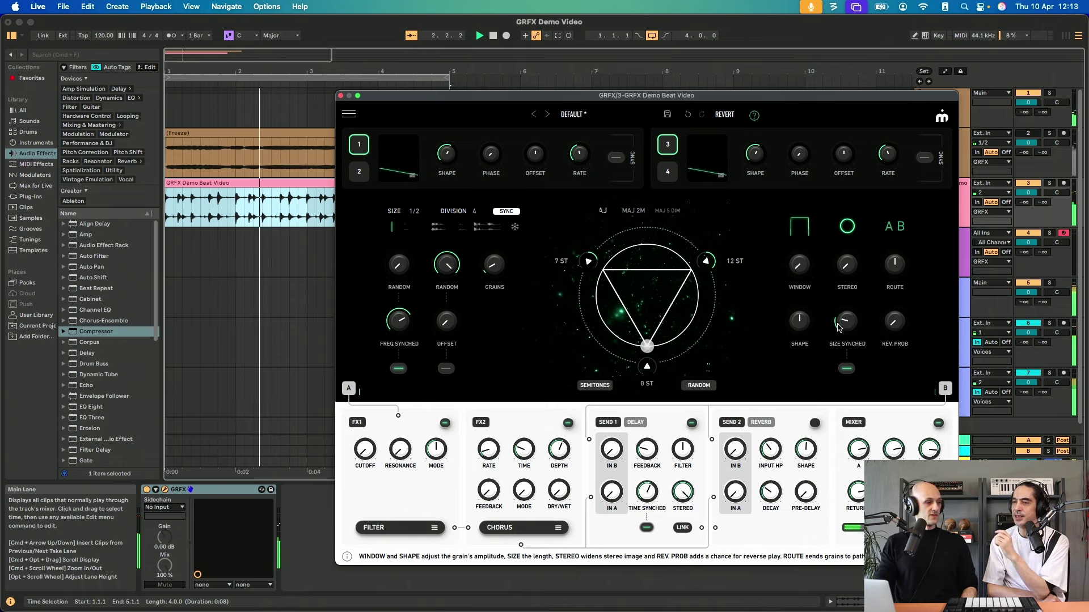
pyautogui.moveTo(847, 326); pyautogui.dragTo(848, 330)
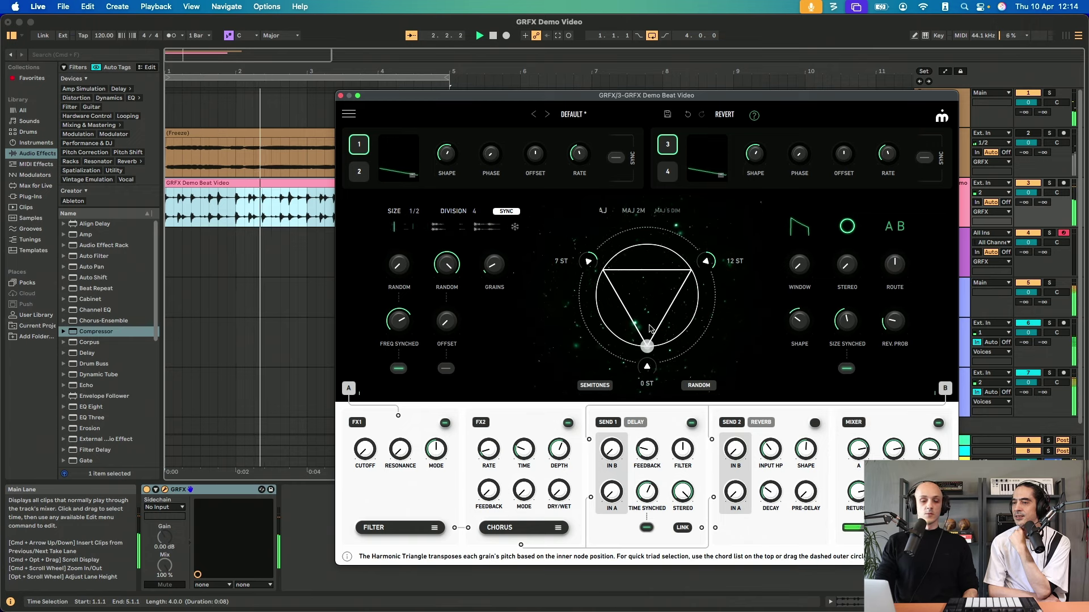
# Step: Centre the Harmonic Triangle's inner node and transpose the 7 ST corner to -12 ST
pyautogui.moveTo(646, 338); pyautogui.dragTo(648, 300)
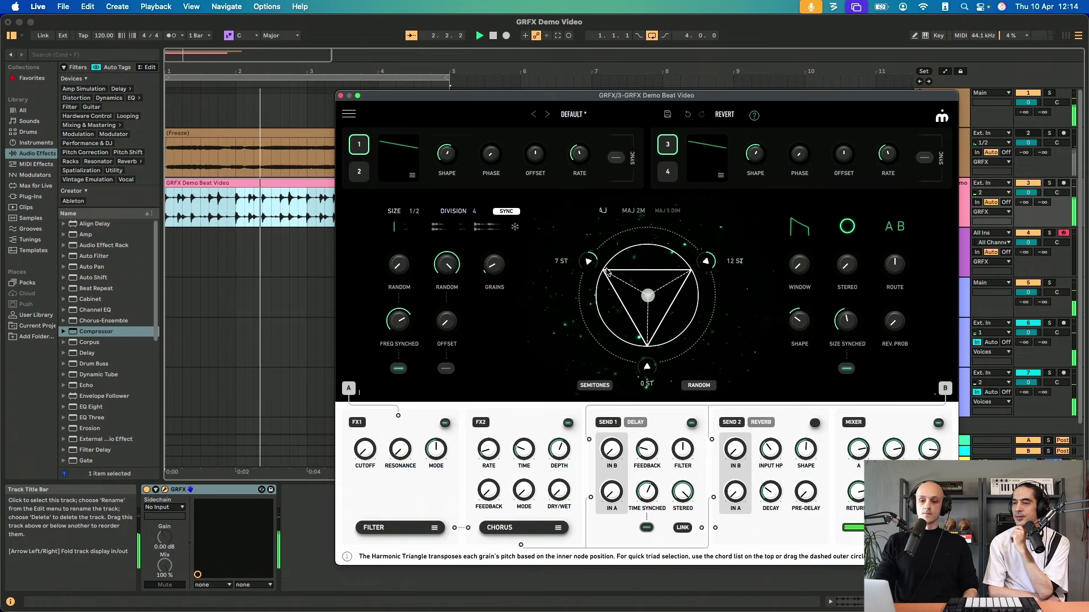
pyautogui.moveTo(588, 261); pyautogui.dragTo(615, 292)
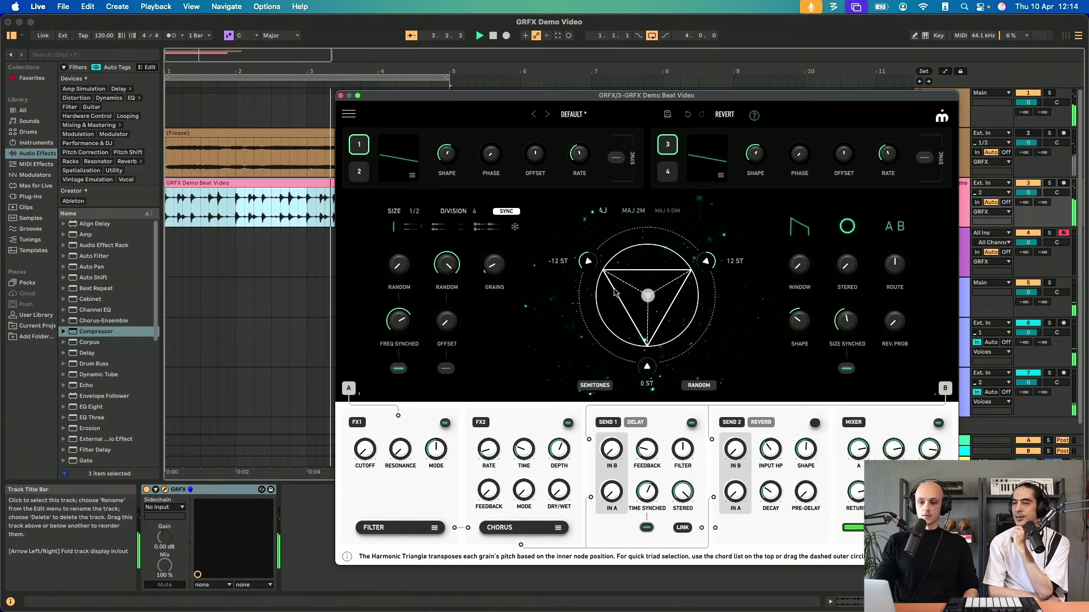
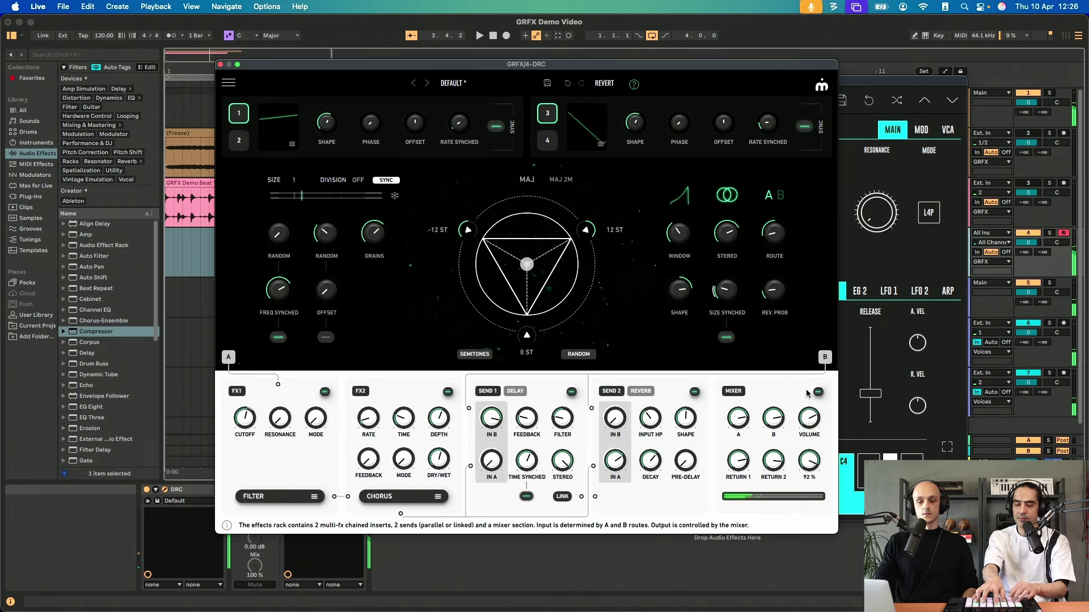
# Step: Assign modulator 2 to the Harmonic Triangle's inner node and raise its PITCH Y amount in the modulation list
pyautogui.click(247, 144)
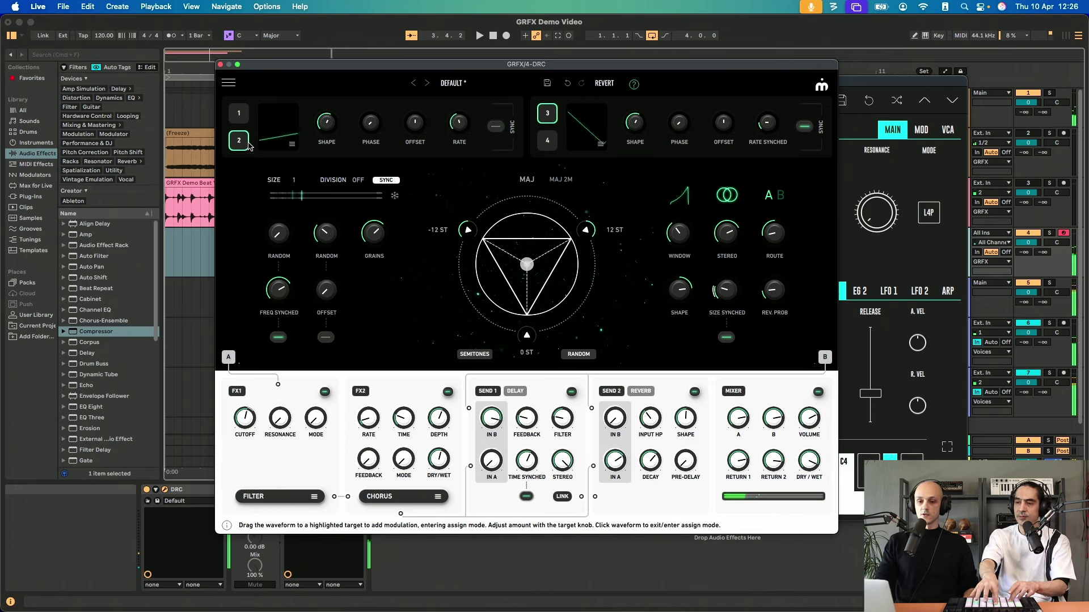
pyautogui.moveTo(274, 123); pyautogui.dragTo(541, 258)
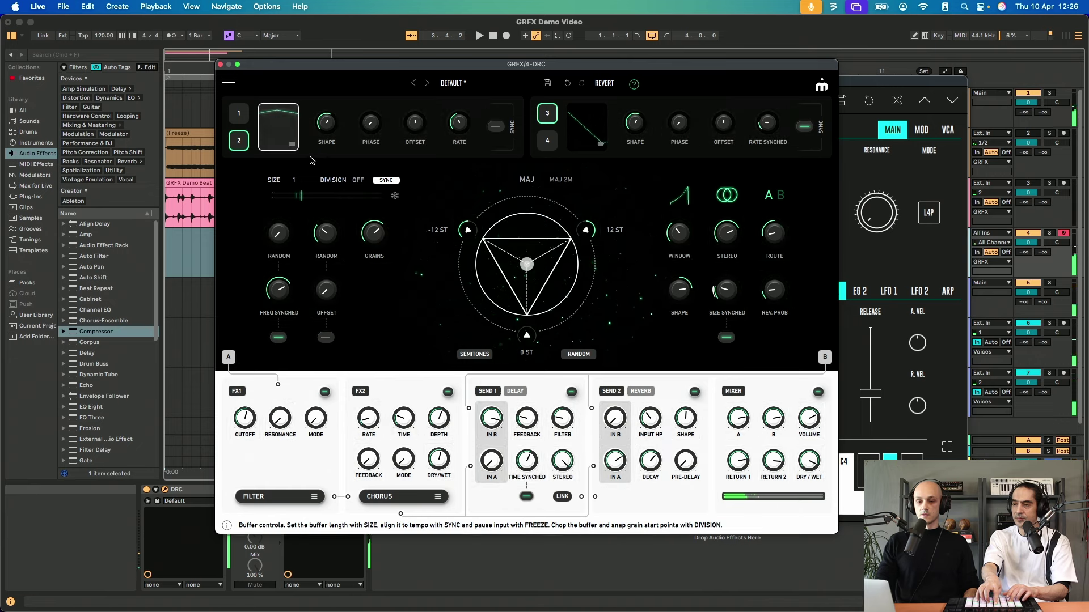
pyautogui.click(292, 143)
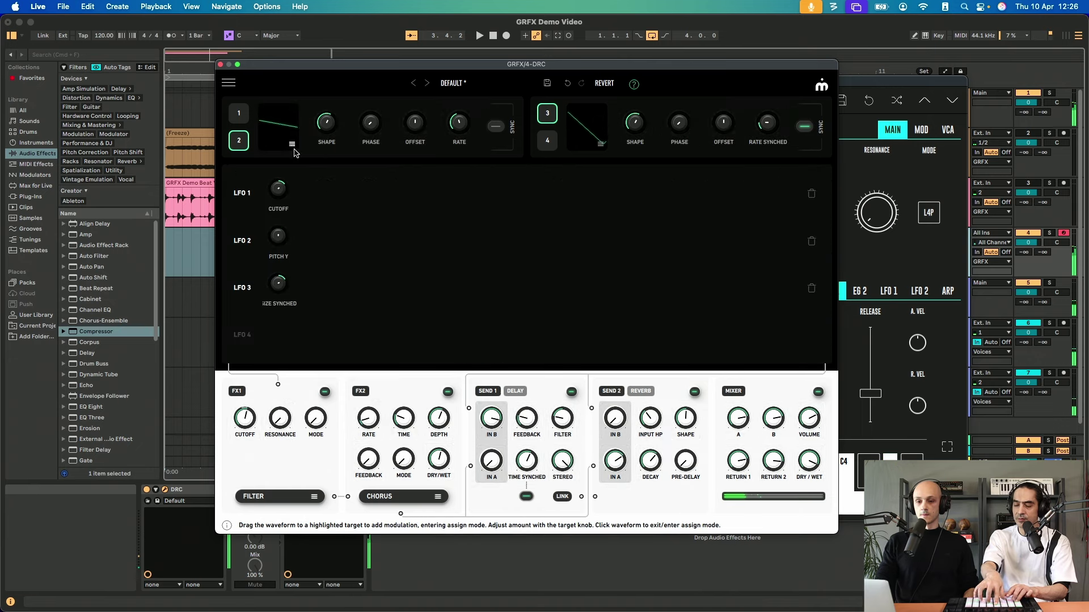
pyautogui.moveTo(278, 237); pyautogui.dragTo(295, 197)
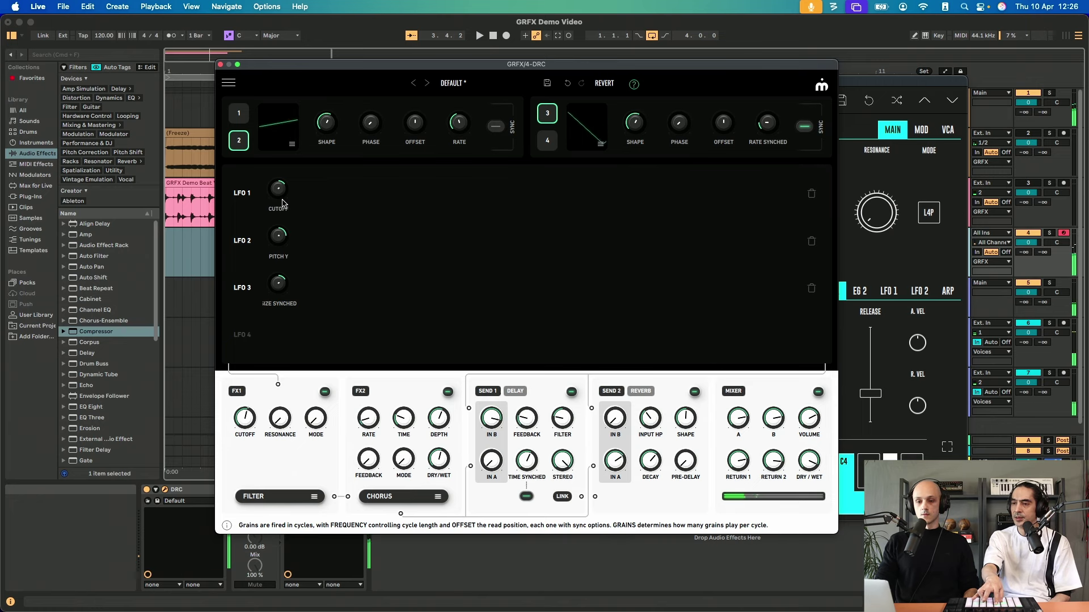
pyautogui.click(295, 145)
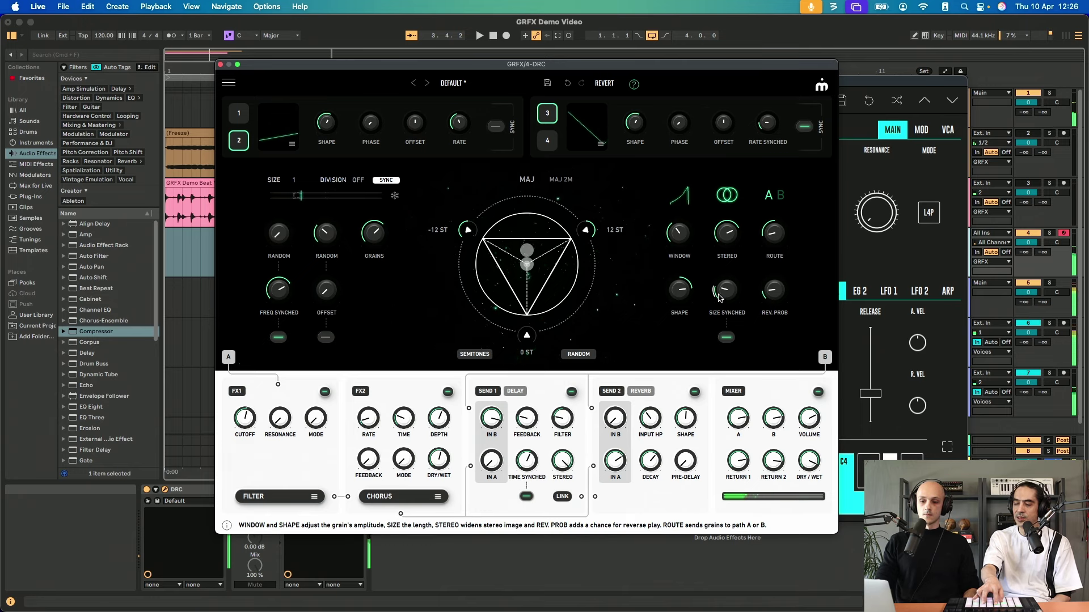
# Step: Assign modulator 3 to the tempo-synced grain SIZE on the DRC track's GRFX, and leave assign mode
pyautogui.moveTo(587, 128); pyautogui.dragTo(728, 291)
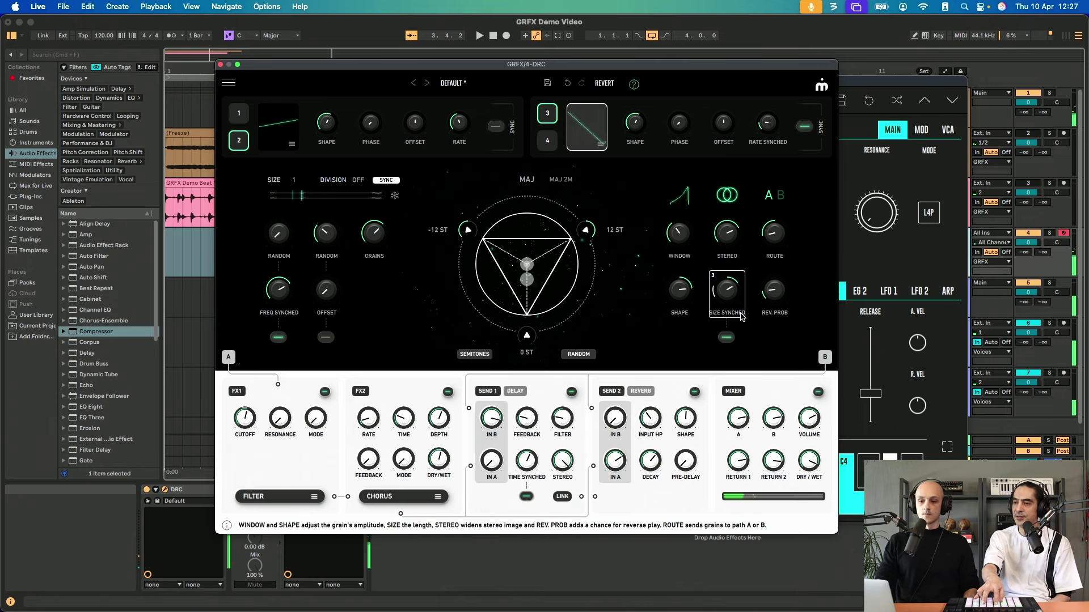
pyautogui.click(596, 118)
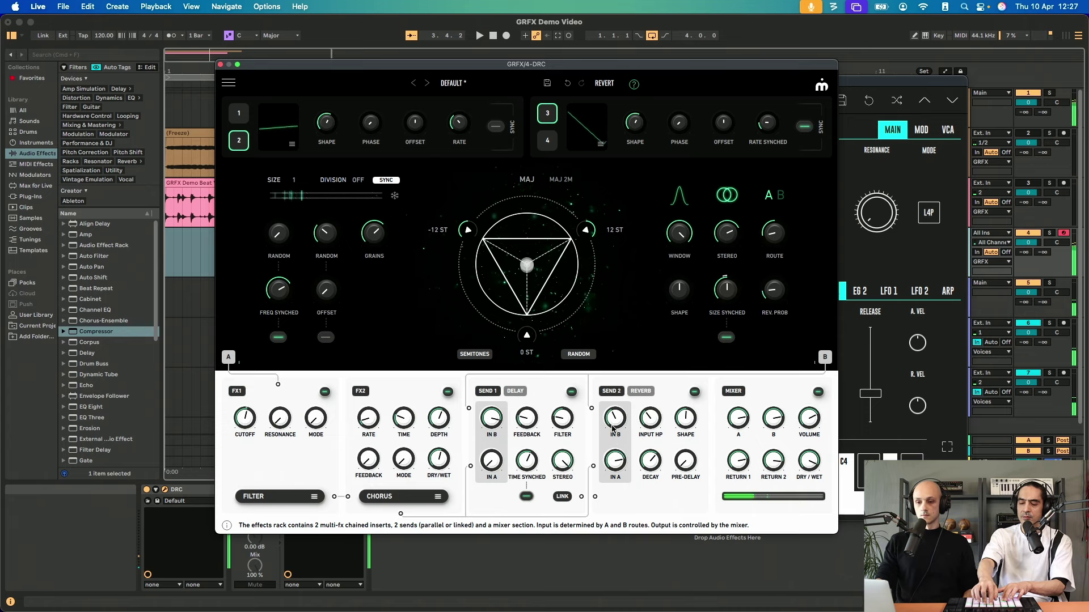
# Step: Reposition the GRFX window on the DRC track and lower the grain WINDOW amount
pyautogui.moveTo(442, 70)
pyautogui.mouseDown()
pyautogui.moveTo(423, 109)
pyautogui.moveTo(445, 60)
pyautogui.mouseUp()
pyautogui.click(392, 81)
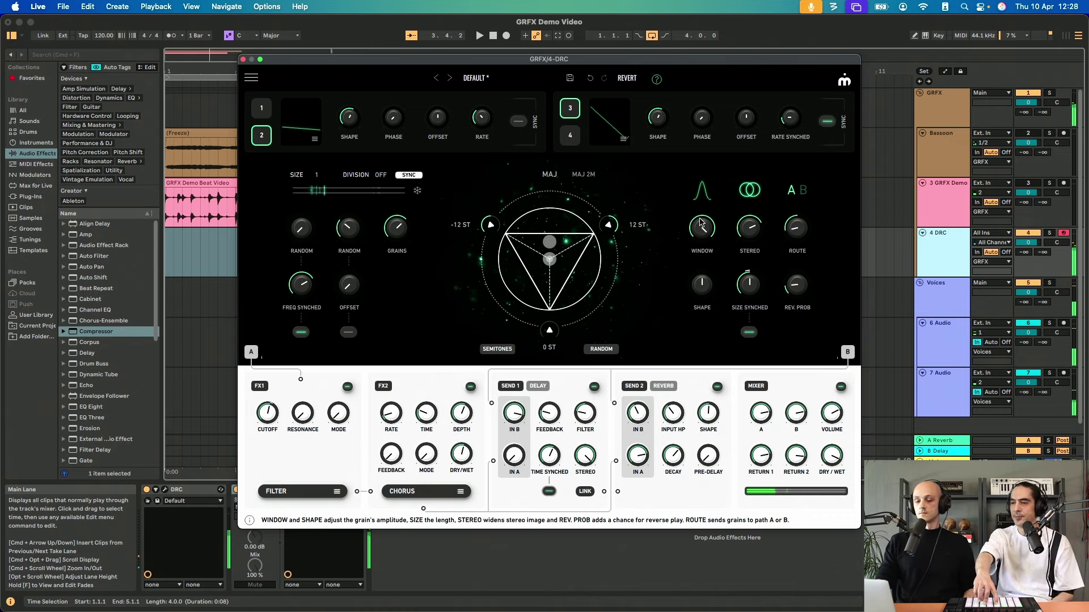
pyautogui.moveTo(701, 223); pyautogui.dragTo(709, 276)
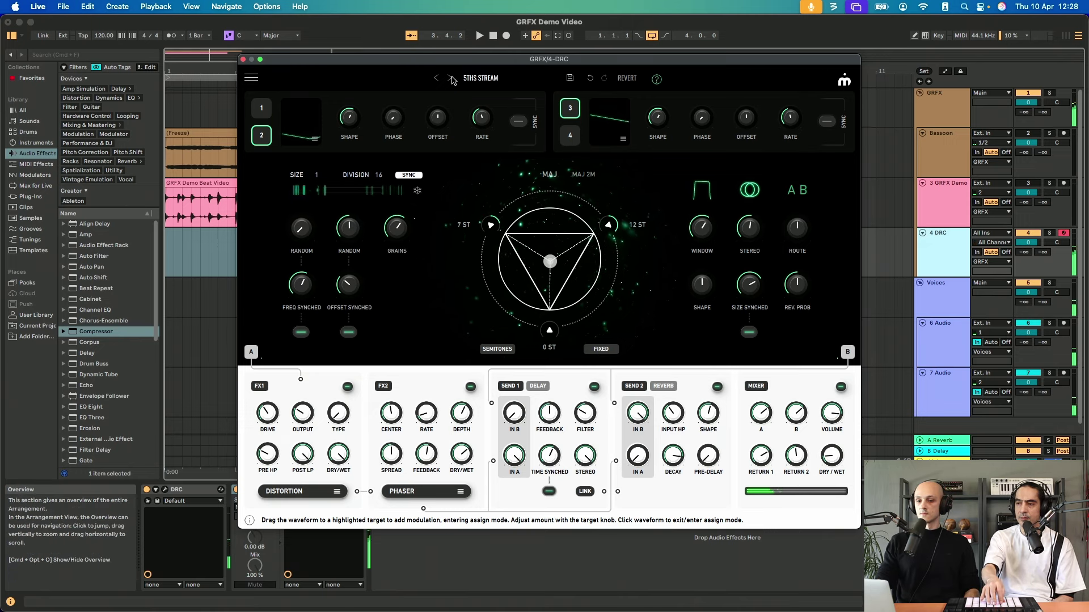
# Step: Audition the factory presets one after another, from 5THS SWEET CHAOS through ALARM RUSH and ALIEN WORDS to ALMOST THERE
pyautogui.click(452, 78)
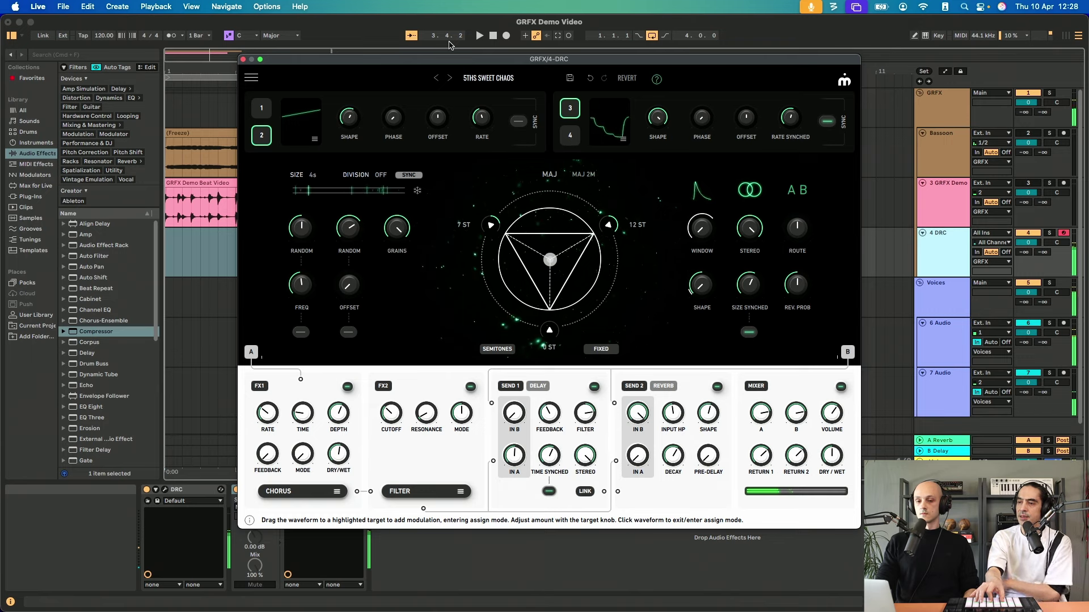
pyautogui.click(451, 78)
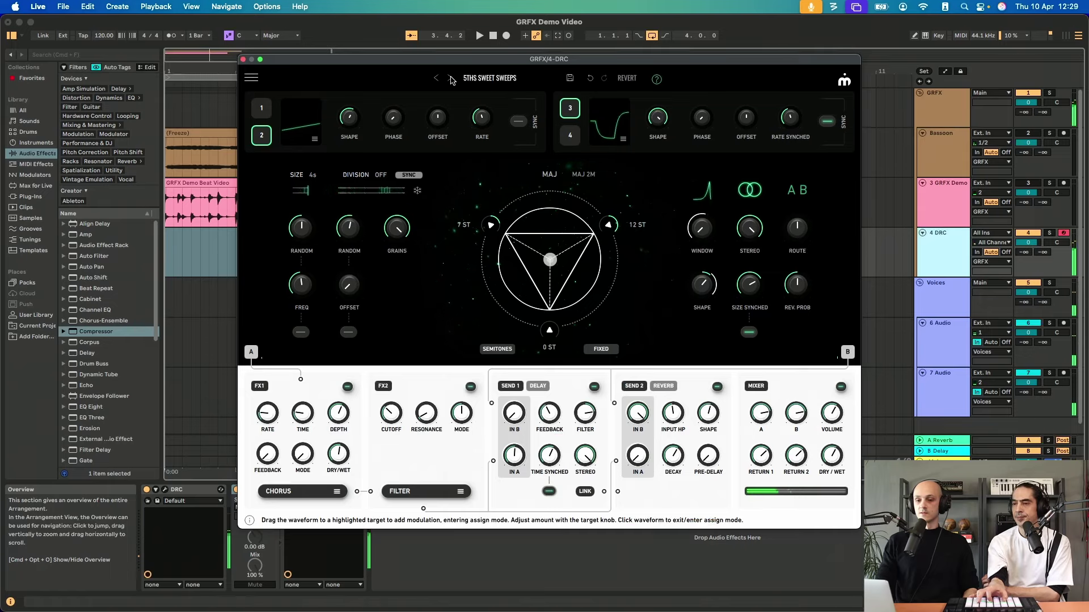
pyautogui.click(451, 79)
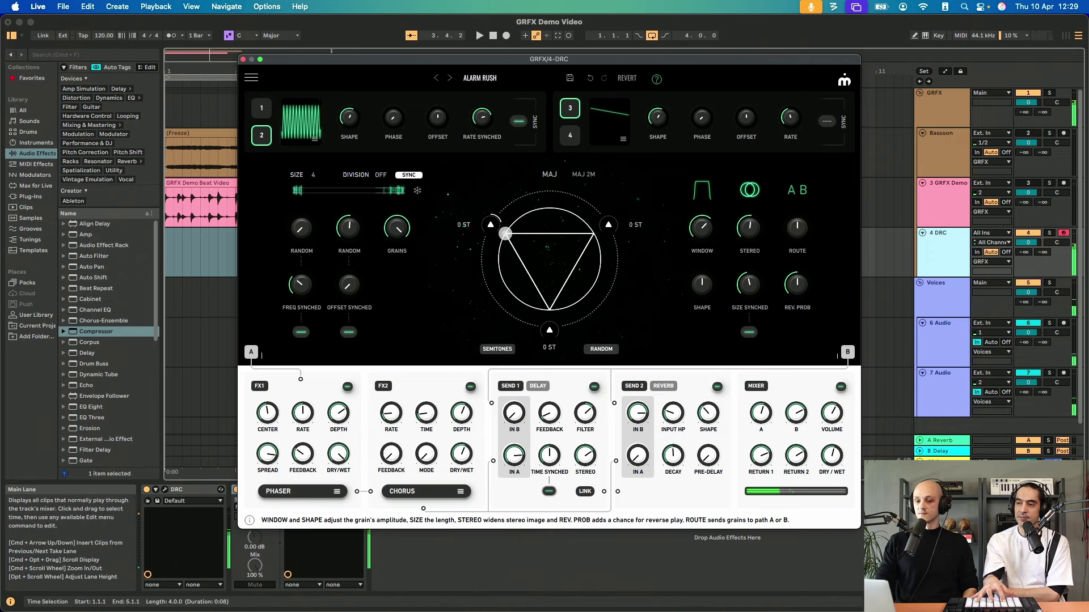
pyautogui.click(451, 78)
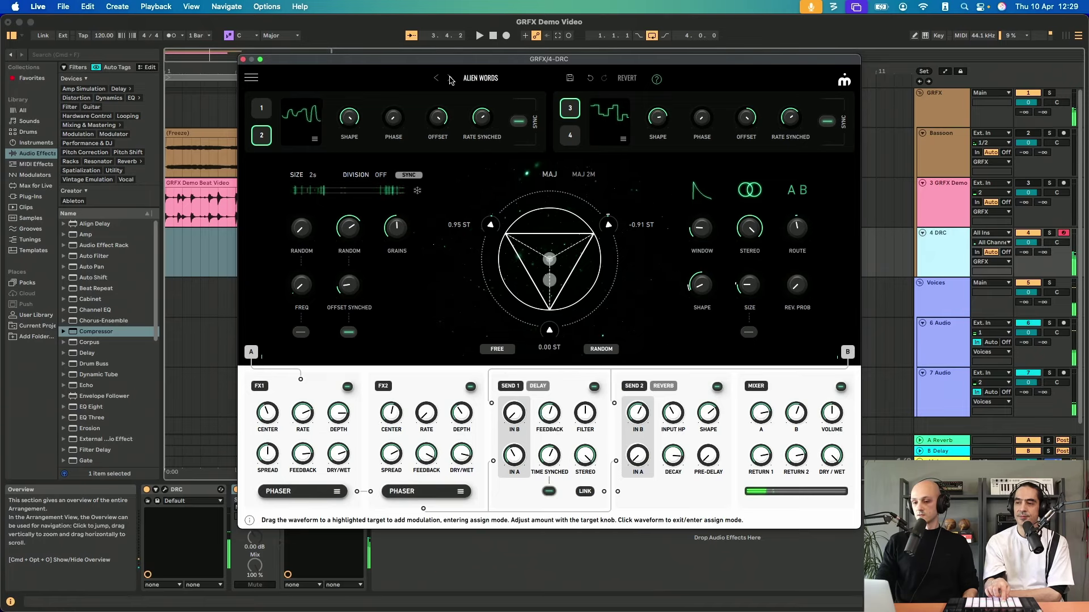
pyautogui.click(449, 79)
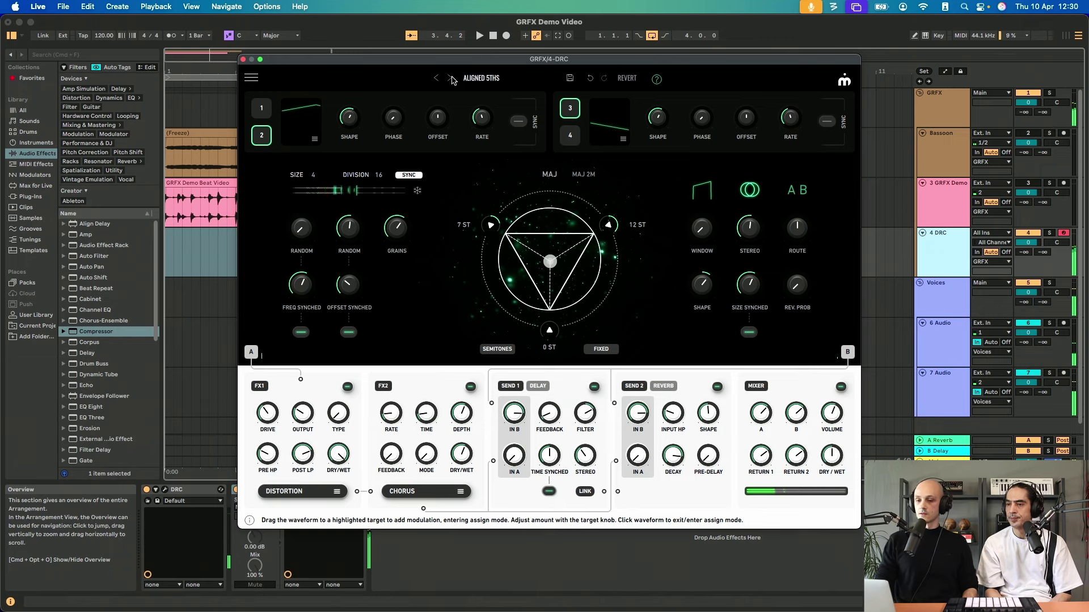
pyautogui.click(451, 78)
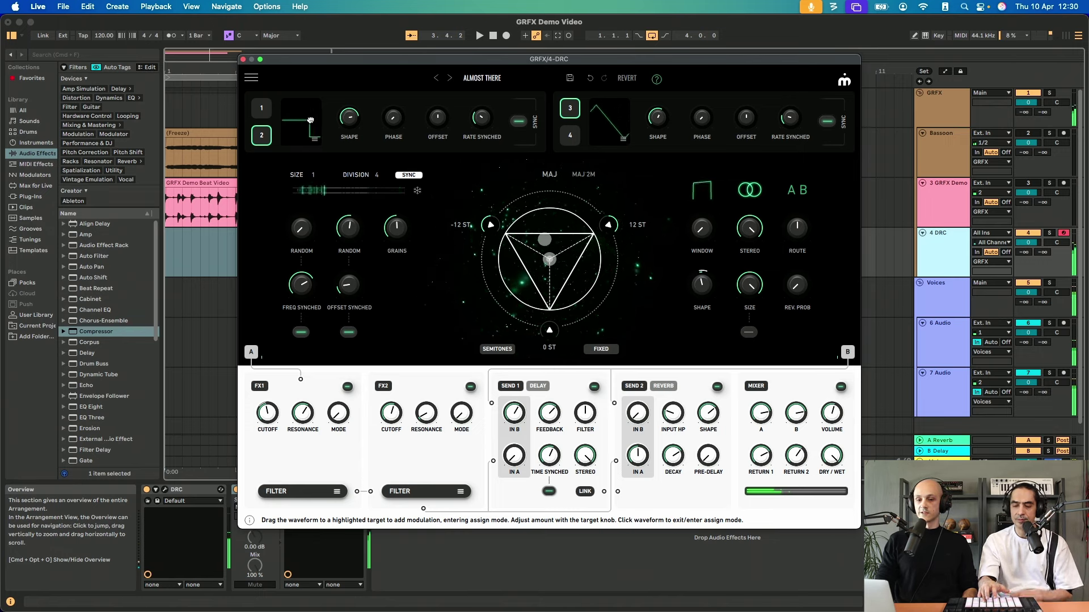
# Step: Examine the settings of modulators 1, 4 and 3 in the ALMOST THERE preset
pyautogui.click(267, 113)
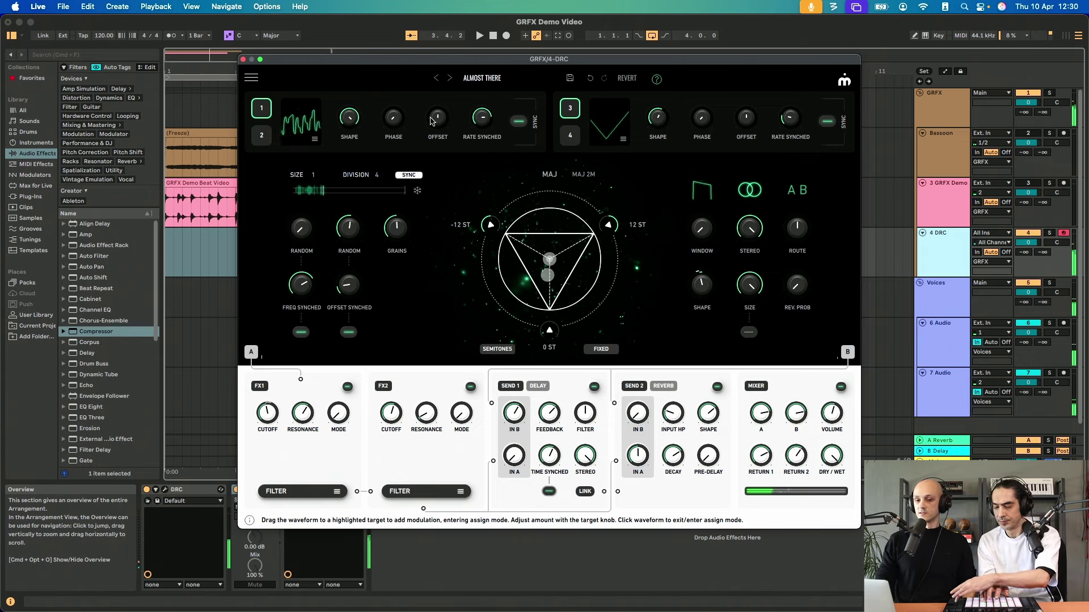
pyautogui.click(572, 138)
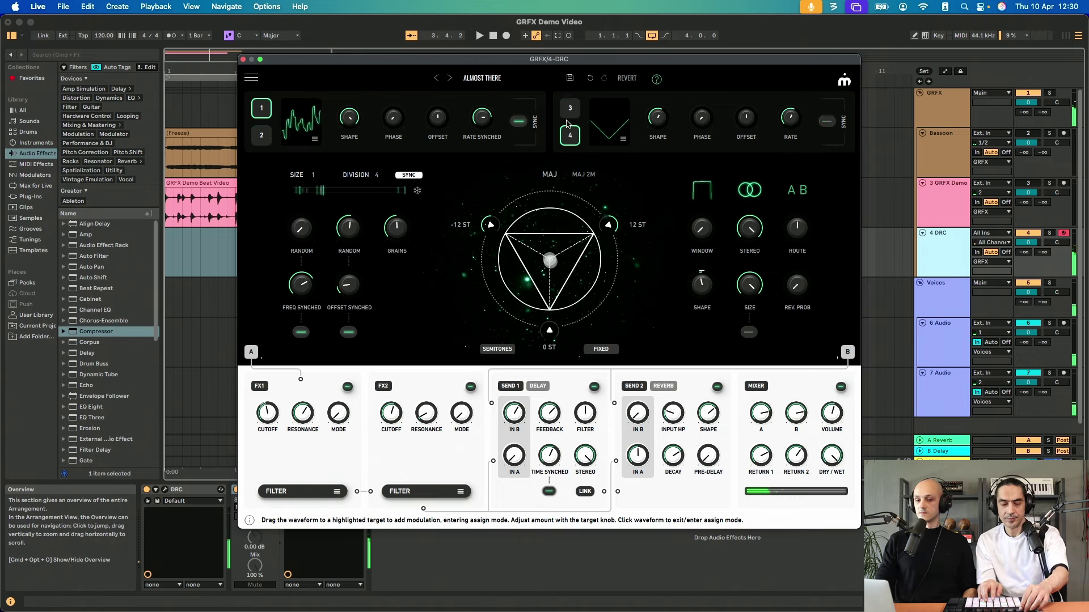
pyautogui.click(570, 106)
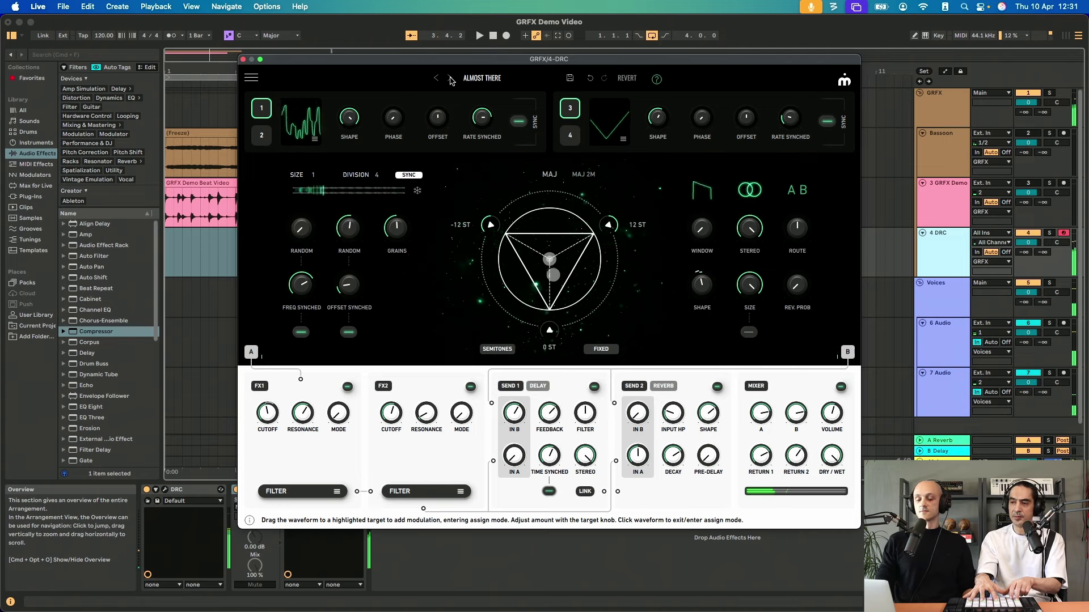
# Step: Audition the ARPEGGIATOR REPEATER preset with its Harmonic Triangle node shifted, and load the CAROUSSEL DREAMS preset
pyautogui.click(451, 79)
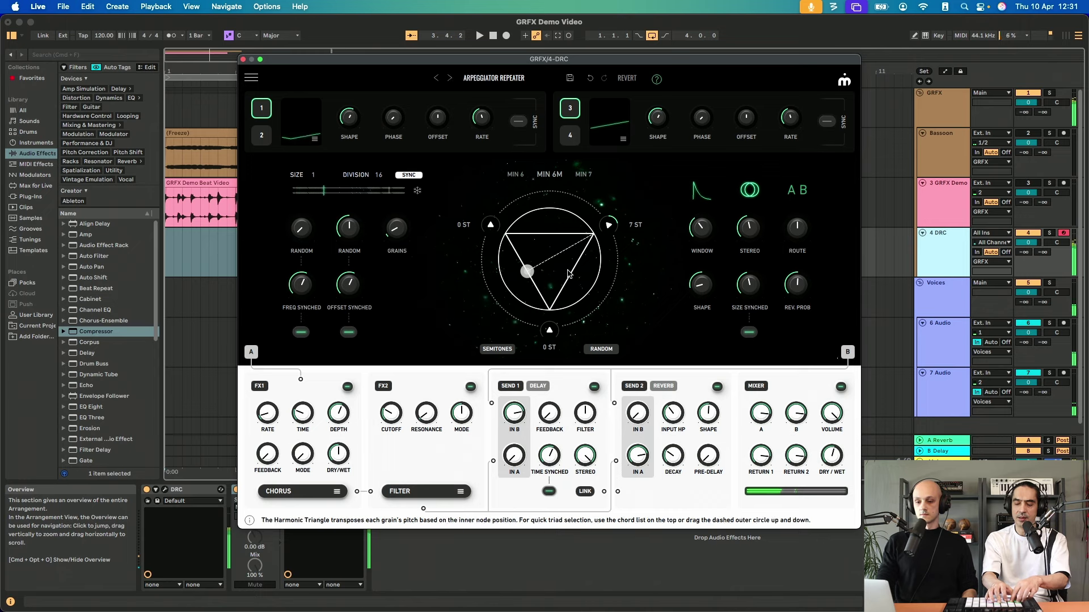
pyautogui.moveTo(541, 272)
pyautogui.mouseDown()
pyautogui.moveTo(559, 254)
pyautogui.moveTo(524, 288)
pyautogui.moveTo(525, 271)
pyautogui.mouseUp()
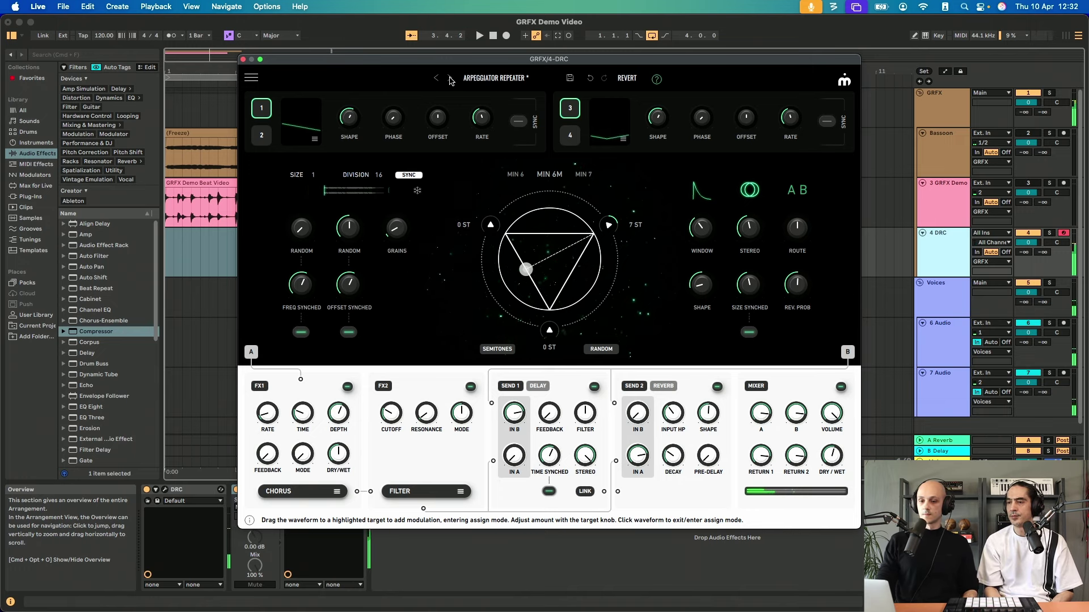
pyautogui.click(450, 80)
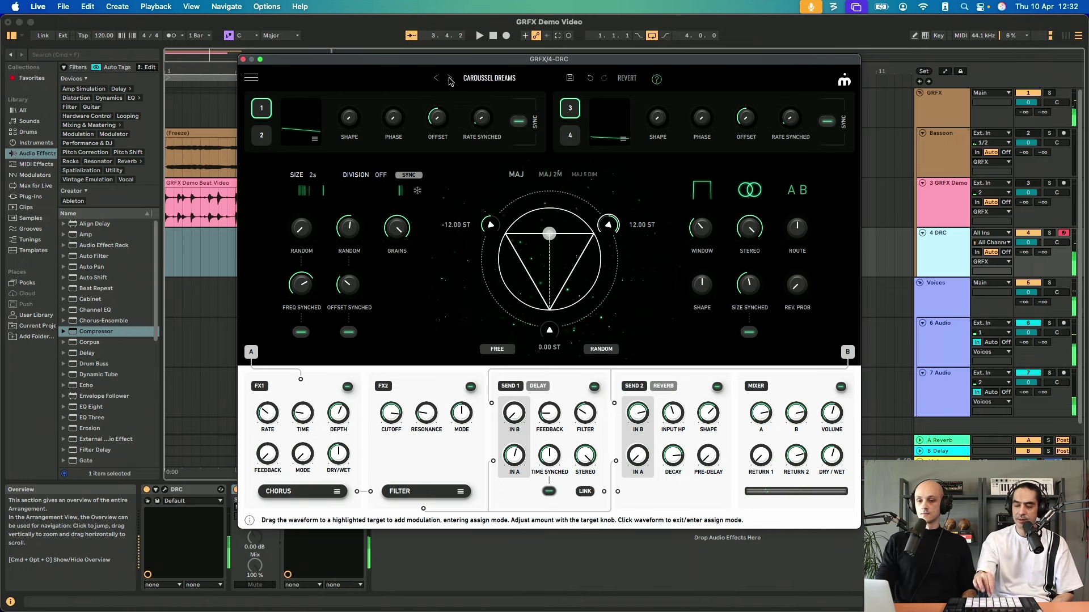